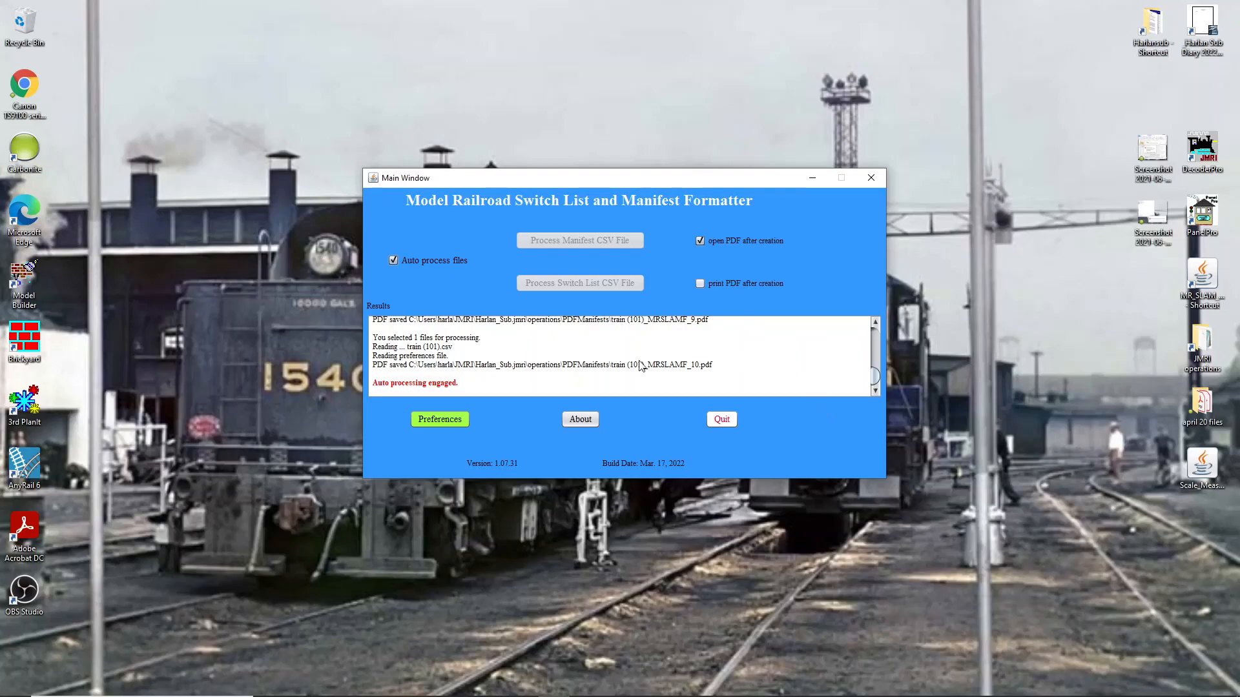
Open the car data display preferences, examine the pickup, set-out and move column layouts, and leave without saving
{"action": "left_click", "coordinate": [449, 427]}
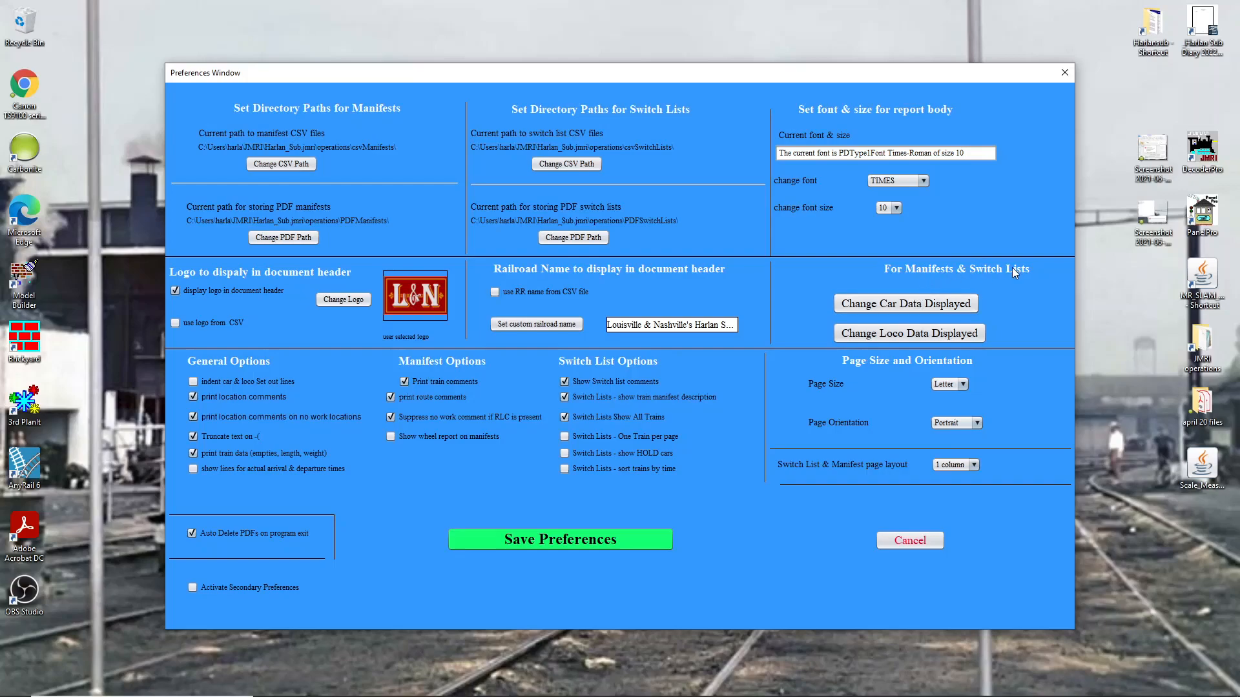
{"action": "left_click", "coordinate": [924, 308]}
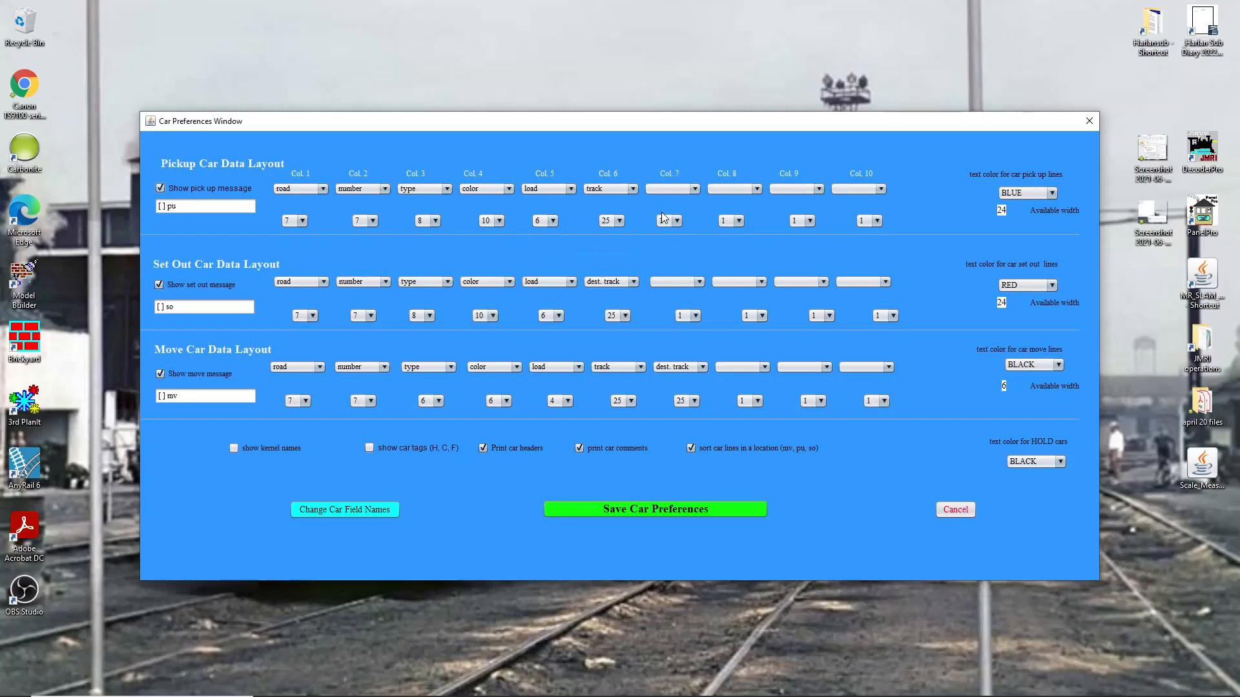
{"action": "left_click", "coordinate": [956, 510]}
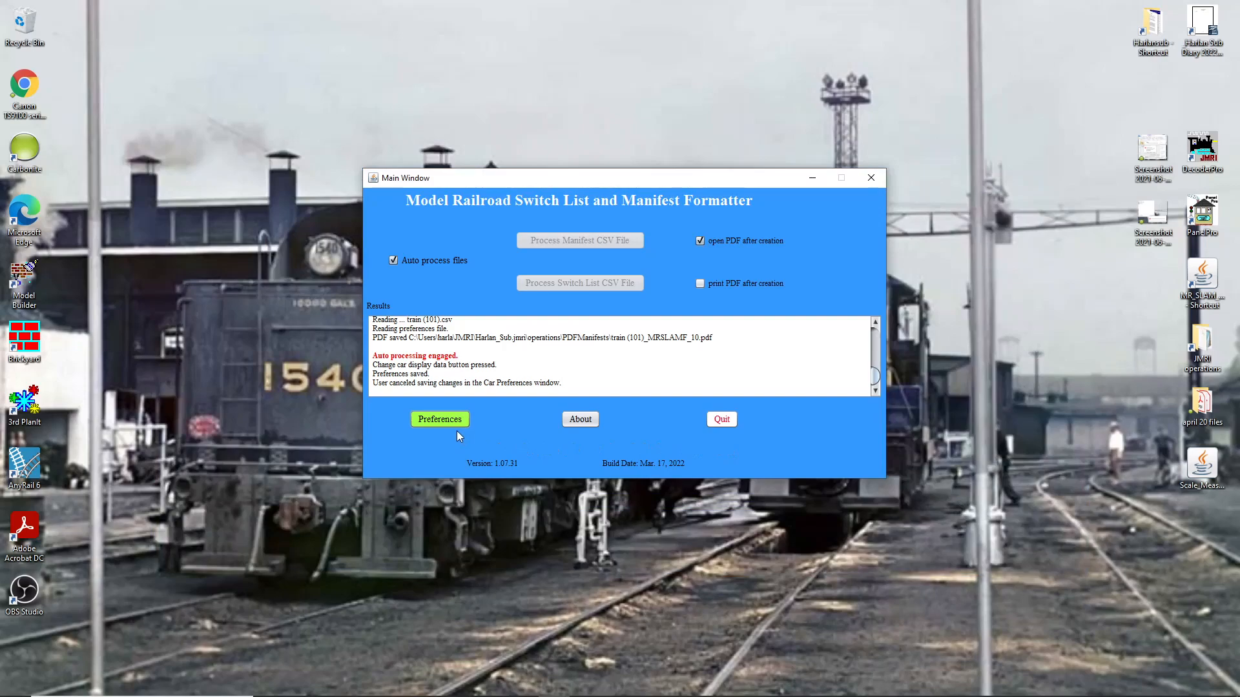
Reopen the preferences and review the report body font choices, keeping TIMES at size 10
{"action": "left_click", "coordinate": [455, 421]}
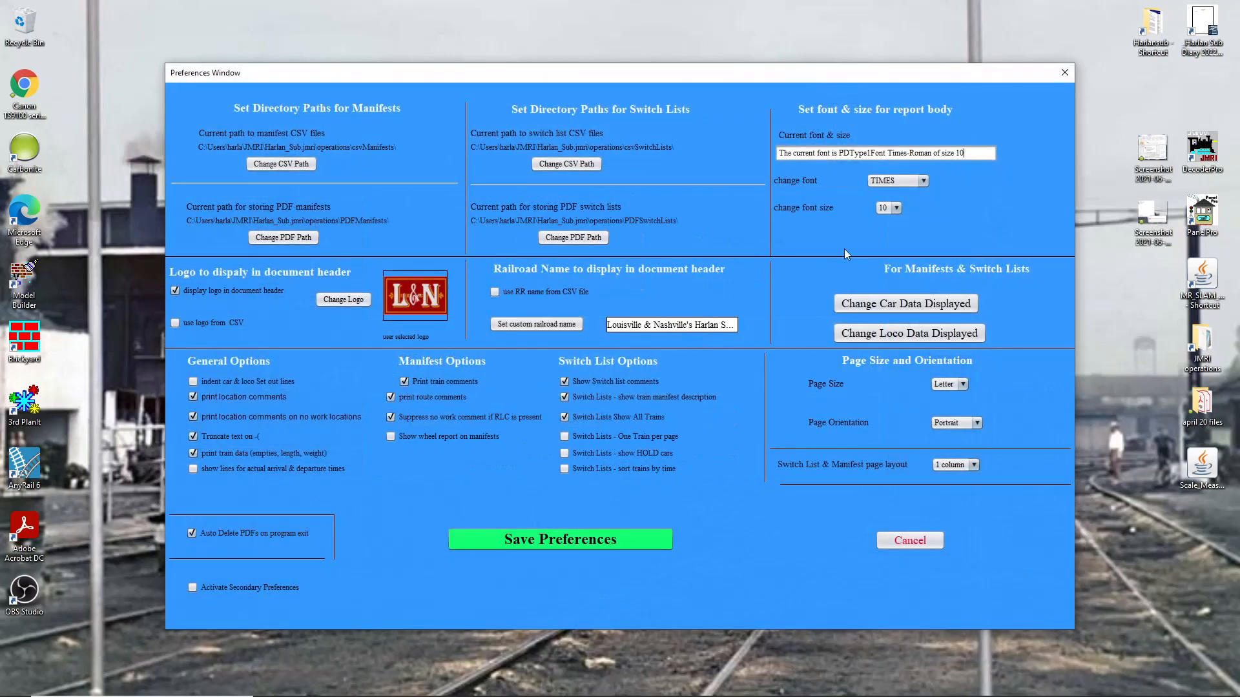
{"action": "left_click", "coordinate": [924, 181]}
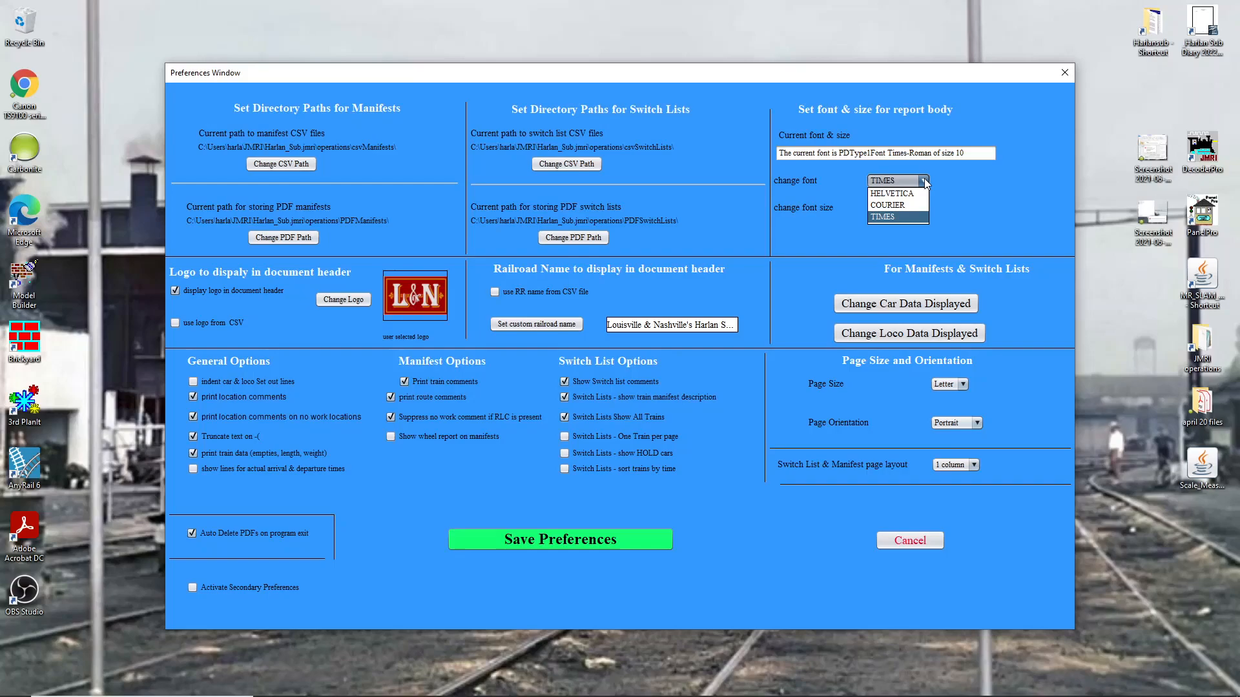
{"action": "left_click", "coordinate": [952, 190]}
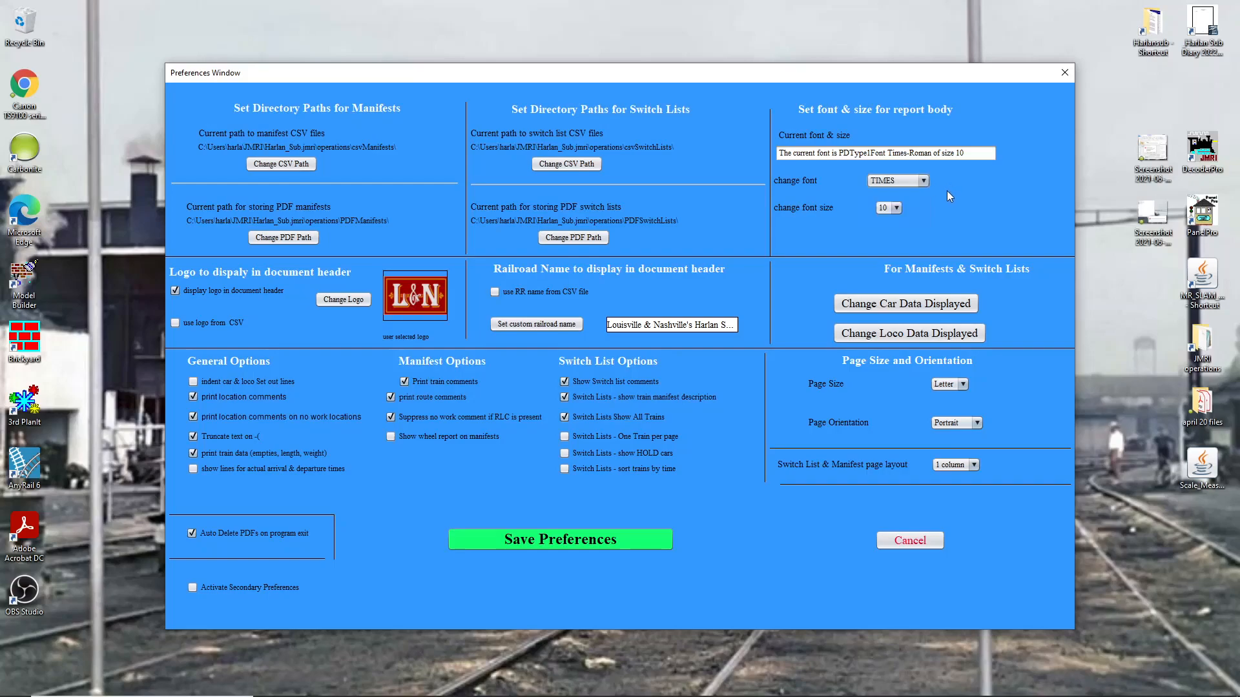
{"action": "left_click", "coordinate": [896, 208]}
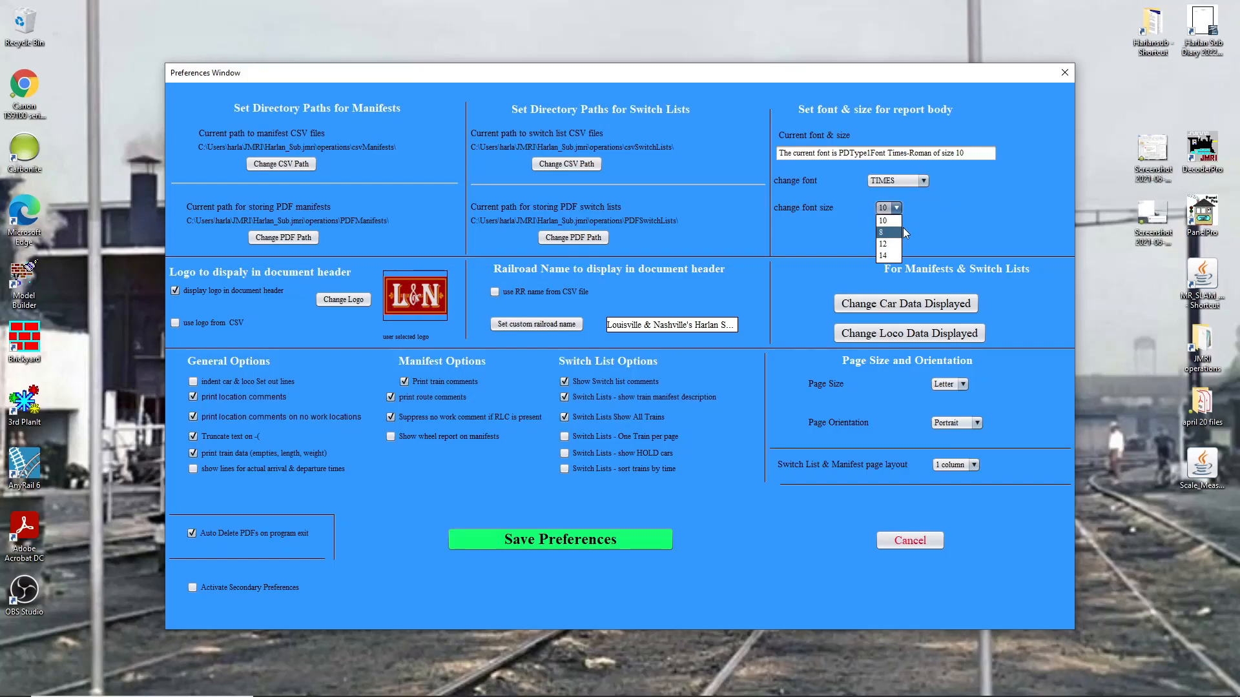
{"action": "left_click", "coordinate": [890, 219]}
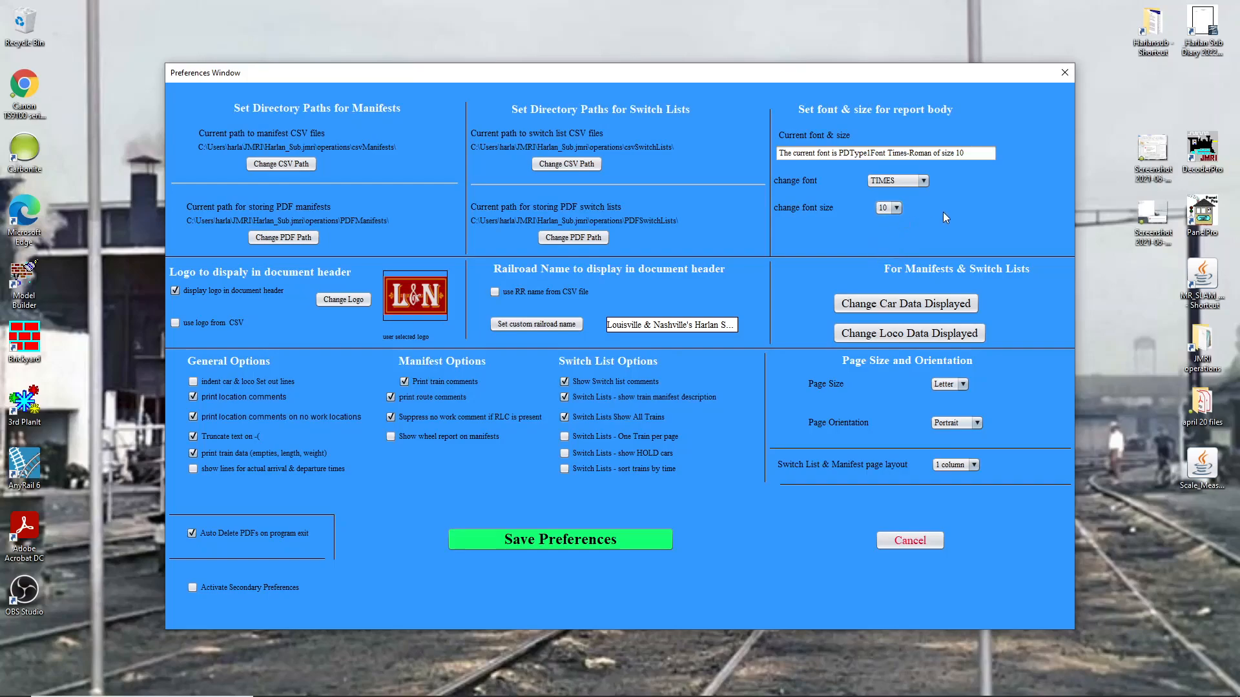
Review the page size, orientation and page layout choices, keeping Letter, Portrait and 1 column
{"action": "left_click", "coordinate": [963, 385]}
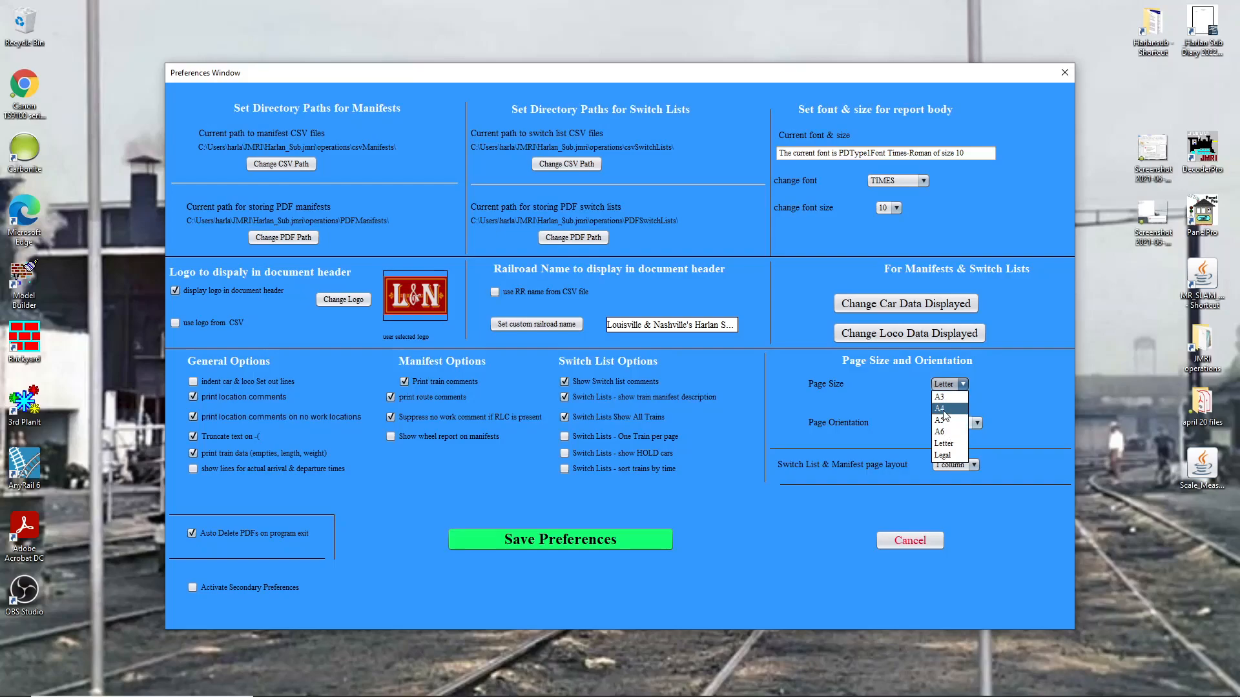
{"action": "left_click", "coordinate": [950, 448]}
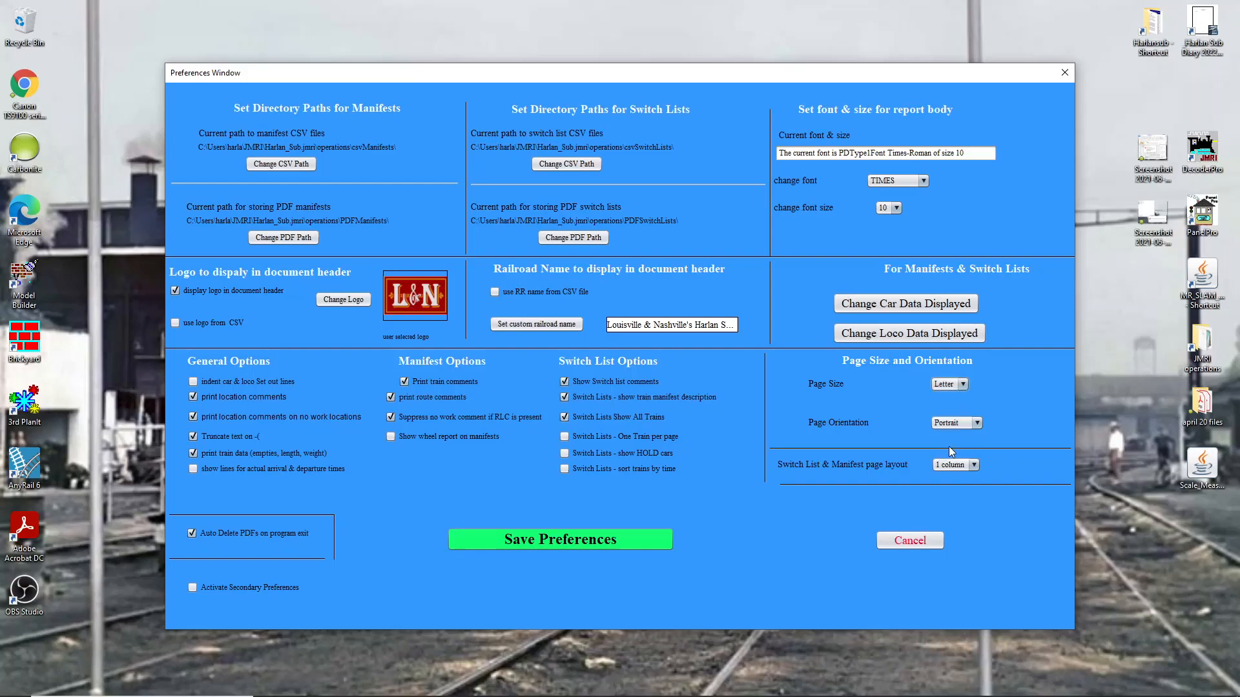
{"action": "left_click", "coordinate": [978, 424]}
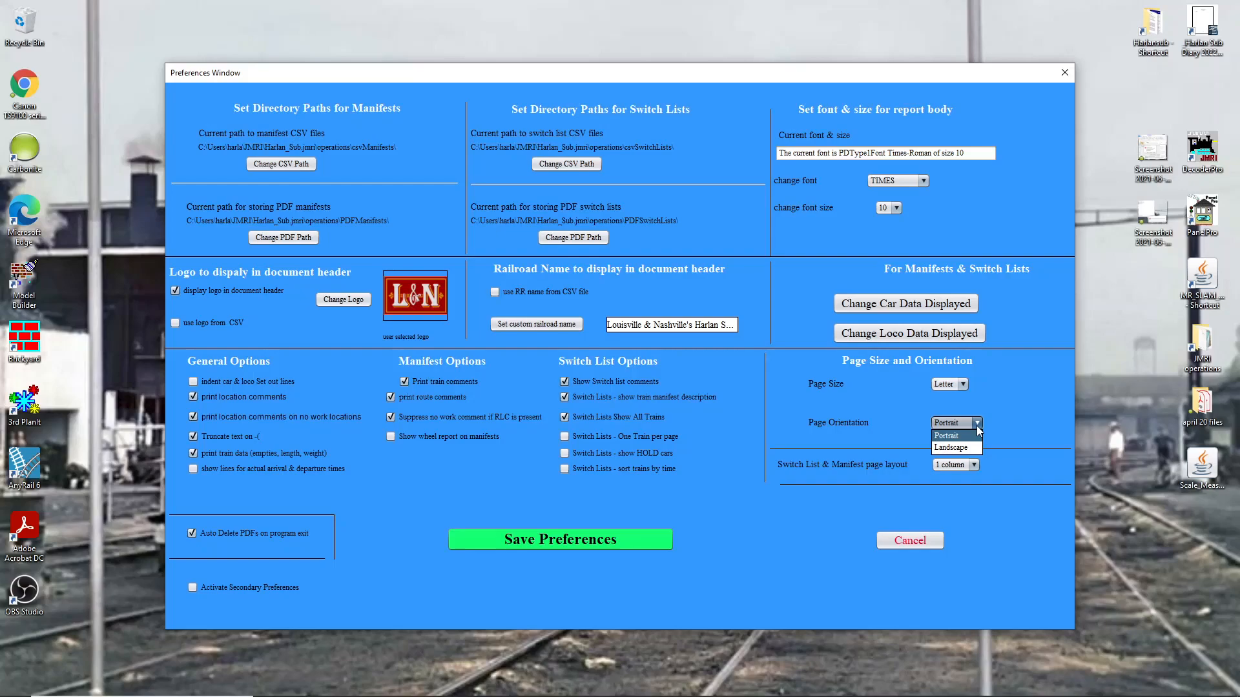
{"action": "left_click", "coordinate": [979, 421]}
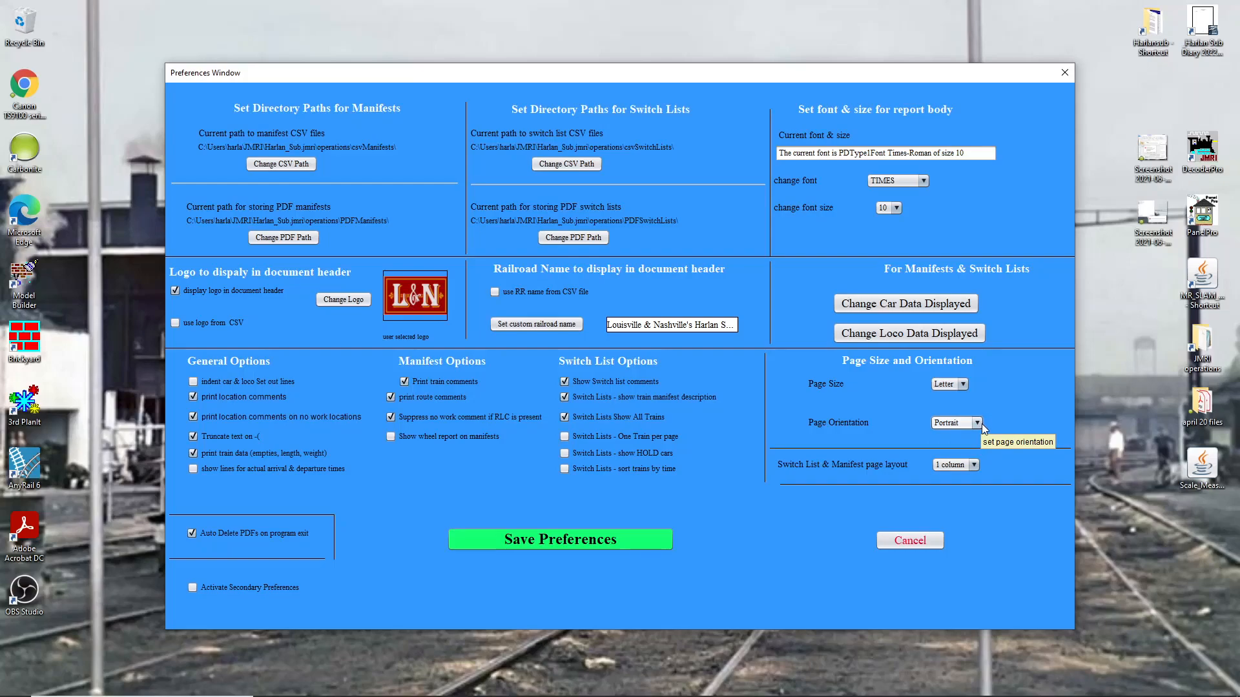
{"action": "left_click", "coordinate": [974, 466]}
{"action": "left_click", "coordinate": [975, 466]}
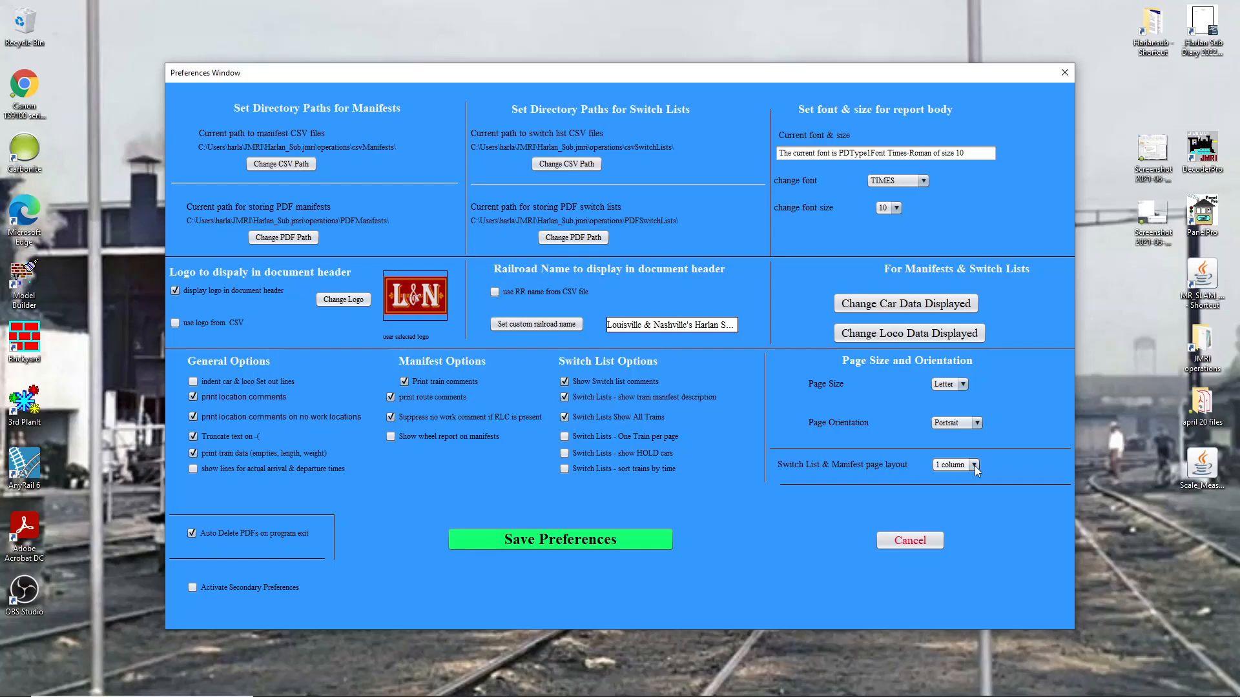
{"action": "left_click", "coordinate": [975, 466]}
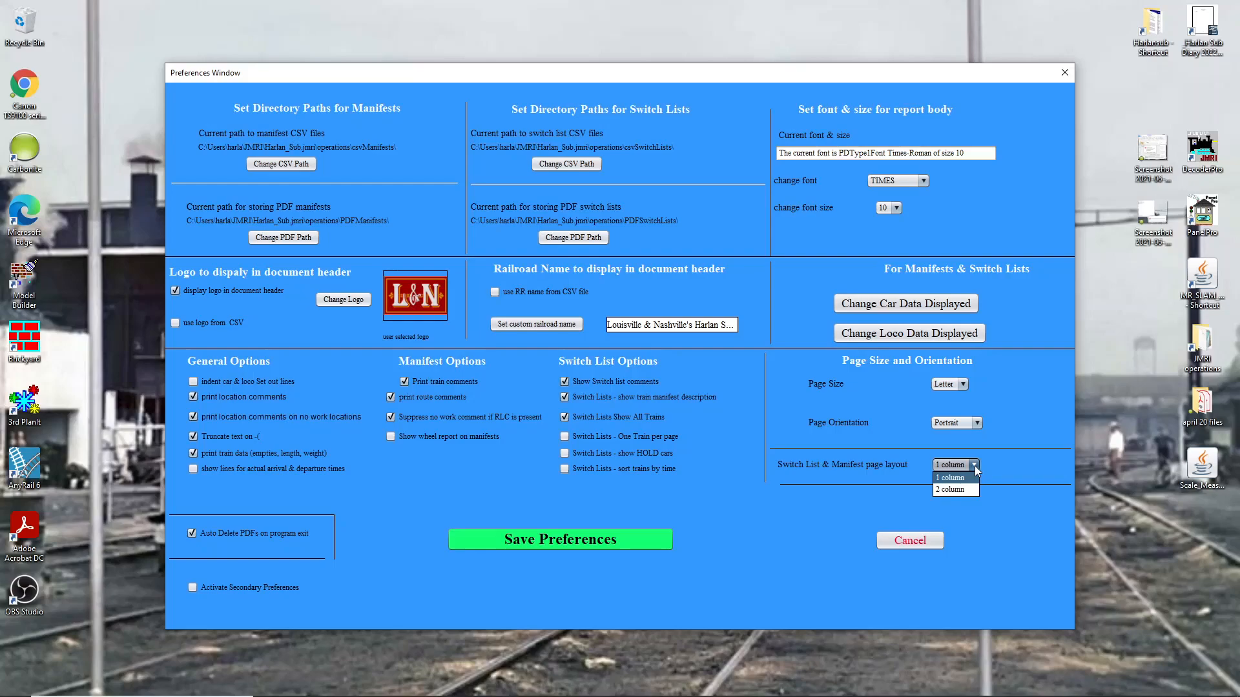
{"action": "left_click", "coordinate": [974, 466]}
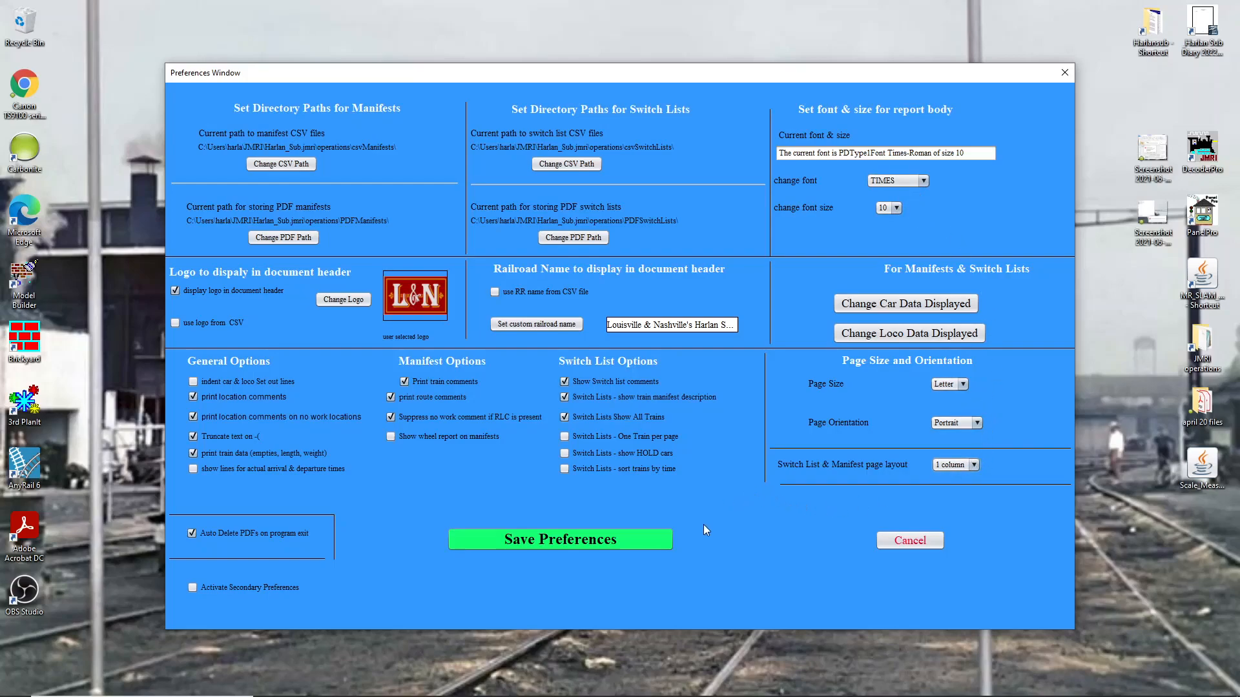
In the car data preferences, re-enter the pickup message as "[ ] pu" and keep the pickup message shown
{"action": "left_click", "coordinate": [907, 305]}
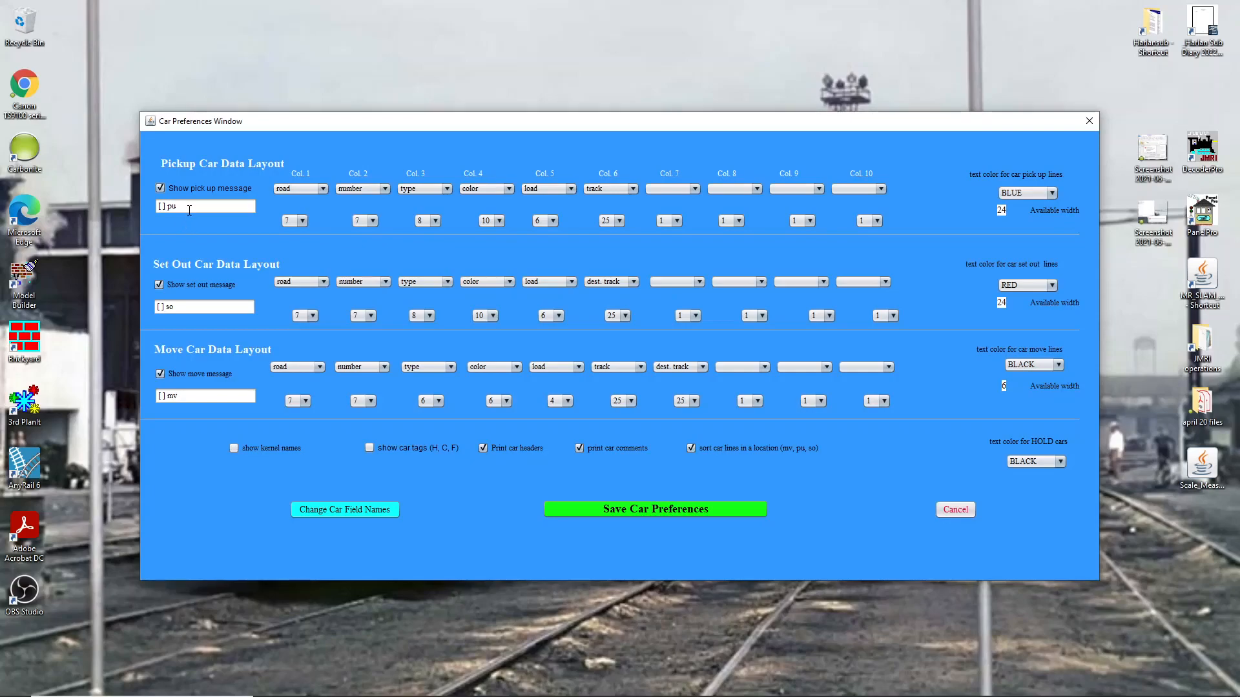
{"action": "left_click_drag", "start_coordinate": [189, 209], "coordinate": [137, 209]}
{"action": "key", "text": "BackSpace"}
{"action": "type", "text": "pick up"}
{"action": "key", "text": "BackSpace"}
{"action": "key", "text": "BackSpace"}
{"action": "key", "text": "BackSpace"}
{"action": "key", "text": "BackSpace"}
{"action": "key", "text": "BackSpace"}
{"action": "type", "text": "[] pu"}
{"action": "left_click", "coordinate": [160, 188]}
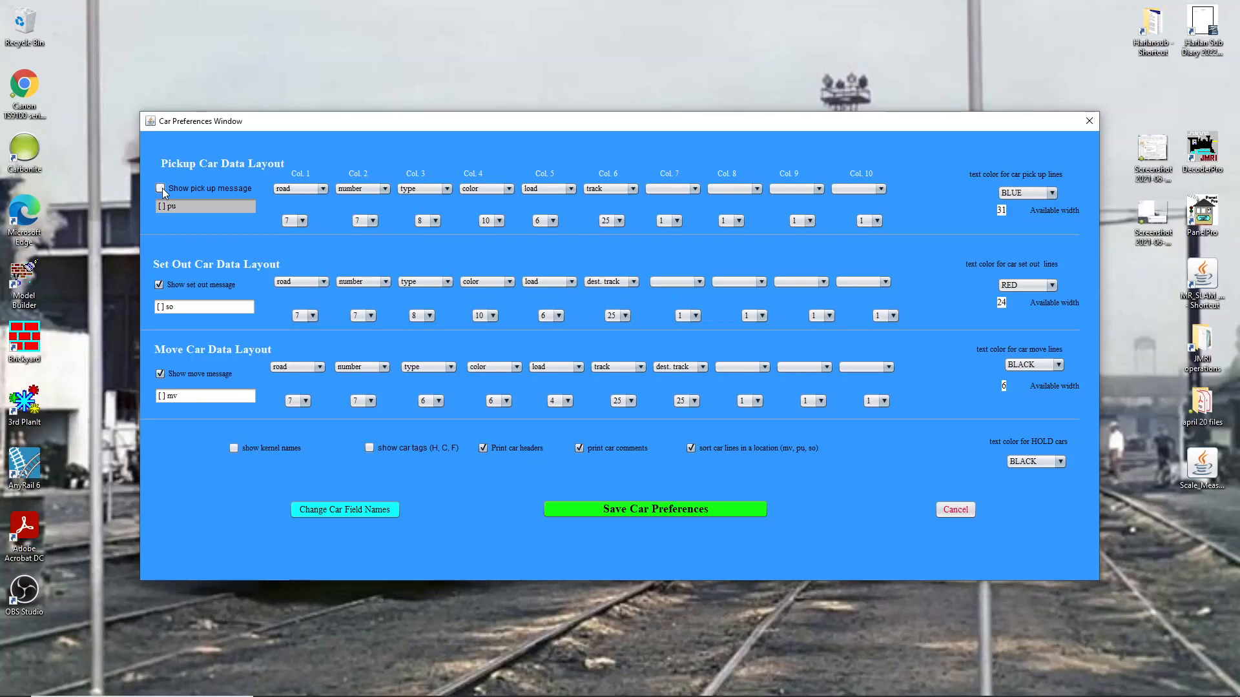
{"action": "left_click", "coordinate": [160, 188]}
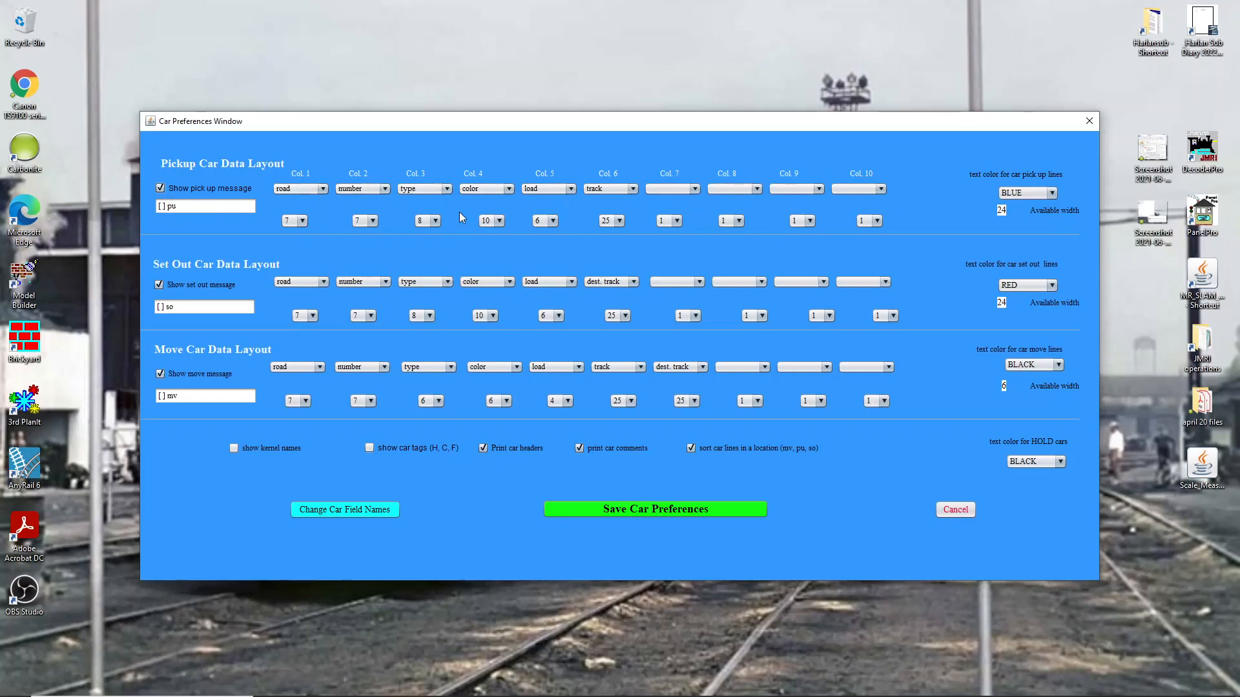
Examine all data fields available for pickup column 1 and select road
{"action": "left_click", "coordinate": [323, 189]}
{"action": "left_click_drag", "start_coordinate": [325, 217], "coordinate": [323, 208]}
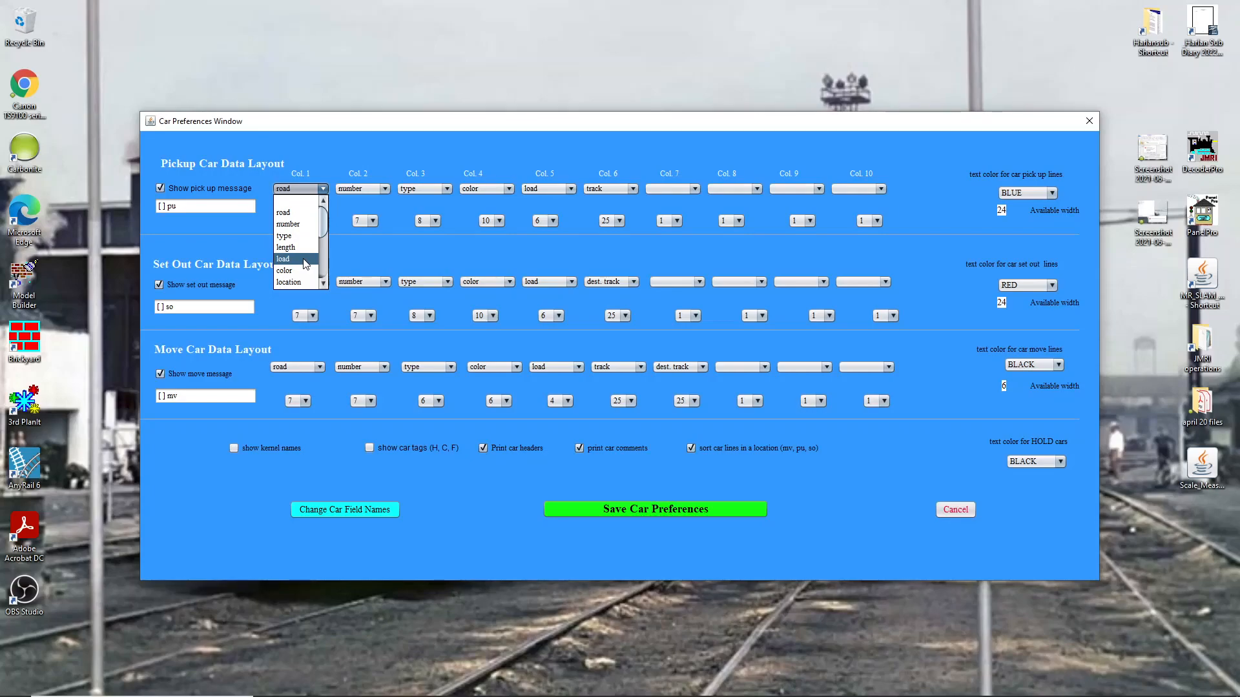
{"action": "left_click", "coordinate": [323, 284]}
{"action": "left_click", "coordinate": [323, 284]}
{"action": "left_click", "coordinate": [323, 285]}
{"action": "left_click", "coordinate": [323, 284]}
{"action": "left_click", "coordinate": [323, 284]}
{"action": "left_click", "coordinate": [323, 284]}
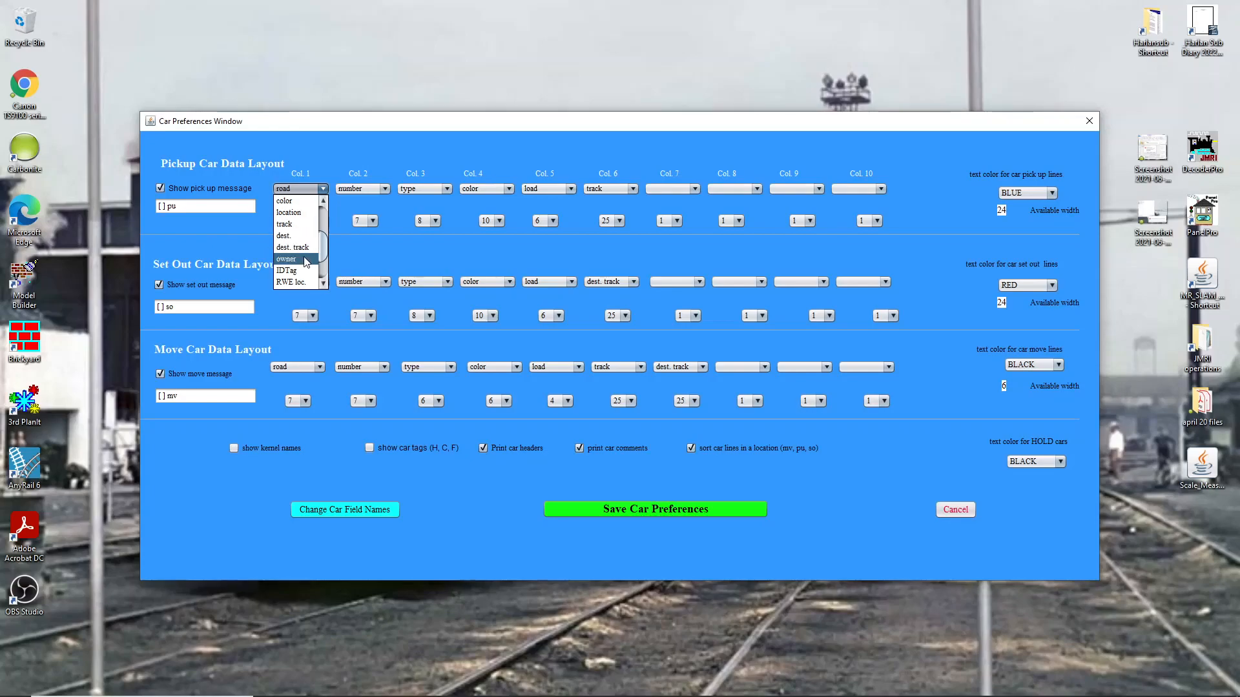
{"action": "left_click_drag", "start_coordinate": [322, 257], "coordinate": [324, 278]}
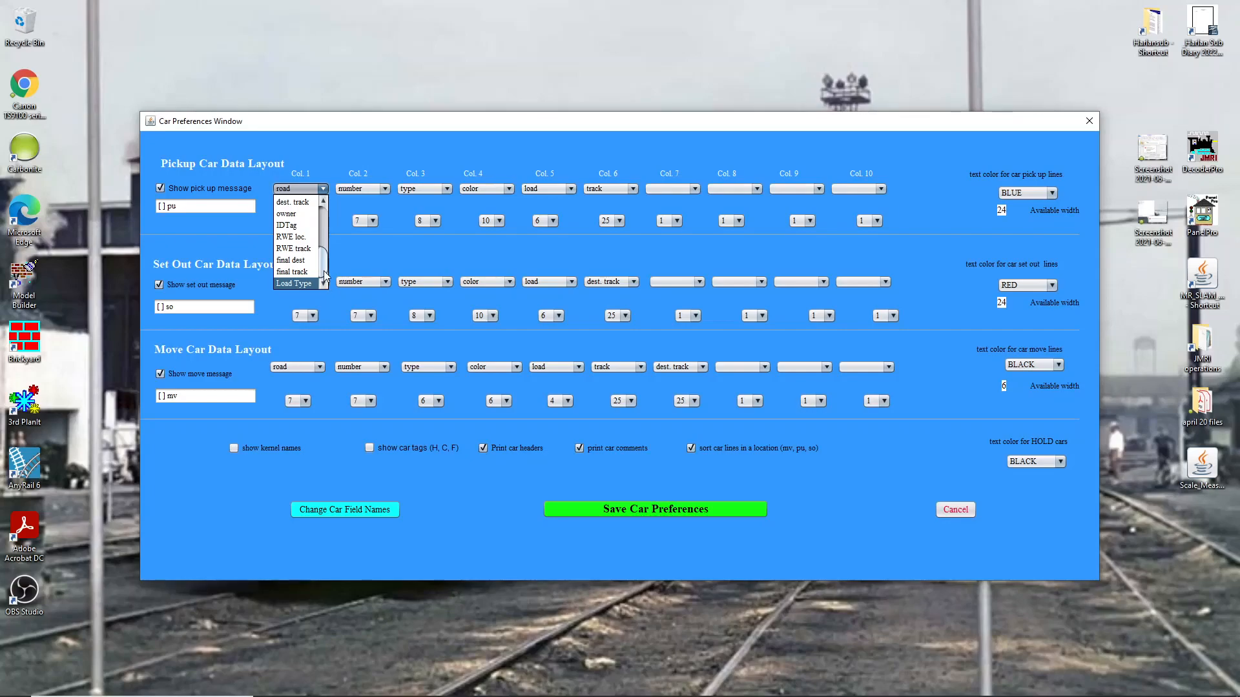
{"action": "left_click_drag", "start_coordinate": [325, 266], "coordinate": [322, 221]}
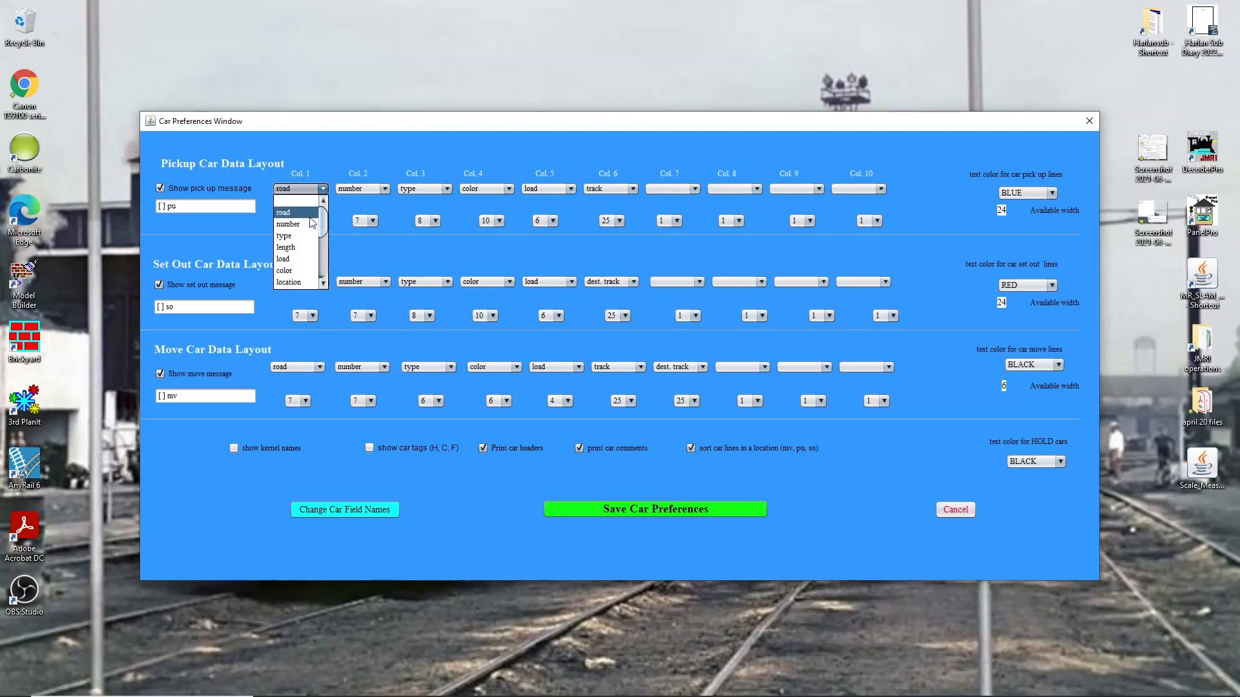
{"action": "left_click", "coordinate": [308, 216]}
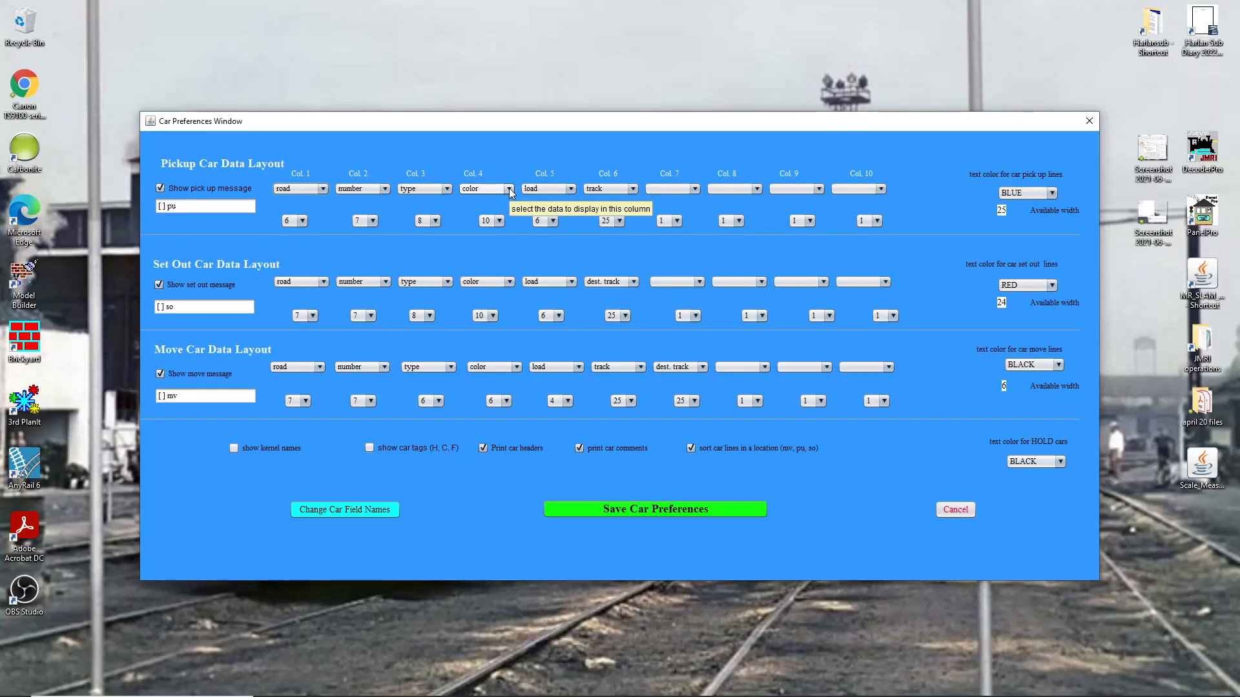
Blank out the data field of pickup column 5 and set the width of pickup column 1 to 7
{"action": "left_click", "coordinate": [572, 187]}
{"action": "scroll", "coordinate": [572, 251], "scroll_direction": "up", "scroll_amount": 1}
{"action": "left_click", "coordinate": [545, 201]}
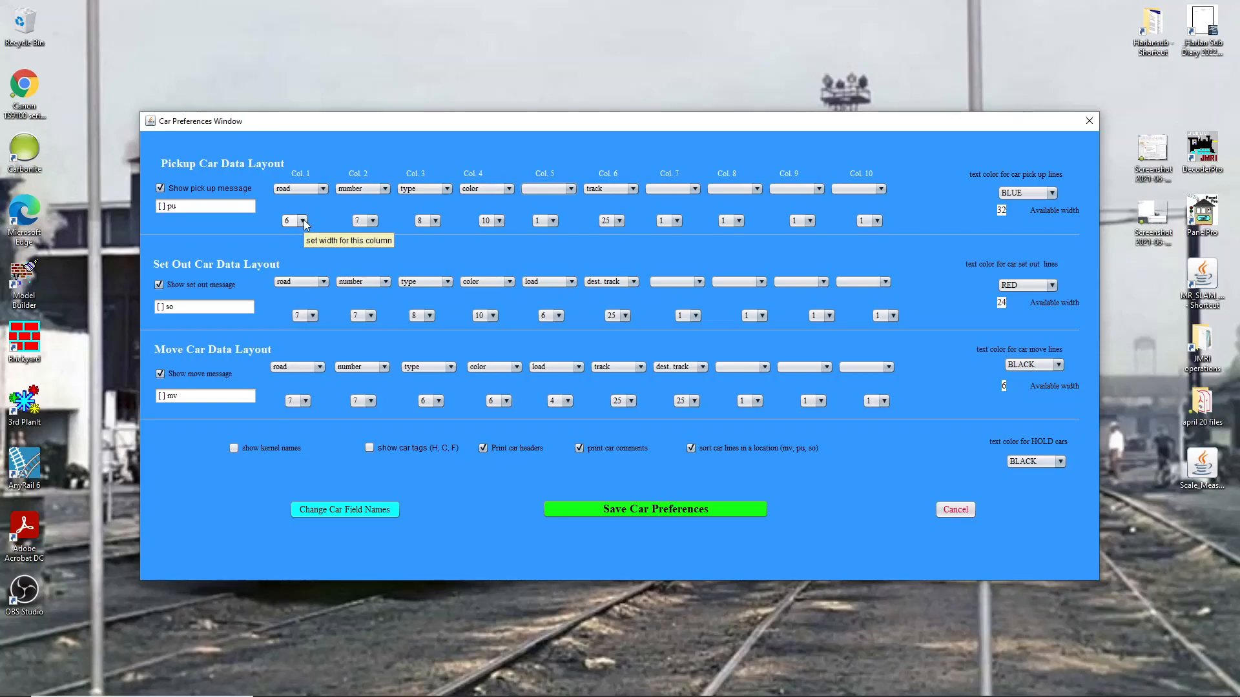
{"action": "left_click", "coordinate": [302, 221]}
{"action": "left_click", "coordinate": [292, 235]}
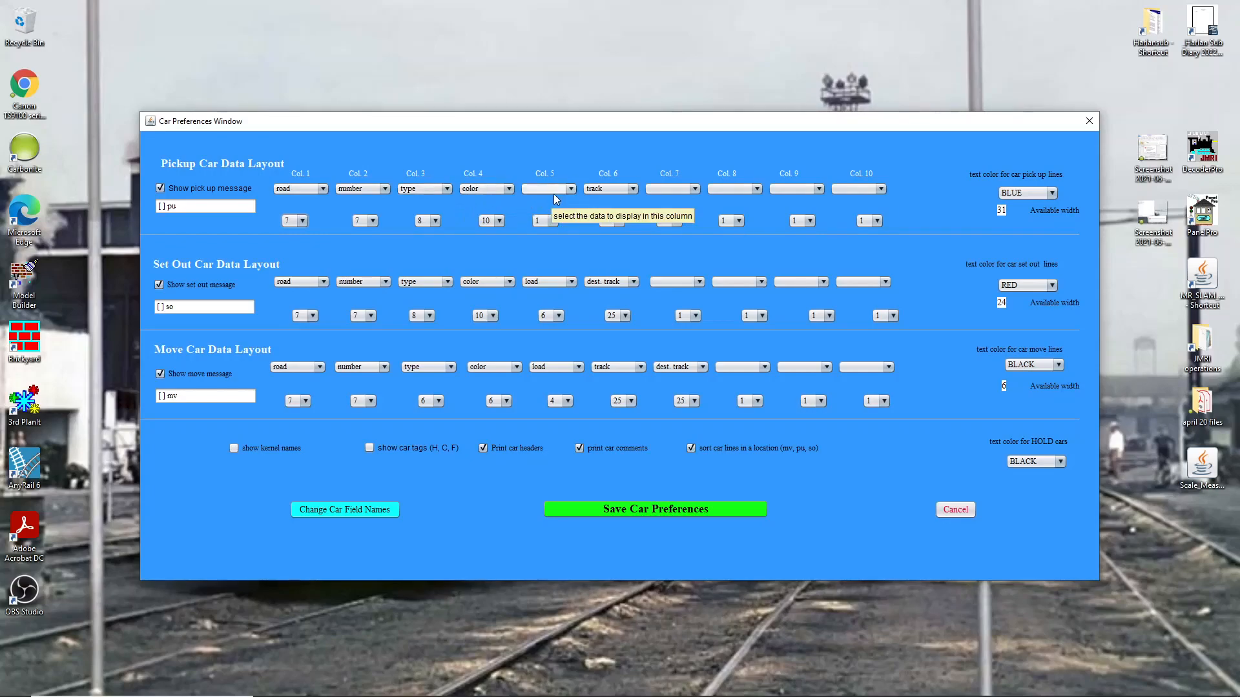
Select load as the column 5 data field in both the set-out and pickup car layouts
{"action": "left_click", "coordinate": [572, 283]}
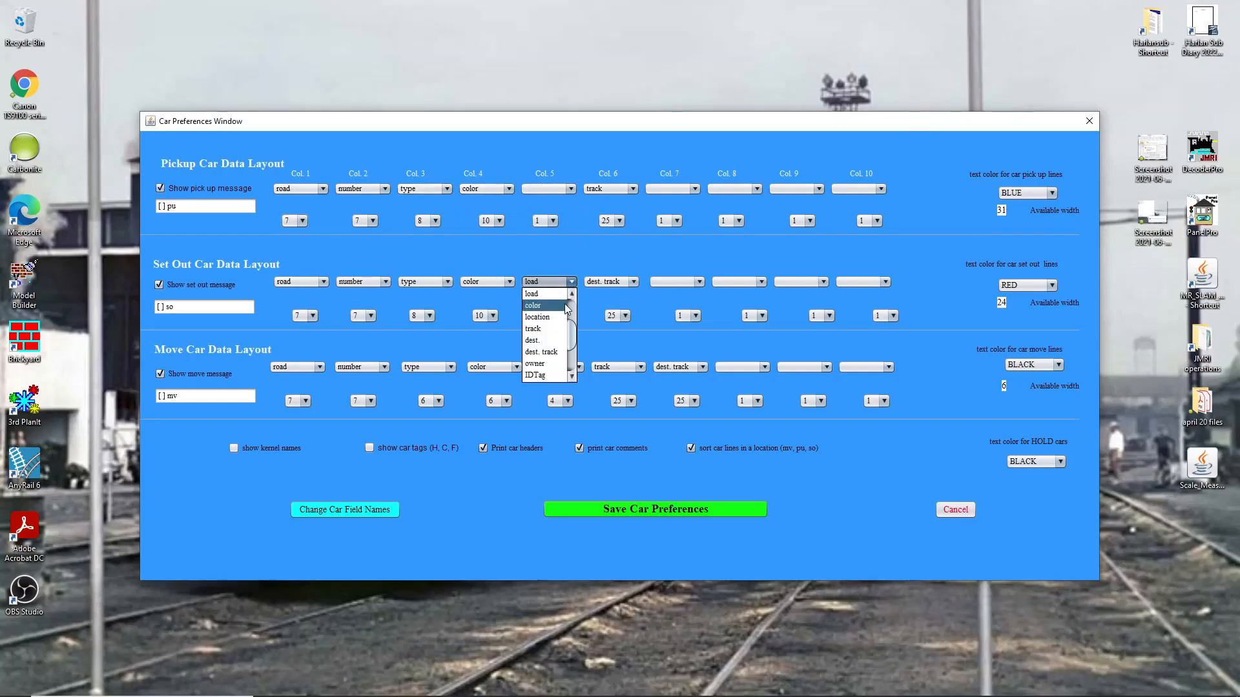
{"action": "key", "text": "Down"}
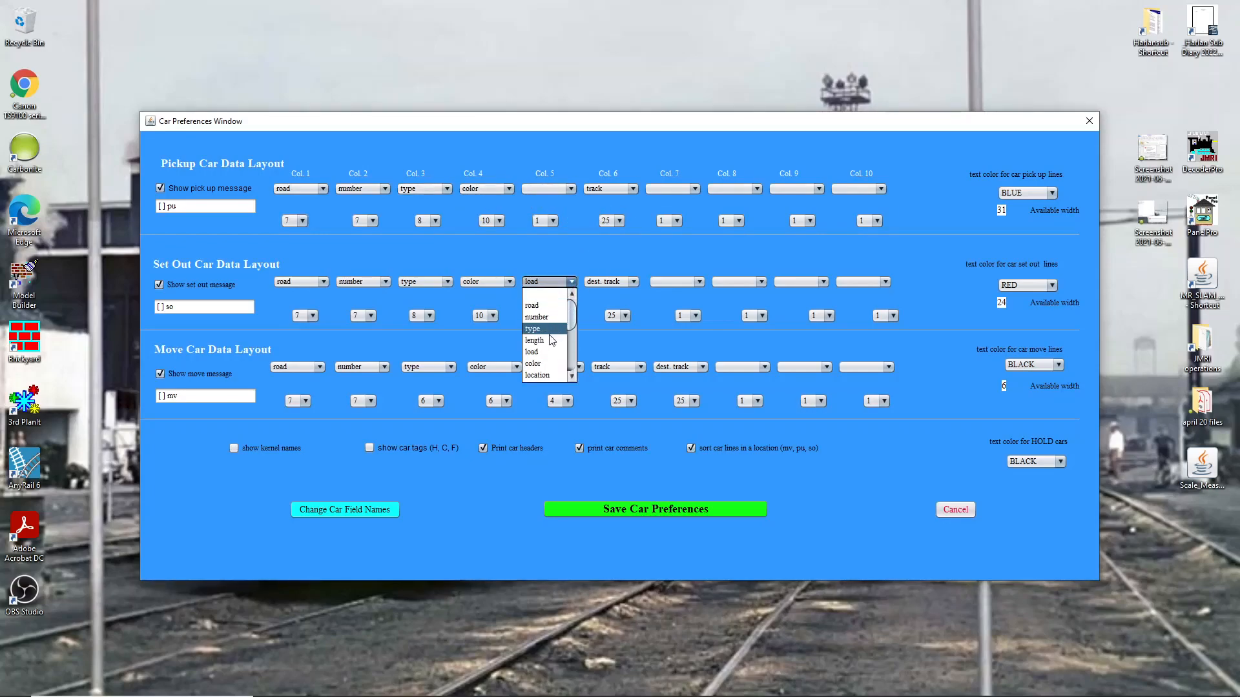
{"action": "left_click", "coordinate": [546, 352]}
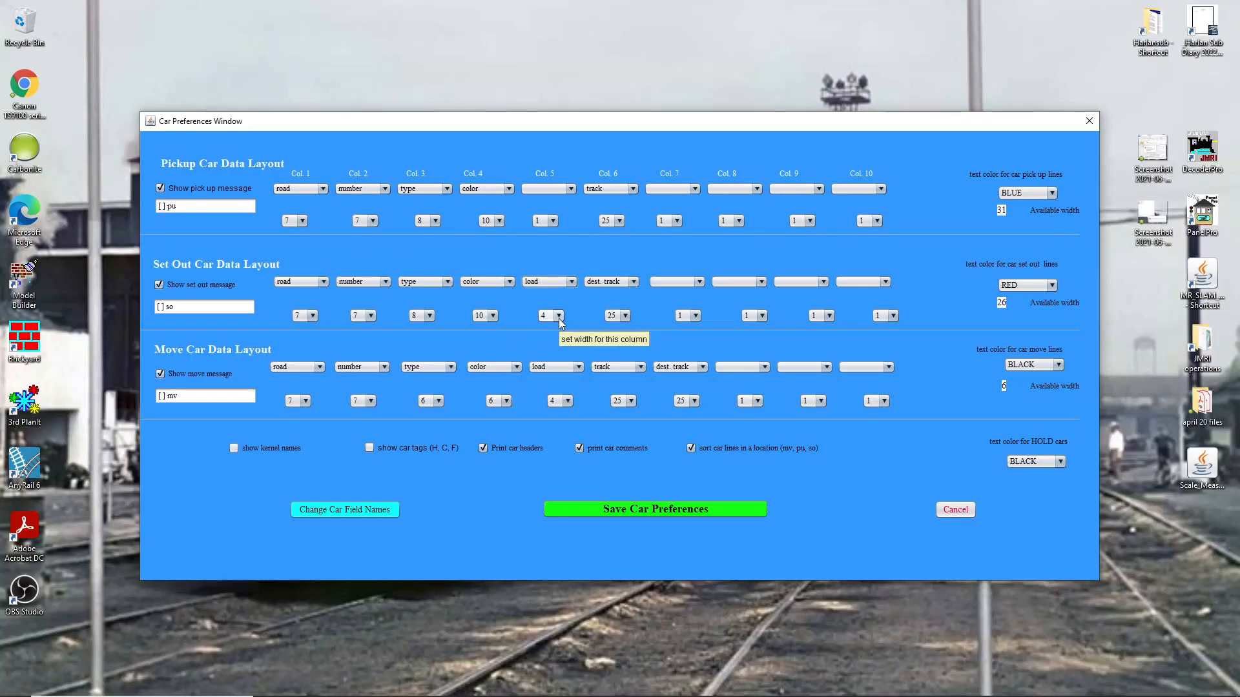
{"action": "left_click", "coordinate": [572, 189]}
{"action": "left_click", "coordinate": [547, 258]}
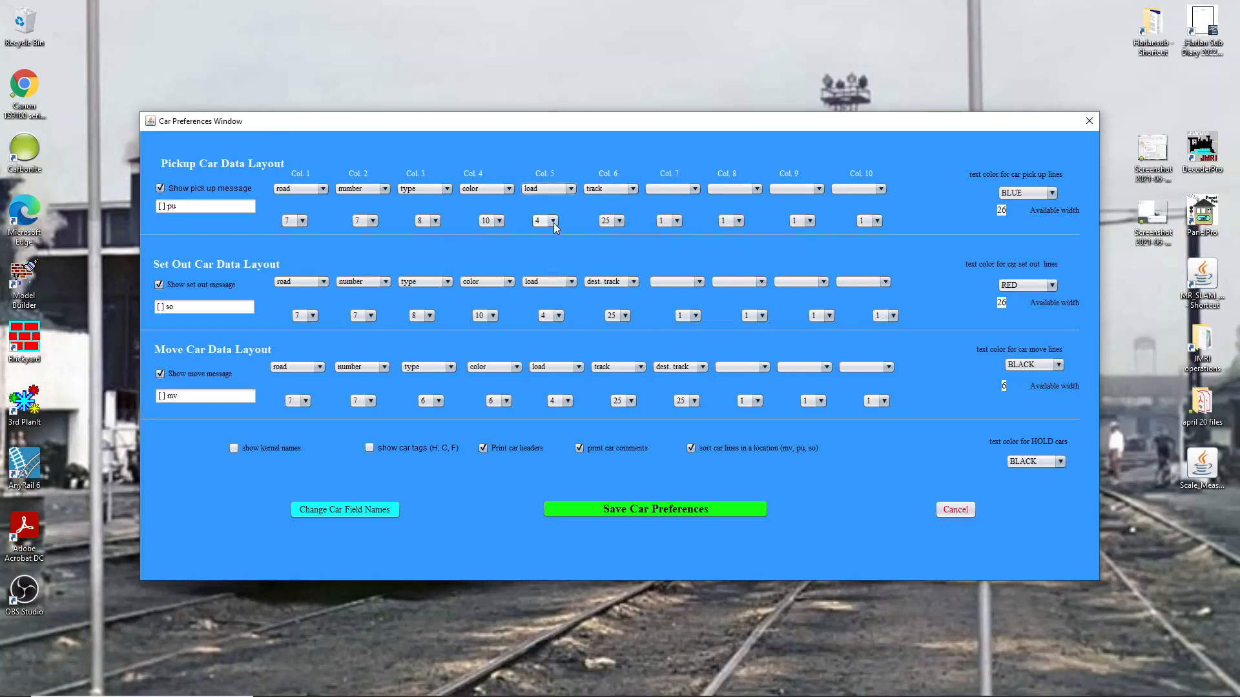
Set the width of column 5 to 8 in both the pickup and set-out car layouts
{"action": "left_click", "coordinate": [552, 221]}
{"action": "left_click", "coordinate": [544, 292]}
{"action": "left_click", "coordinate": [558, 316]}
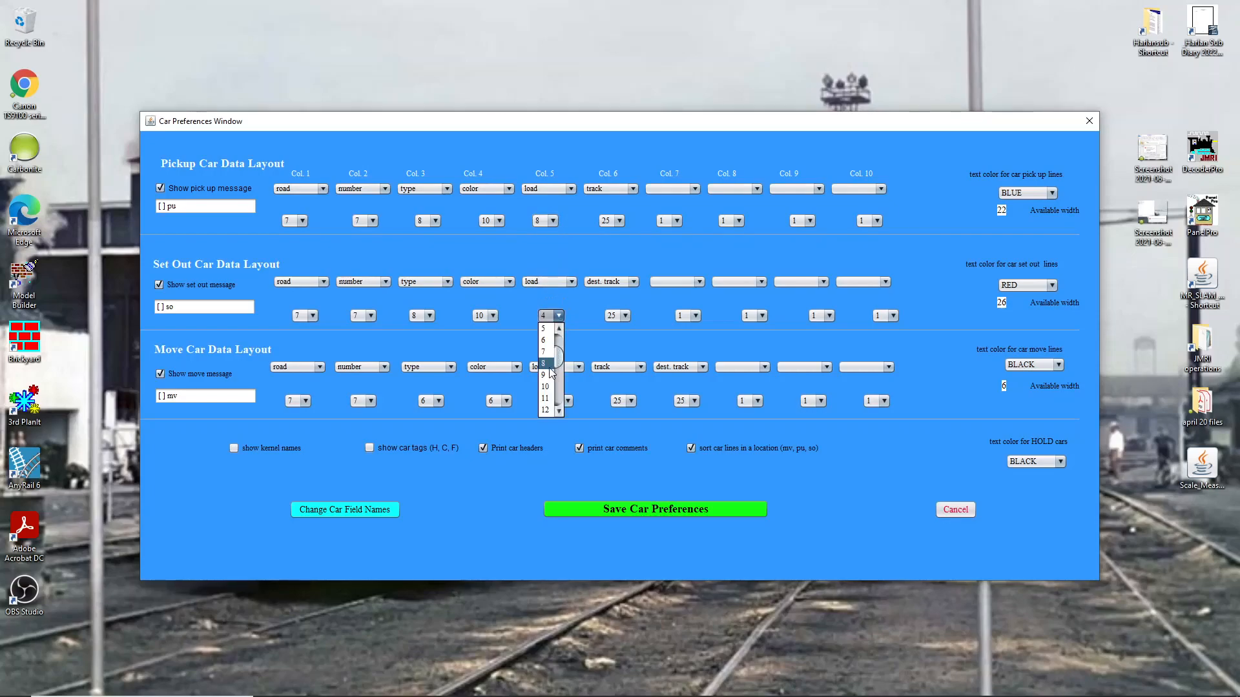
{"action": "left_click", "coordinate": [545, 363]}
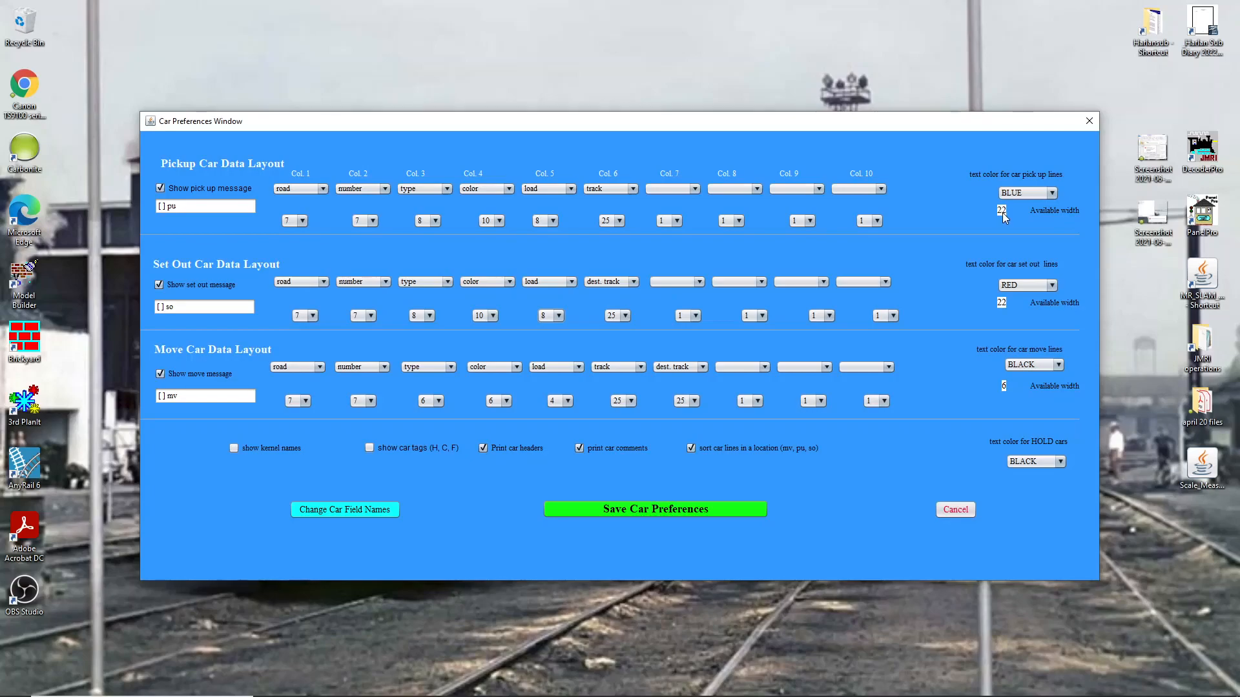
Add the destination (dest.) as the data field of pickup column 7
{"action": "left_click", "coordinate": [692, 190]}
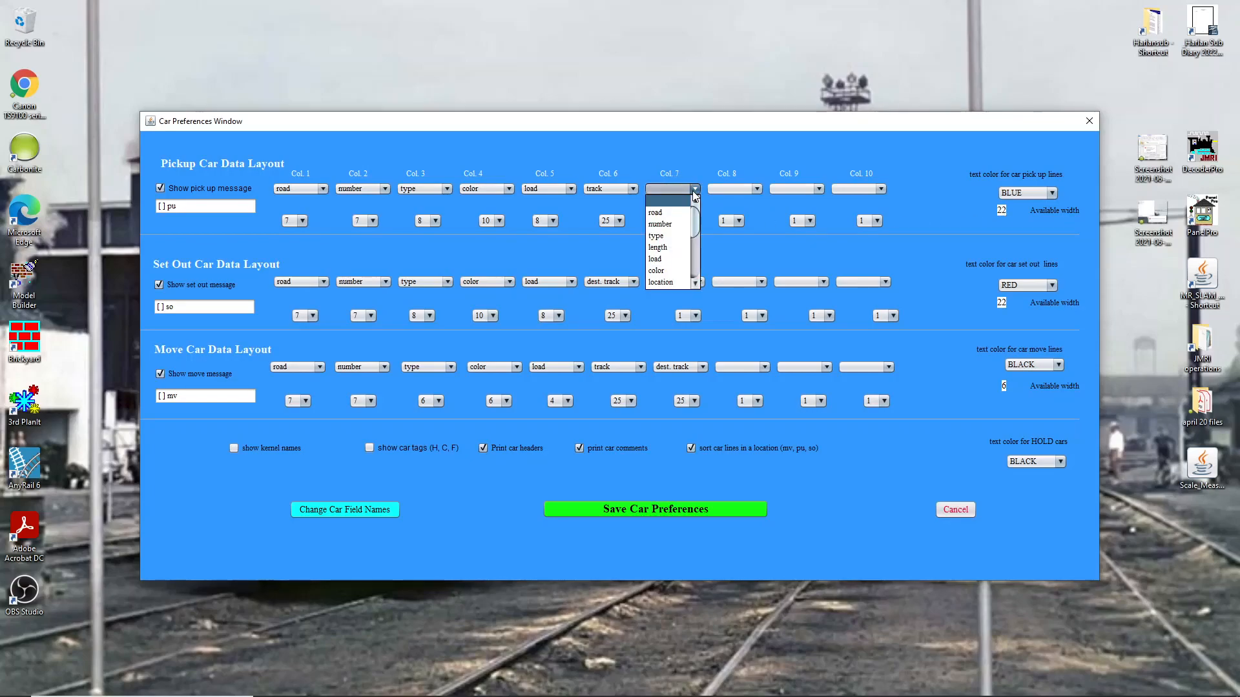
{"action": "left_click", "coordinate": [693, 283]}
{"action": "left_click", "coordinate": [693, 283]}
{"action": "left_click", "coordinate": [693, 283]}
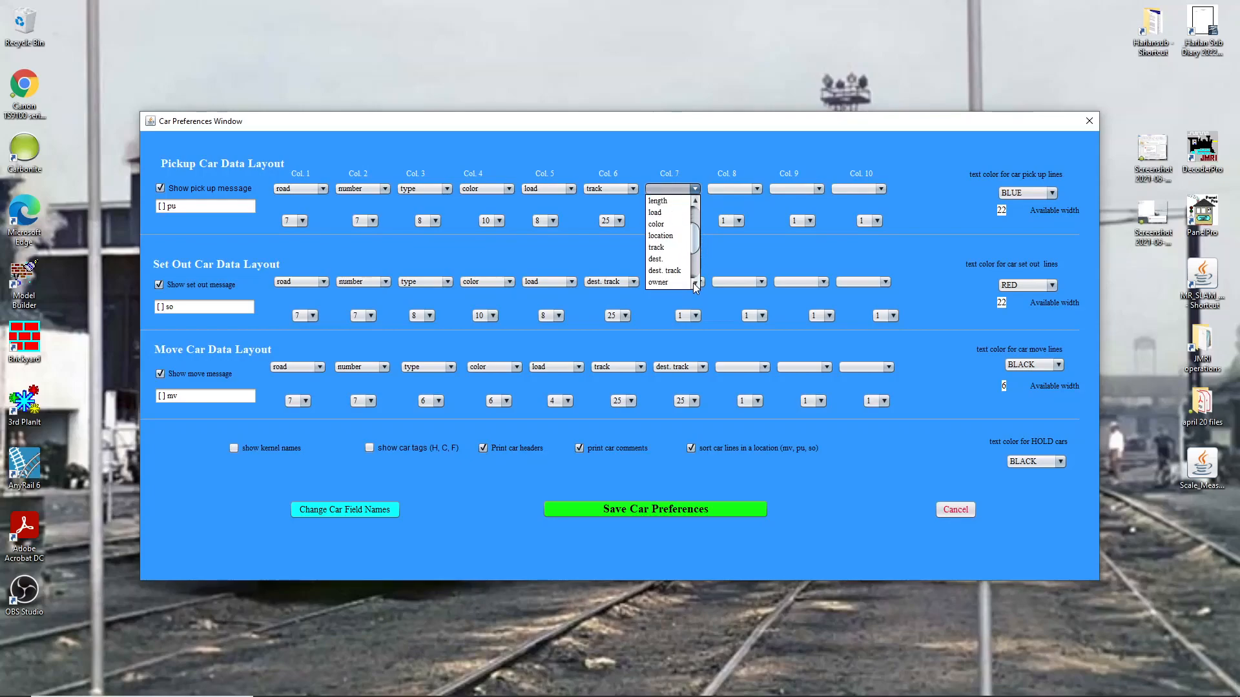
{"action": "left_click", "coordinate": [665, 259]}
Add dest. track as the data field of pickup column 8 and set its width to 11
{"action": "left_click", "coordinate": [757, 189]}
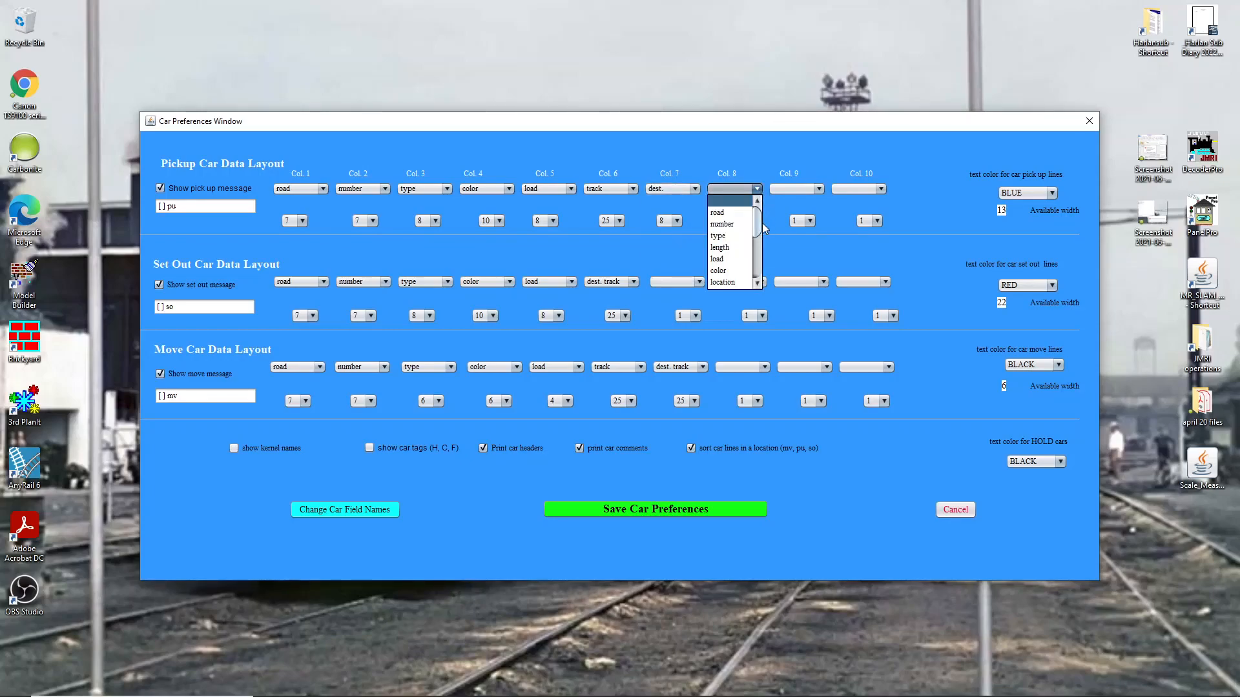
{"action": "left_click_drag", "start_coordinate": [758, 226], "coordinate": [758, 248]}
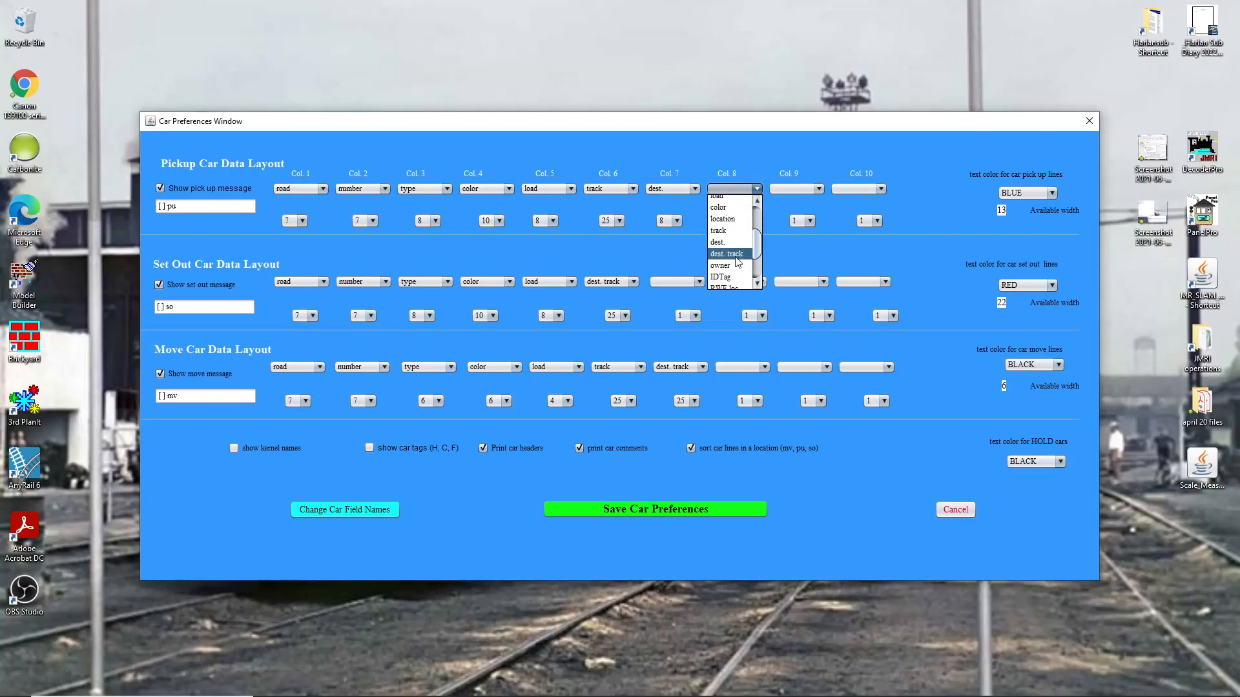
{"action": "left_click", "coordinate": [735, 255]}
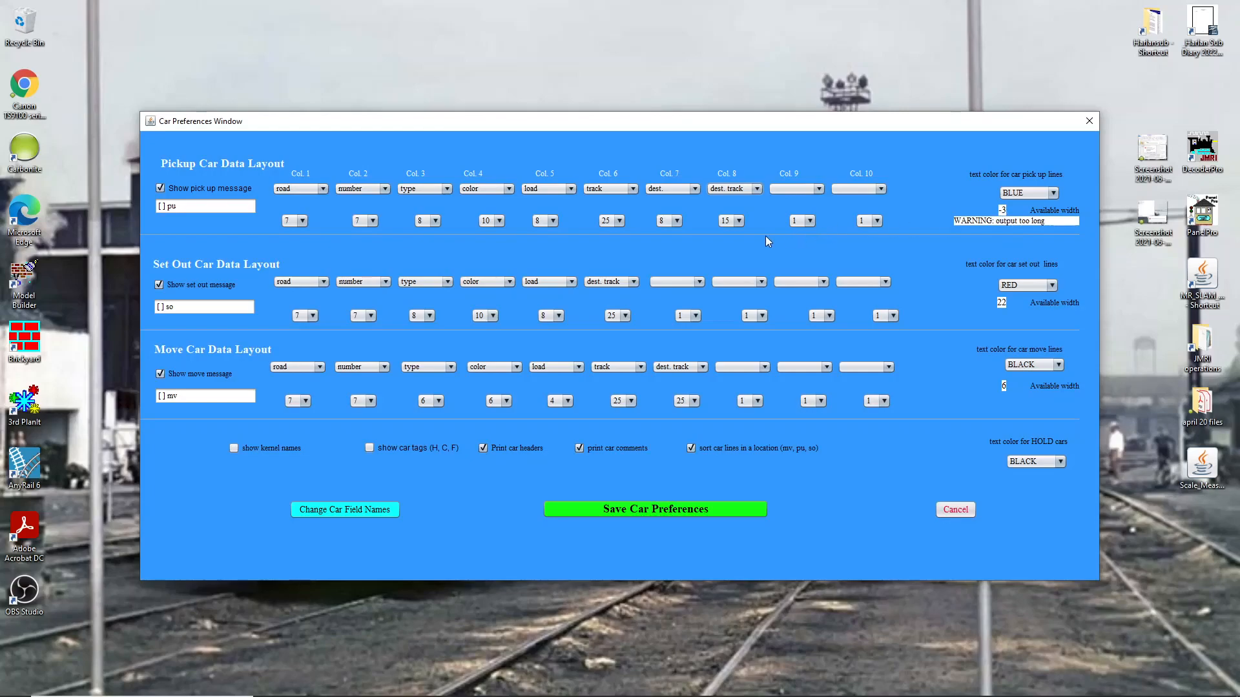
{"action": "left_click", "coordinate": [740, 222]}
{"action": "scroll", "coordinate": [729, 259], "scroll_direction": "up", "scroll_amount": 2}
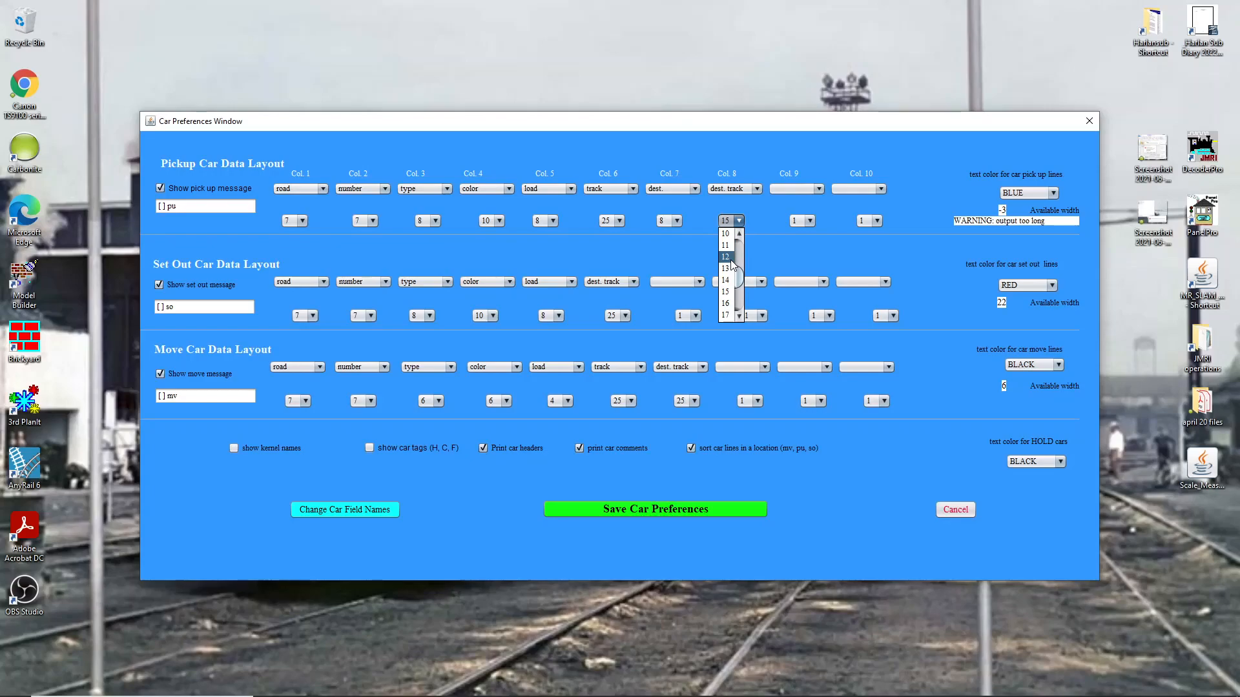
{"action": "left_click", "coordinate": [727, 246]}
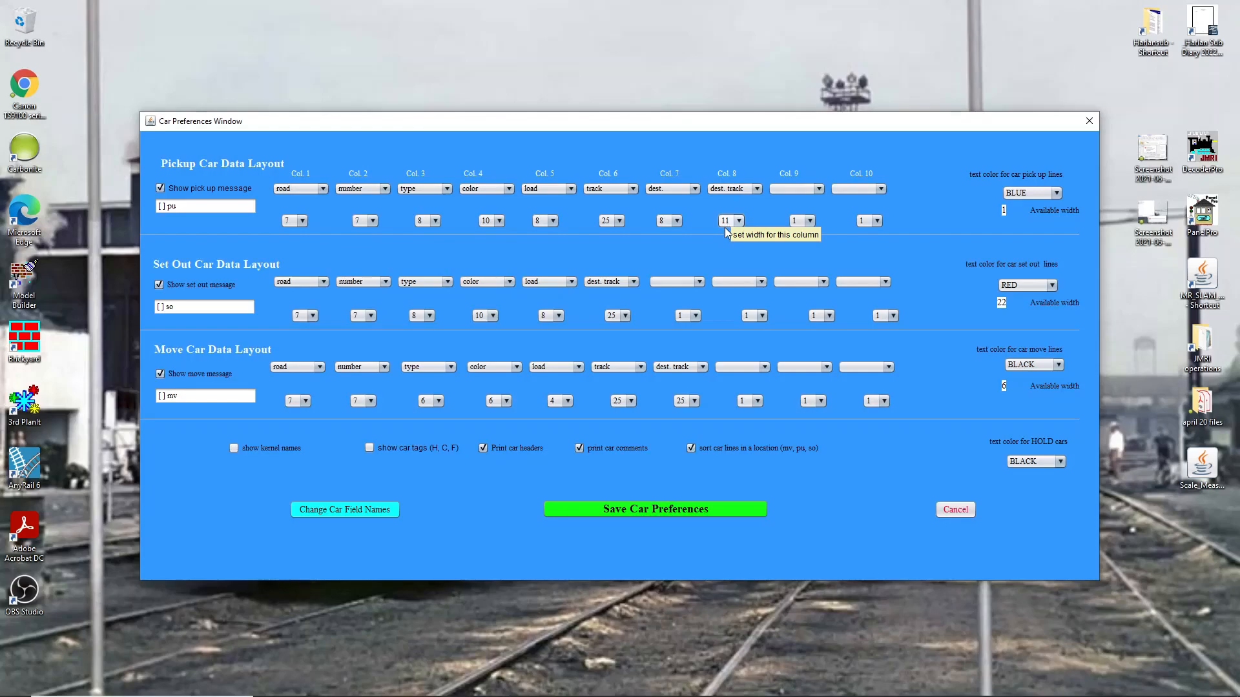
Blank out the data fields of pickup columns 7 and 8
{"action": "left_click", "coordinate": [694, 189]}
{"action": "scroll", "coordinate": [697, 242], "scroll_direction": "up", "scroll_amount": 2}
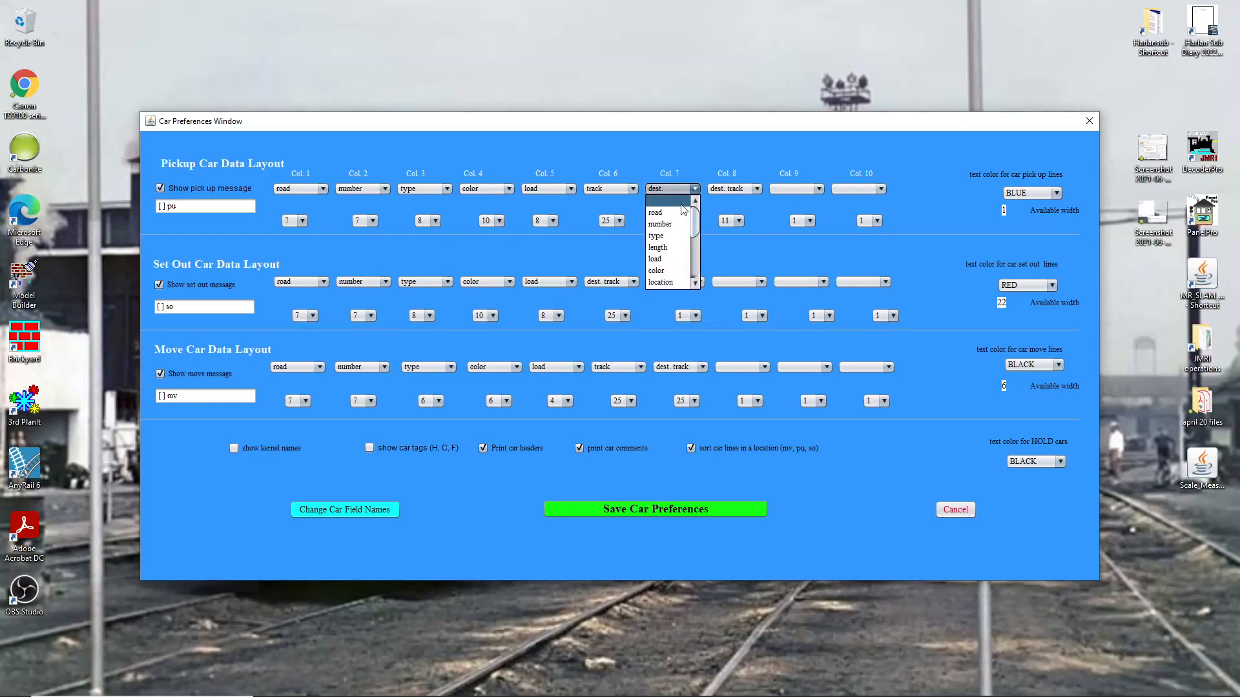
{"action": "left_click", "coordinate": [679, 202]}
{"action": "left_click", "coordinate": [755, 190]}
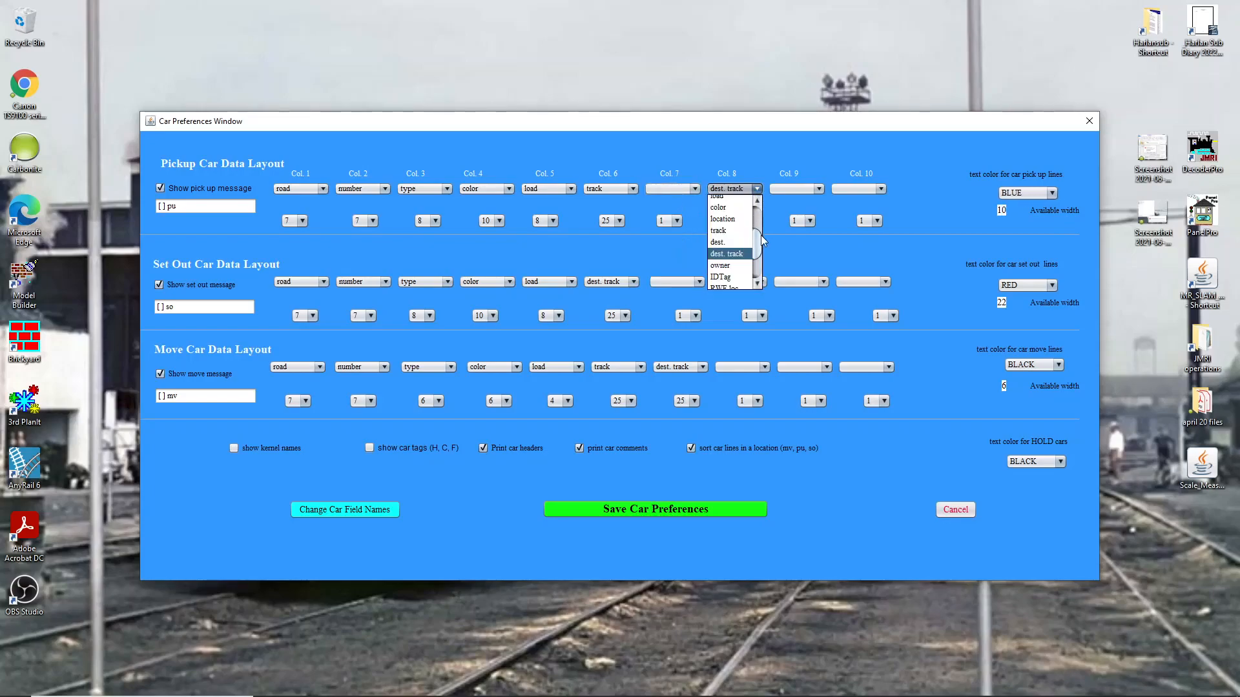
{"action": "scroll", "coordinate": [758, 236], "scroll_direction": "up", "scroll_amount": 3}
{"action": "left_click", "coordinate": [740, 202]}
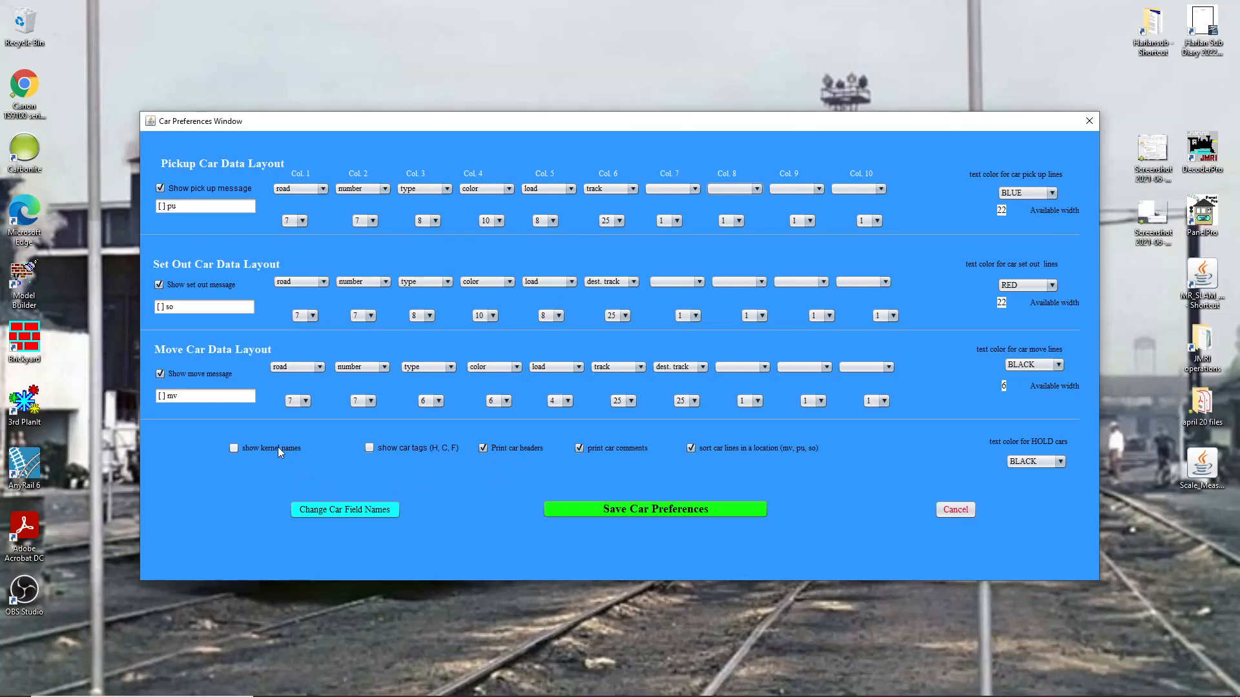
Toggle the show kernel names option on and off again, and save the car preferences
{"action": "mouse_move", "coordinate": [277, 447]}
{"action": "left_click", "coordinate": [234, 448]}
{"action": "left_click", "coordinate": [234, 449]}
{"action": "mouse_move", "coordinate": [431, 448]}
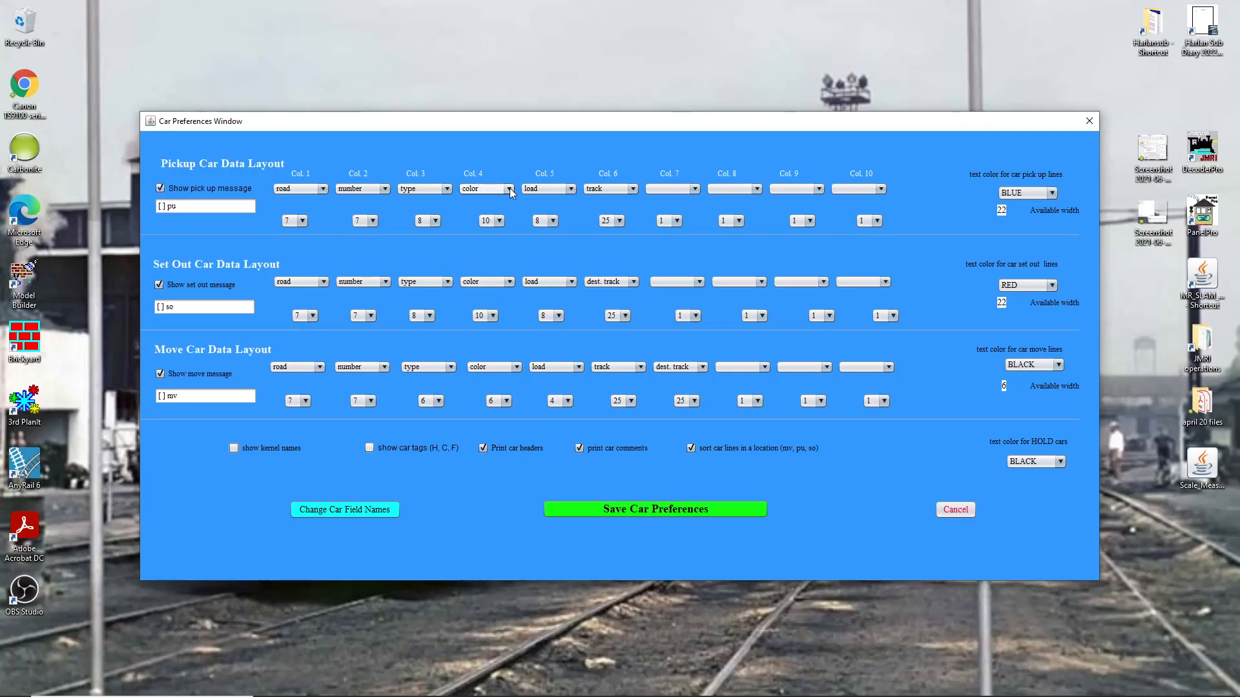
{"action": "left_click", "coordinate": [673, 510]}
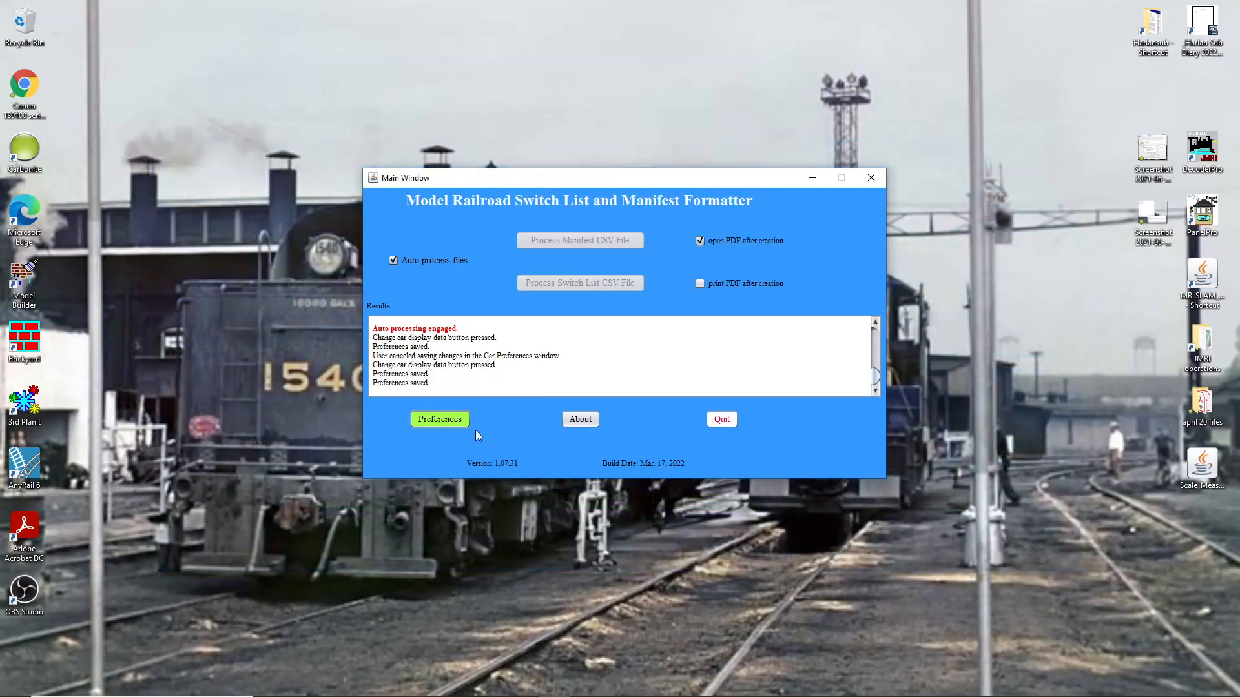
Rename the dest. car field to destination in the car field names and save the change
{"action": "left_click", "coordinate": [449, 419]}
{"action": "left_click", "coordinate": [879, 306]}
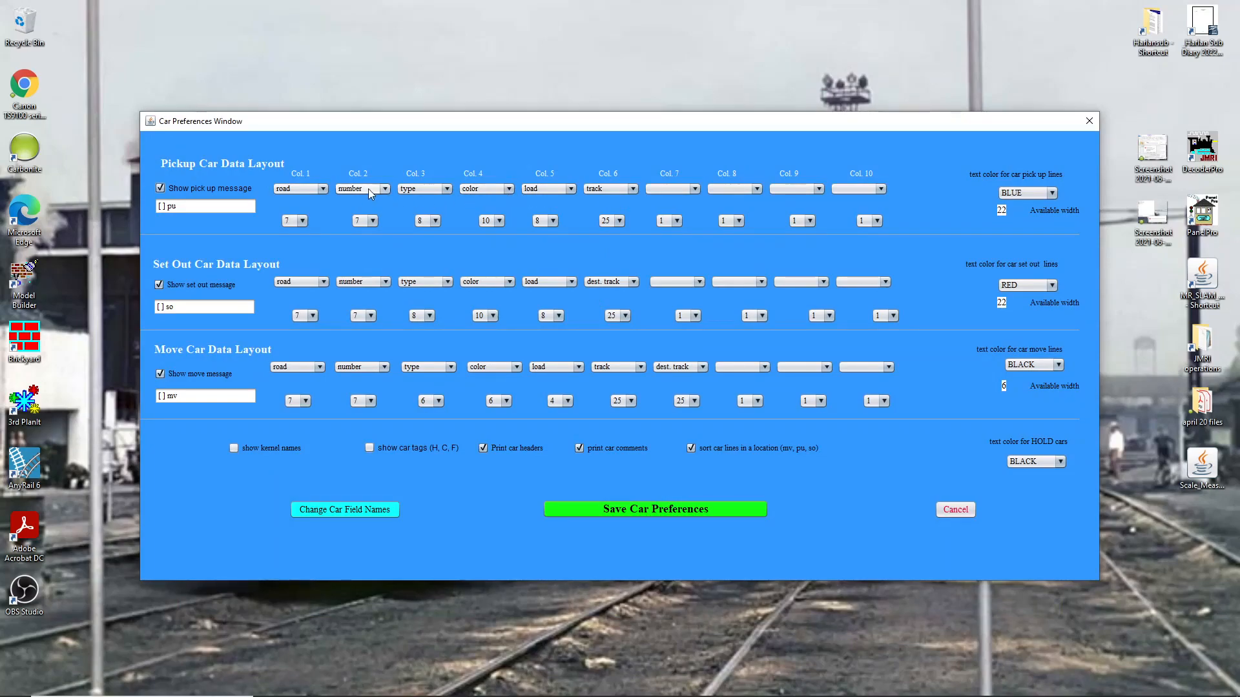
{"action": "left_click", "coordinate": [373, 509]}
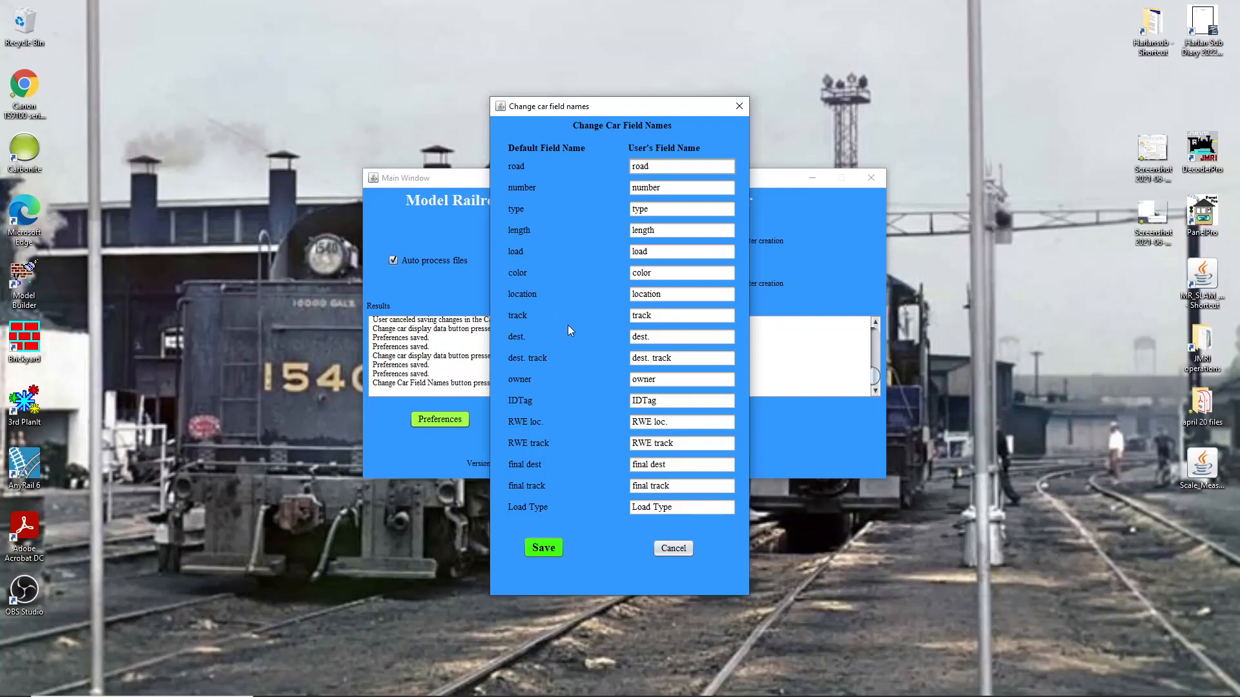
{"action": "left_click", "coordinate": [655, 337]}
{"action": "type", "text": "ination"}
{"action": "left_click", "coordinate": [554, 547]}
Look for the renamed destination field among the set-out column 7 data choices, leaving the column blank
{"action": "left_click", "coordinate": [456, 426]}
{"action": "left_click", "coordinate": [923, 298]}
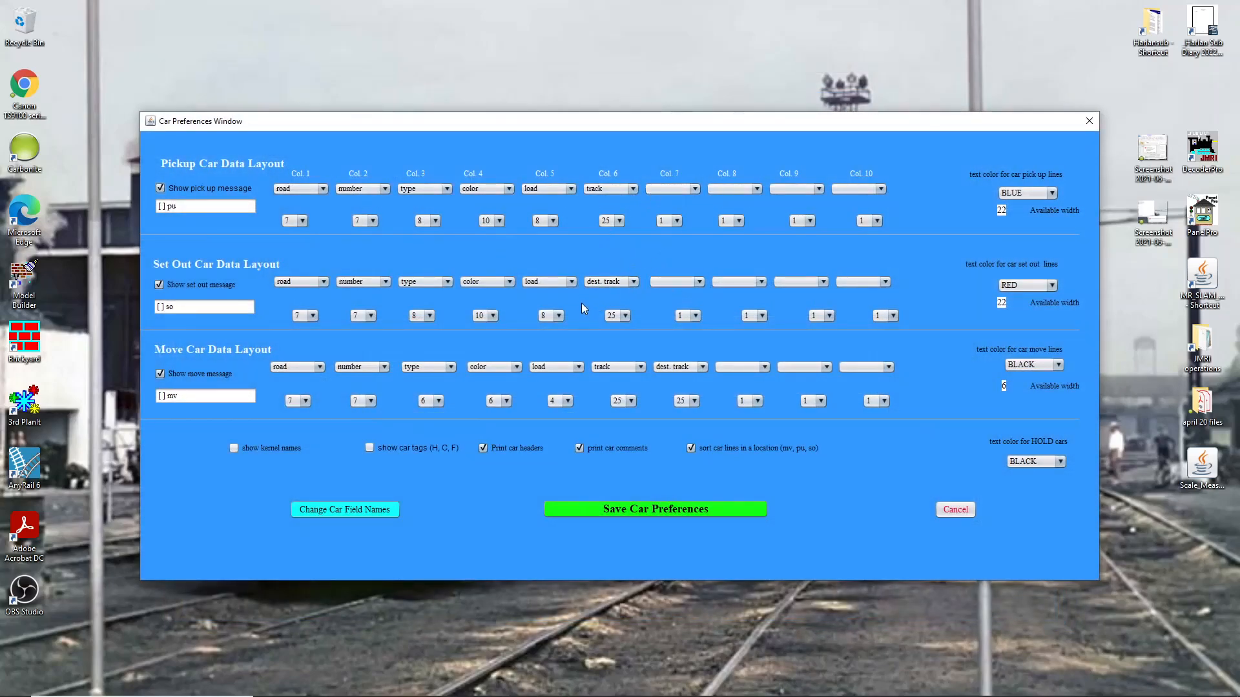
{"action": "left_click", "coordinate": [699, 282]}
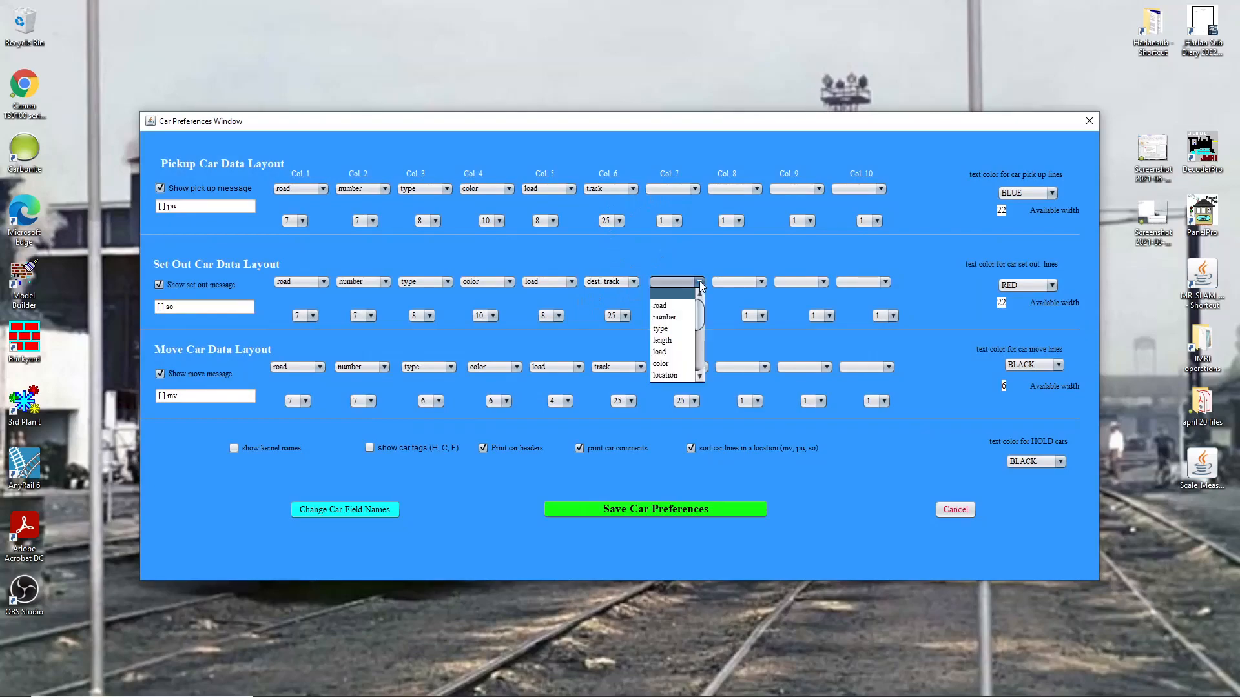
{"action": "left_click_drag", "start_coordinate": [701, 307], "coordinate": [702, 339]}
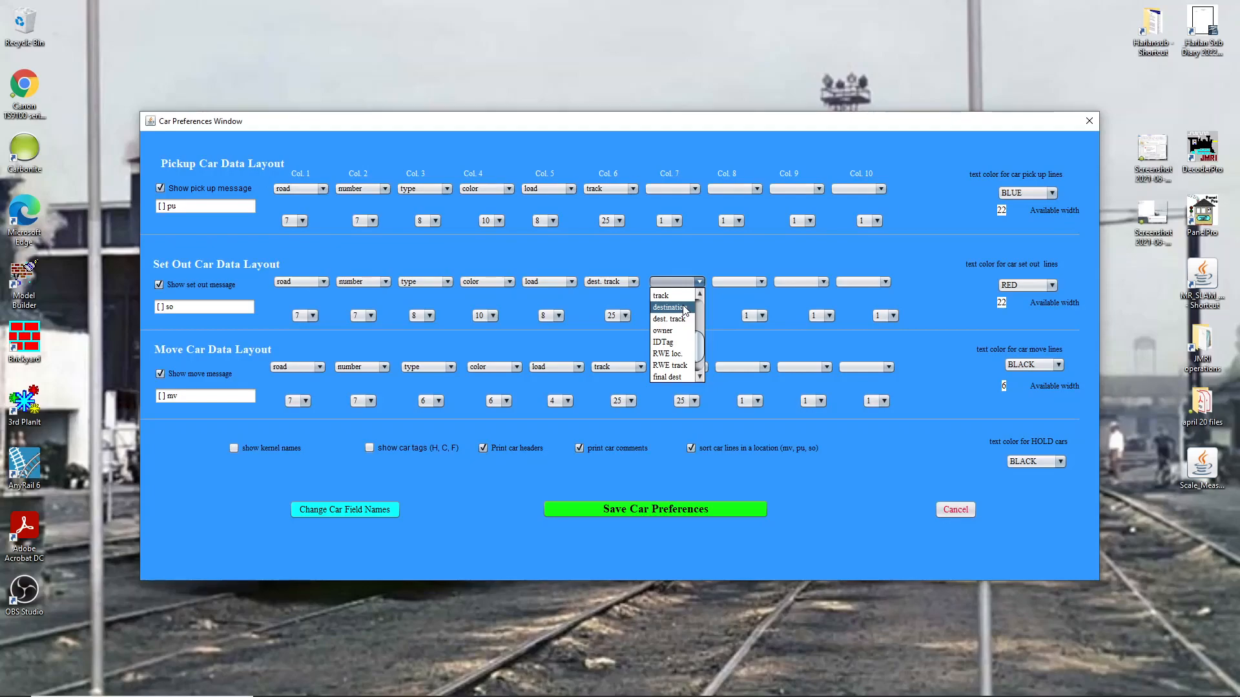
{"action": "scroll", "coordinate": [687, 330], "scroll_direction": "up", "scroll_amount": 3}
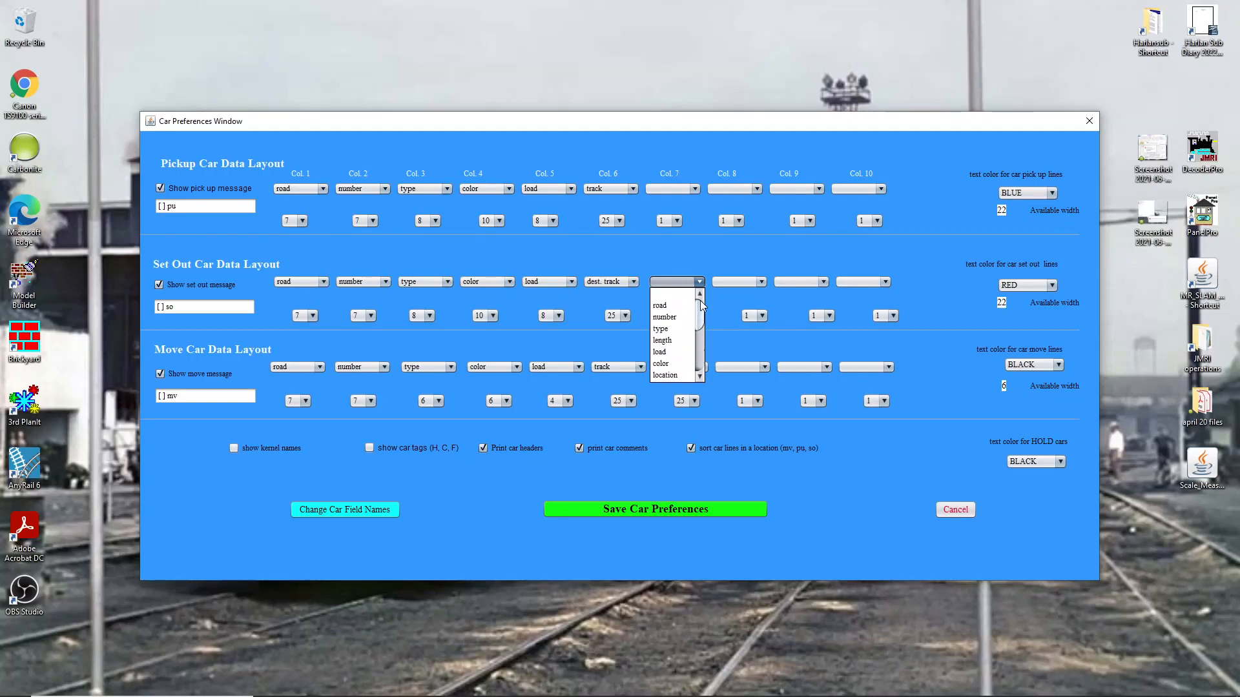
{"action": "left_click", "coordinate": [689, 296]}
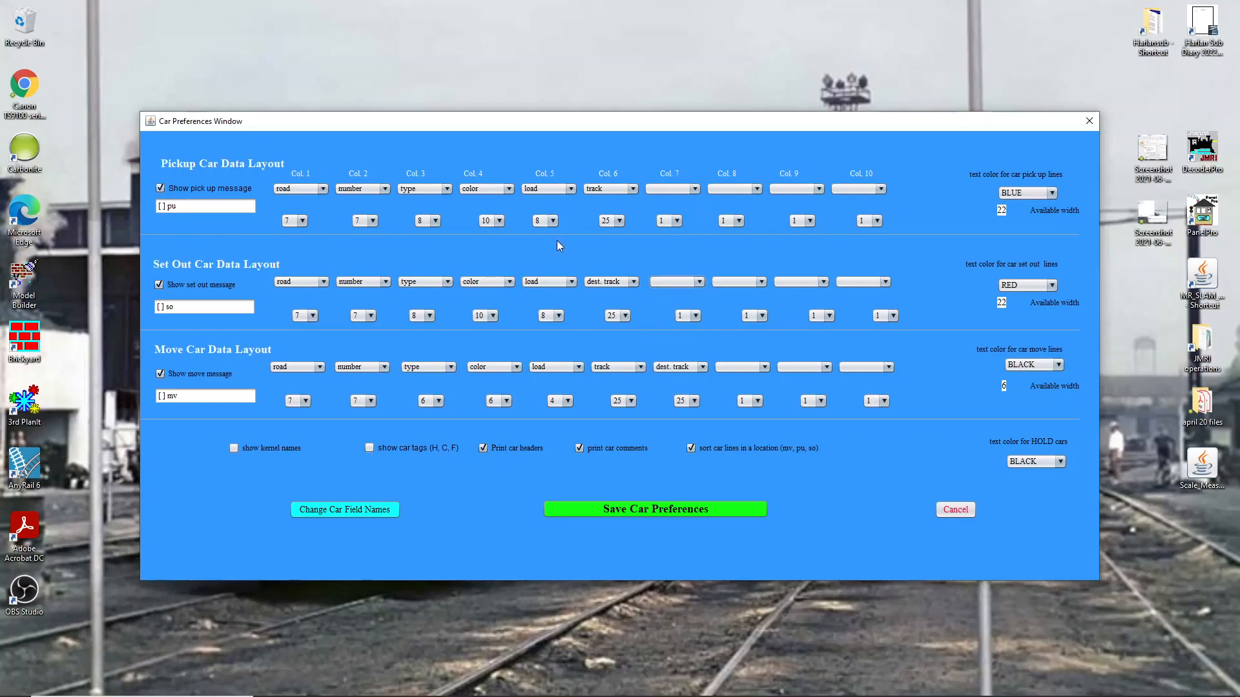
Change the user's field name destination back to dest. and save the car field names
{"action": "left_click", "coordinate": [385, 509]}
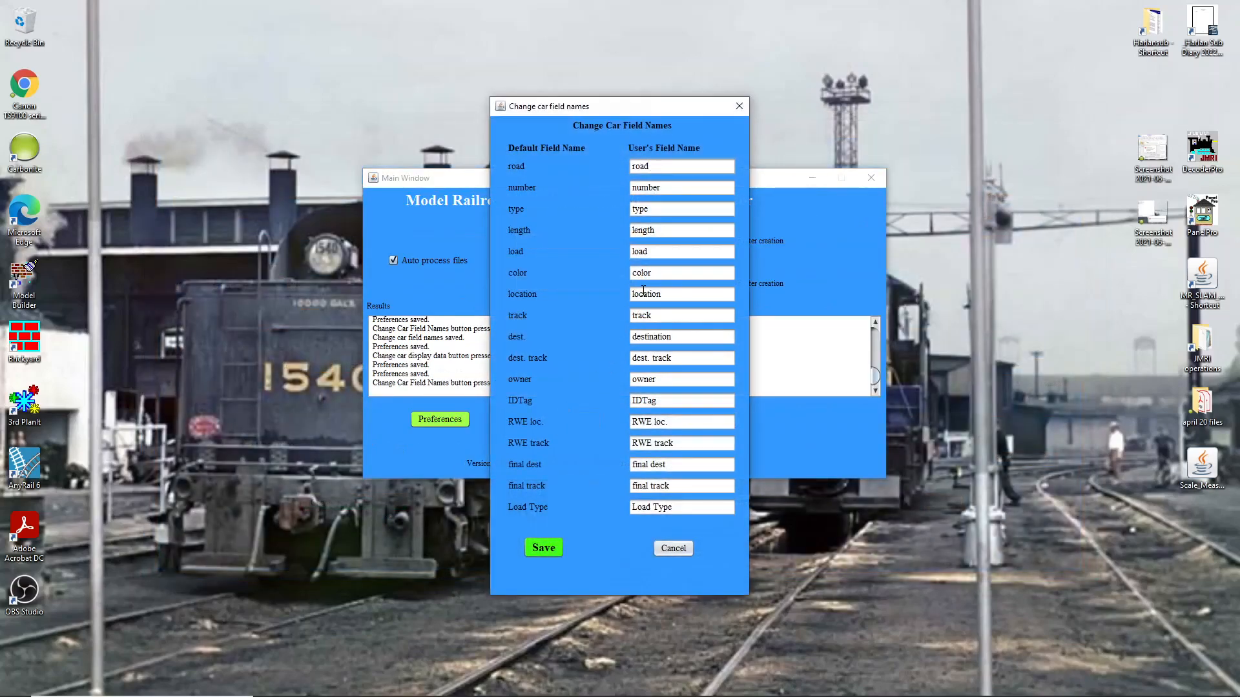
{"action": "left_click_drag", "start_coordinate": [672, 336], "coordinate": [648, 339]}
{"action": "type", "text": "."}
{"action": "left_click", "coordinate": [544, 549]}
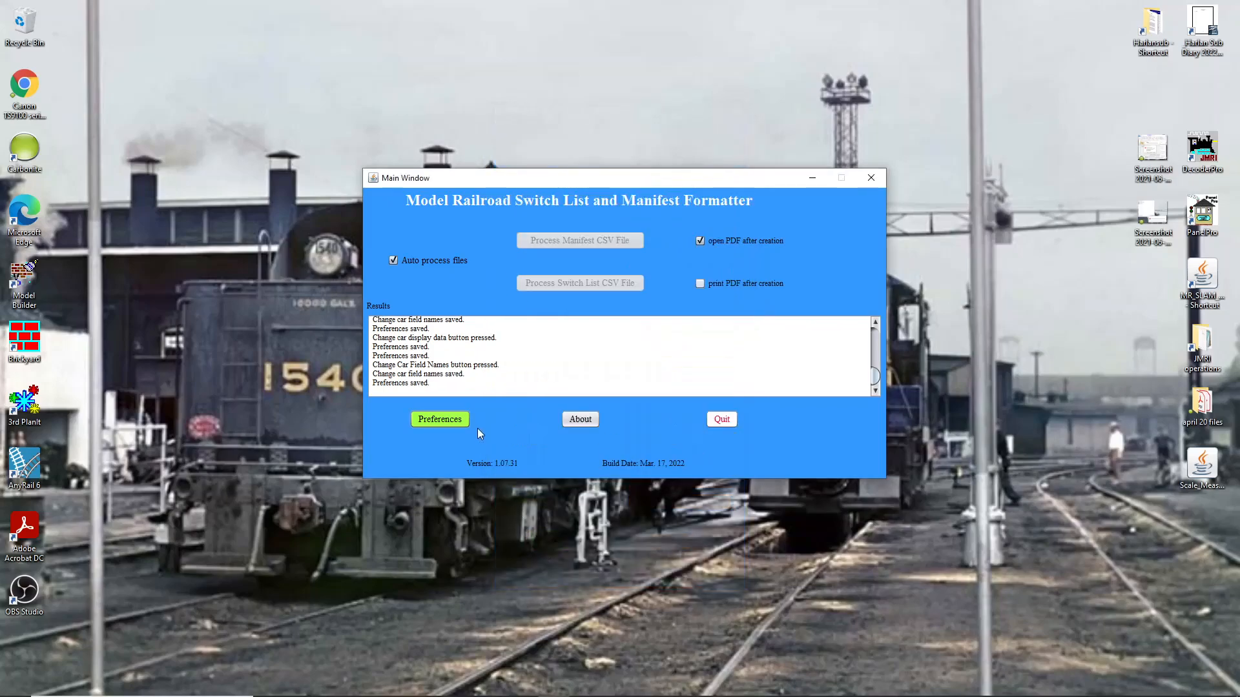
Check the set-out column 7 choices for the restored dest. name, leave the column blank, and save the car preferences
{"action": "left_click", "coordinate": [450, 419]}
{"action": "left_click", "coordinate": [874, 301]}
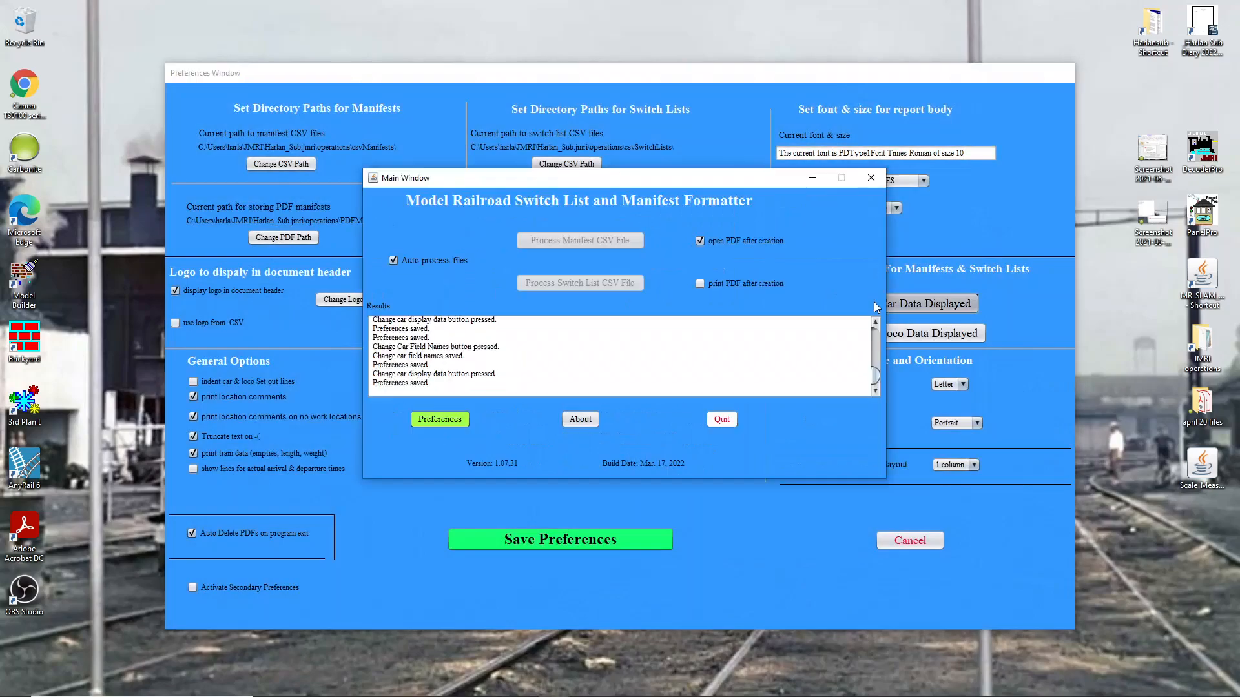
{"action": "left_click", "coordinate": [699, 282]}
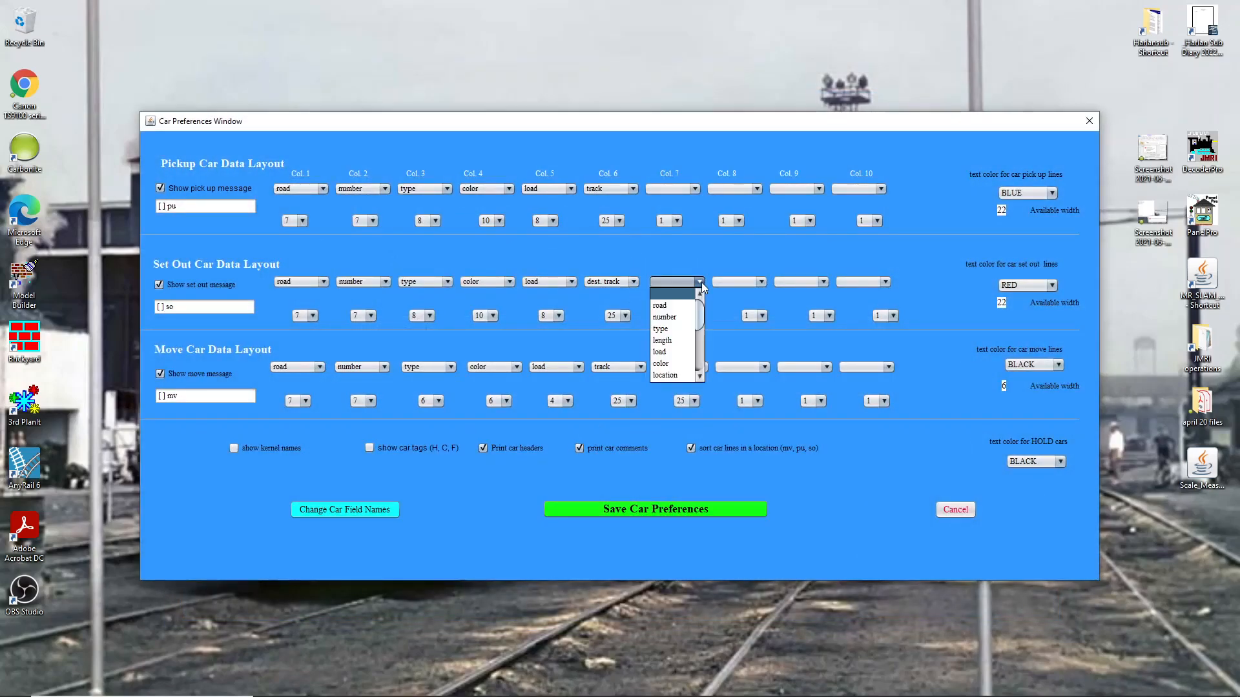
{"action": "left_click_drag", "start_coordinate": [701, 317], "coordinate": [699, 352]}
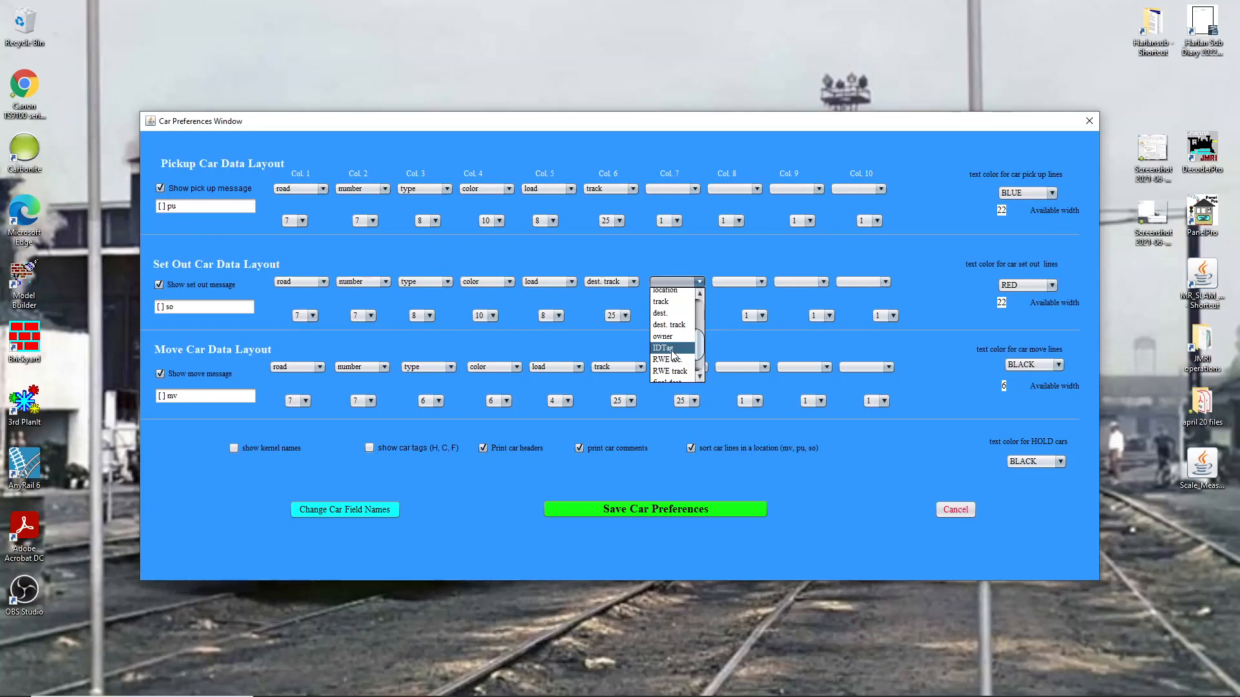
{"action": "left_click", "coordinate": [741, 334]}
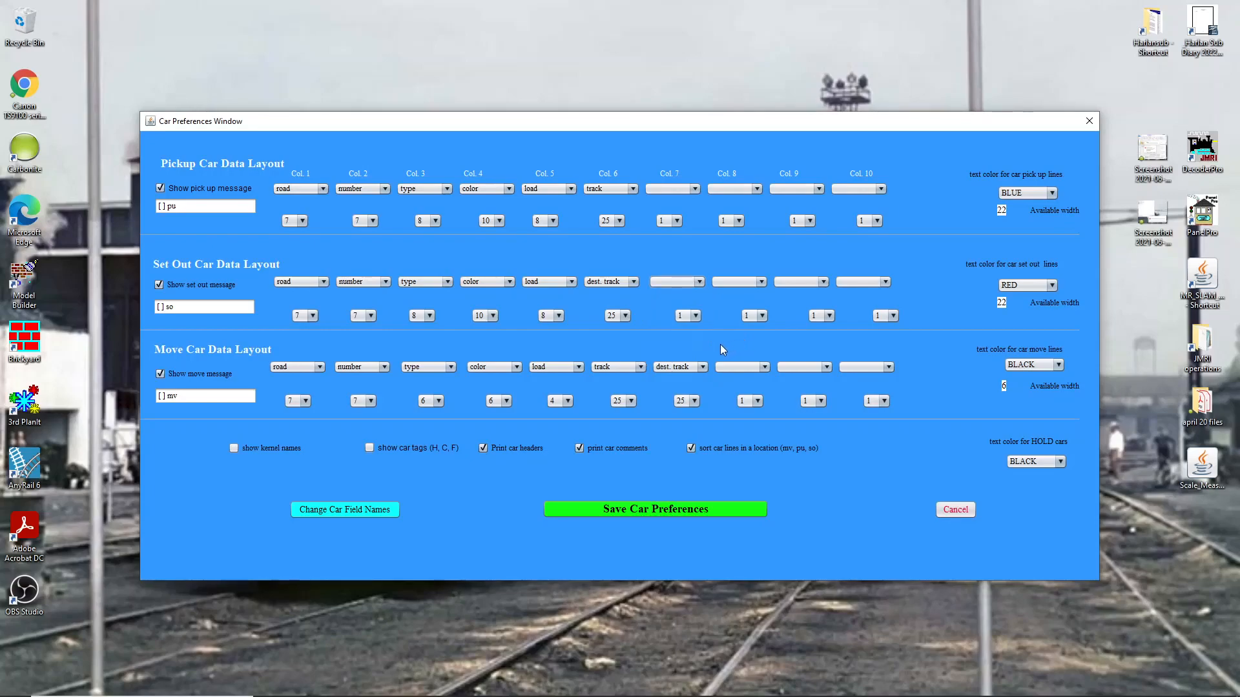
{"action": "left_click", "coordinate": [650, 509]}
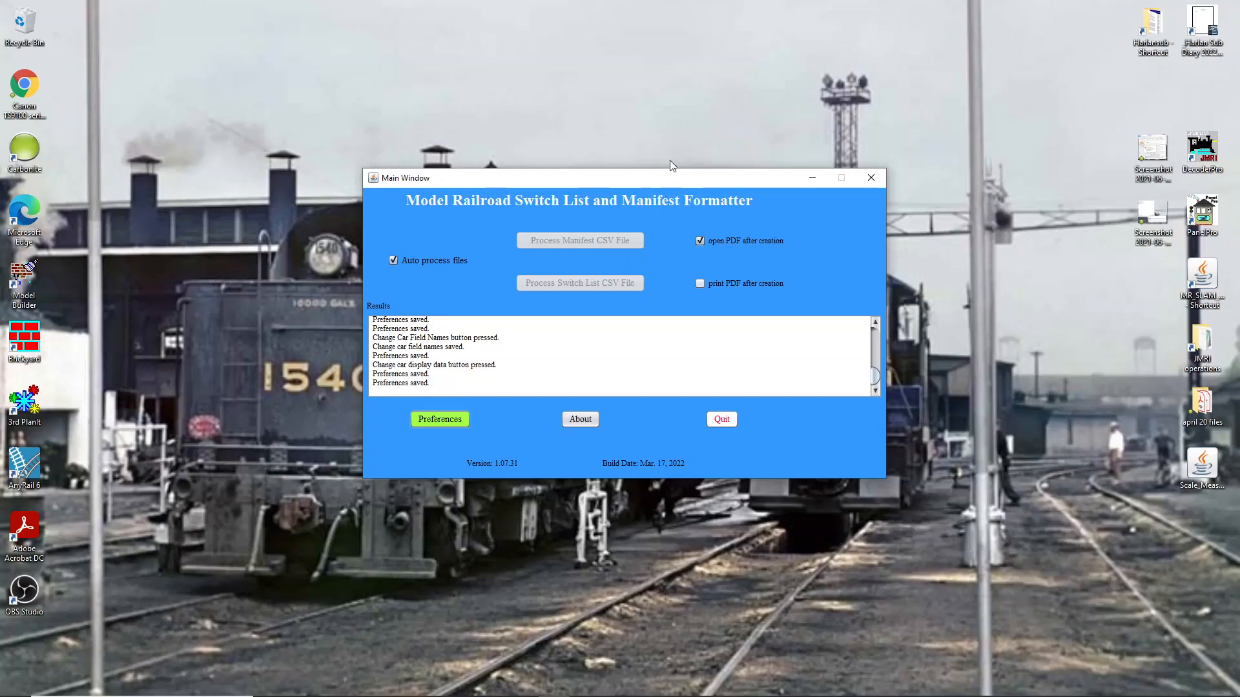
Switch to PanelPro's Trains window and build train 101, the Corbin to Loyall Freight
{"action": "left_click_drag", "start_coordinate": [670, 178], "coordinate": [696, 253]}
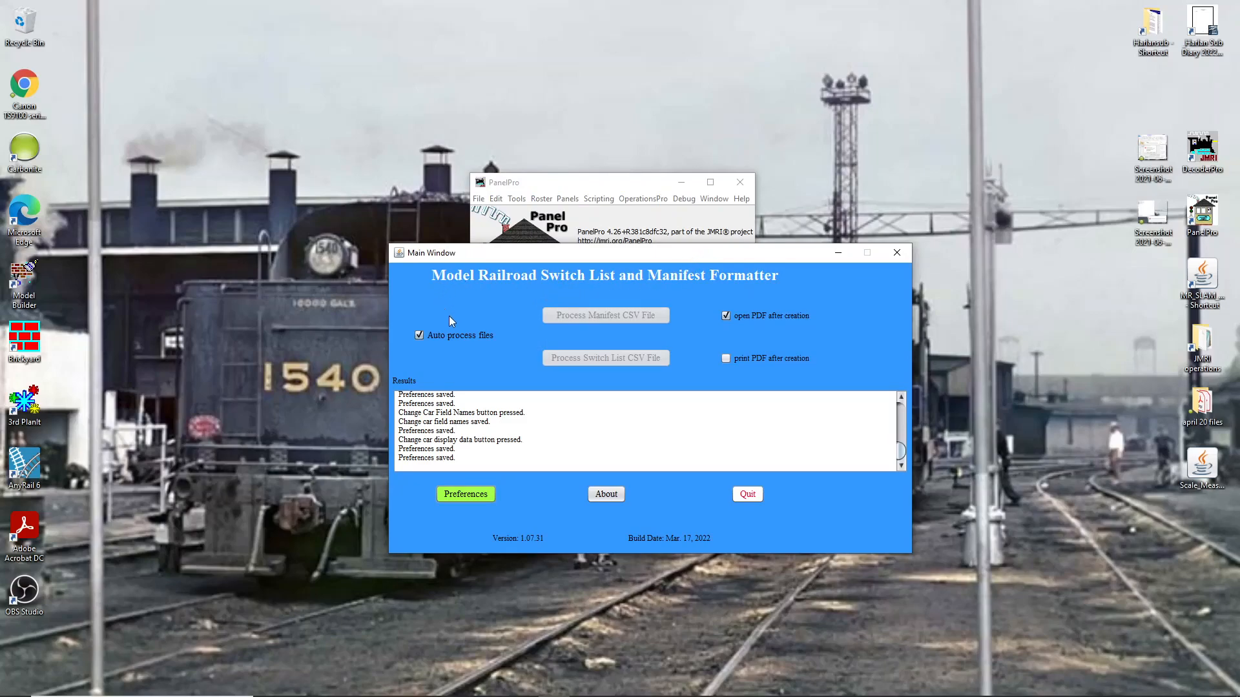
{"action": "left_click", "coordinate": [654, 183]}
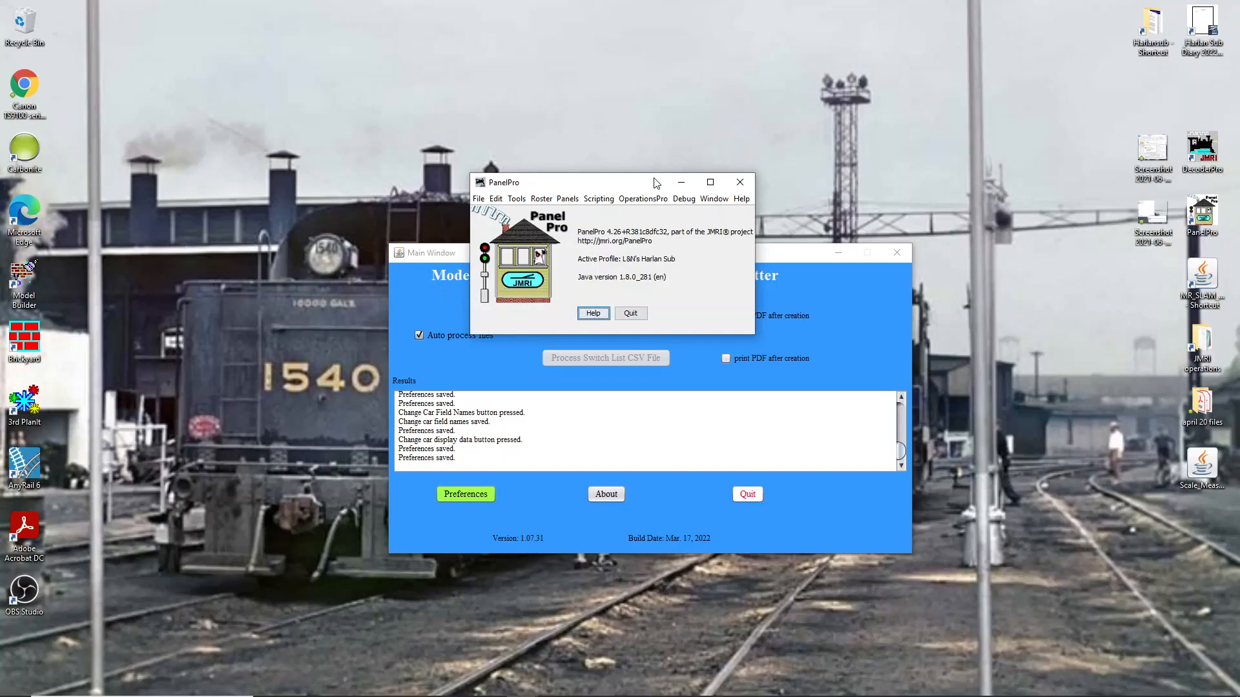
{"action": "mouse_move", "coordinate": [529, 688]}
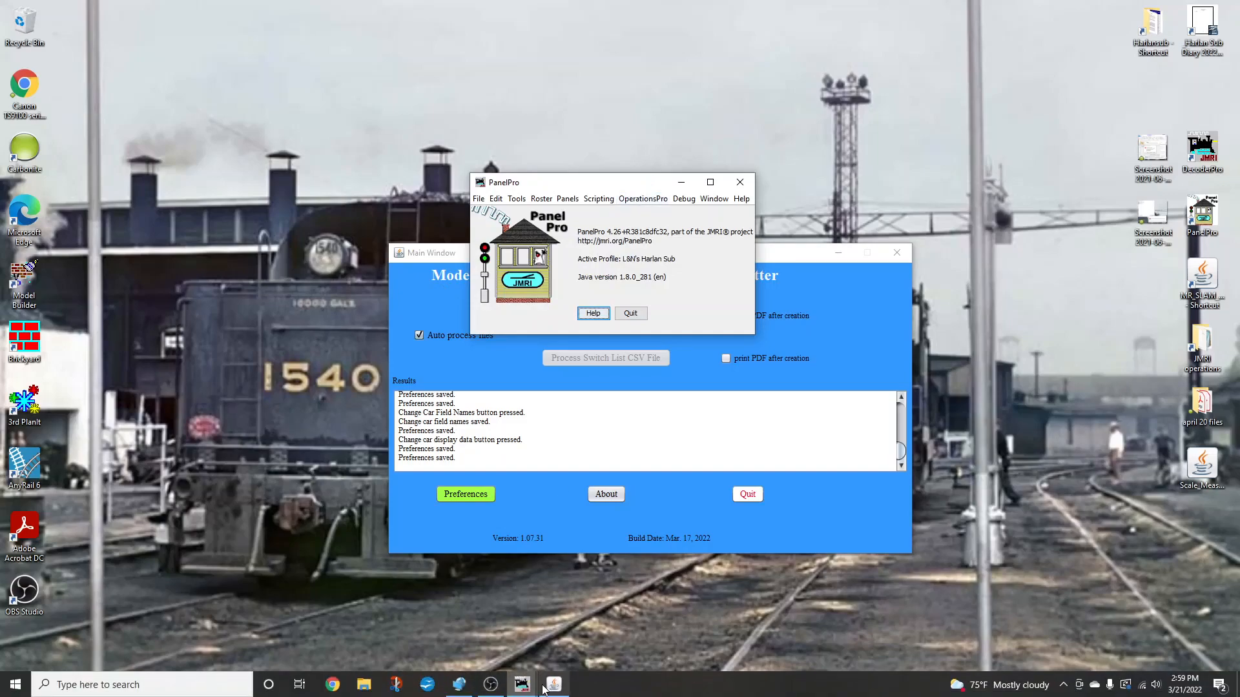
{"action": "left_click", "coordinate": [577, 620]}
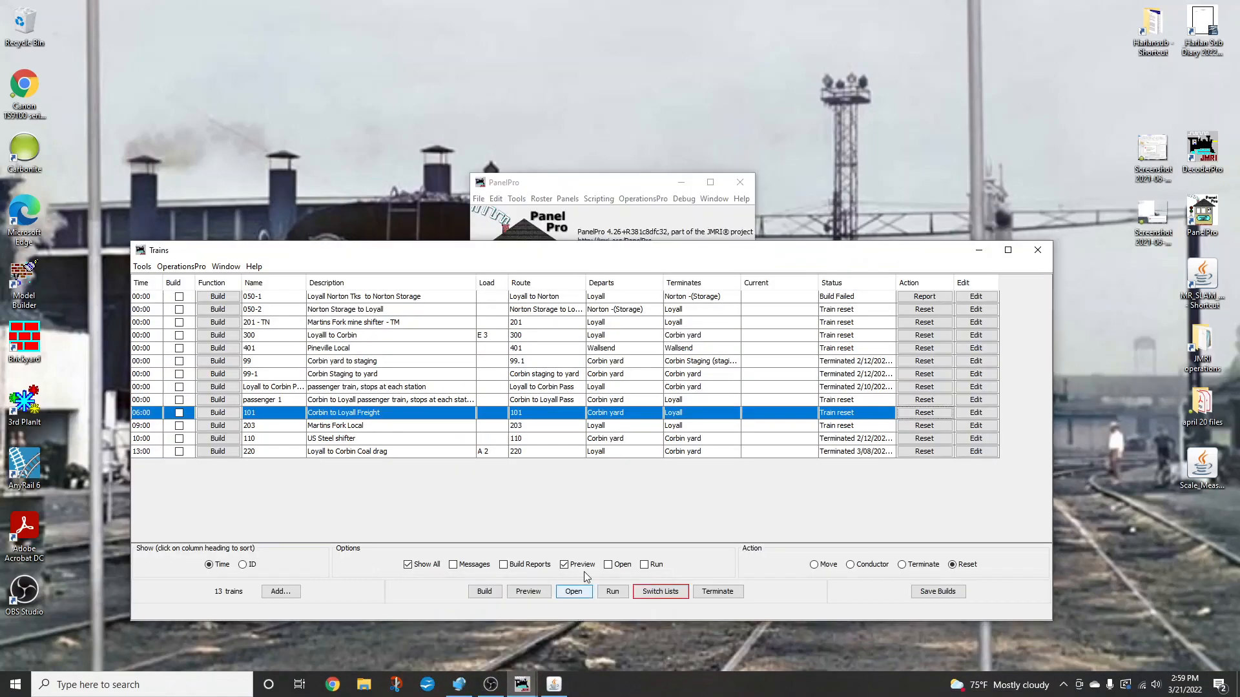
{"action": "left_click_drag", "start_coordinate": [737, 257], "coordinate": [779, 166]}
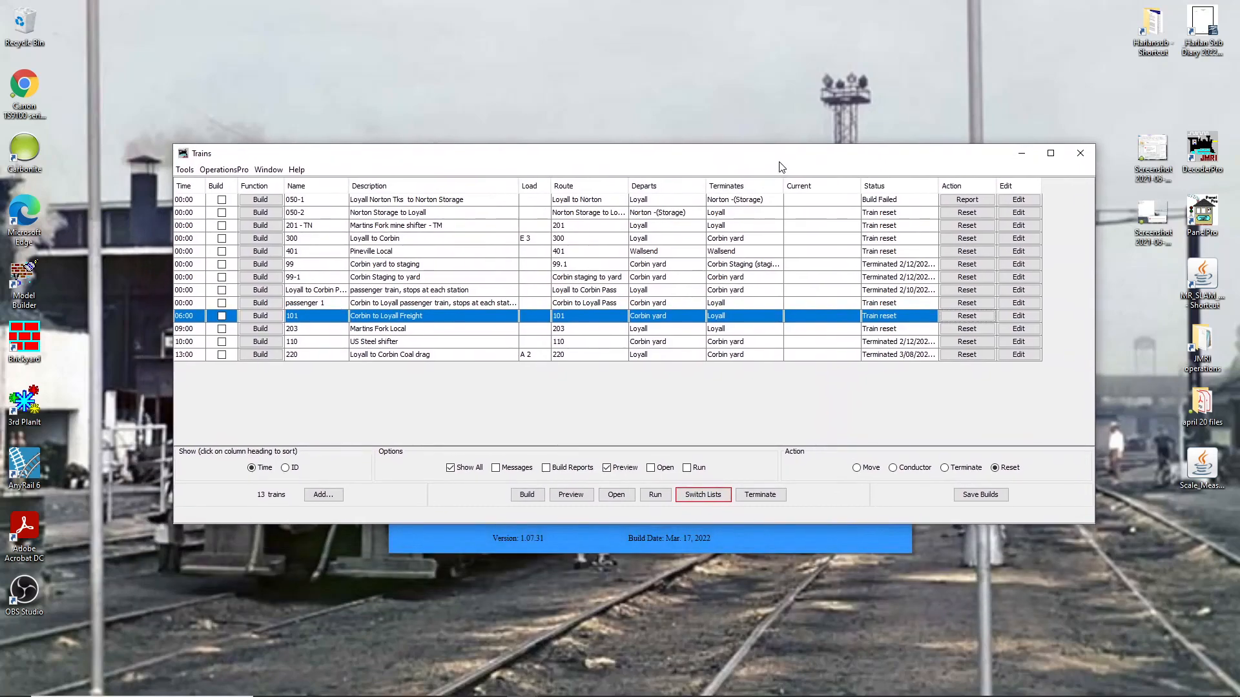
{"action": "left_click", "coordinate": [260, 315]}
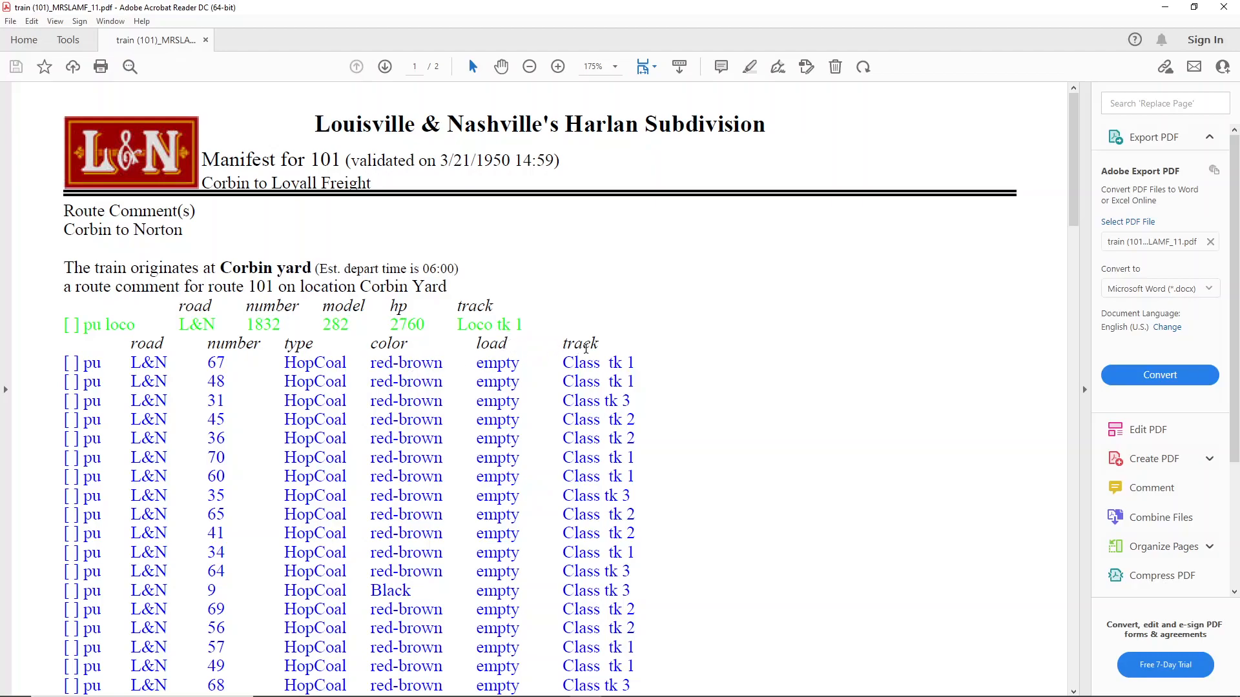
Examine the pickup and set-out car columns in the train 101 manifest PDF, from Corbin yard to Loyall
{"action": "scroll", "coordinate": [596, 373], "scroll_direction": "down", "scroll_amount": 10}
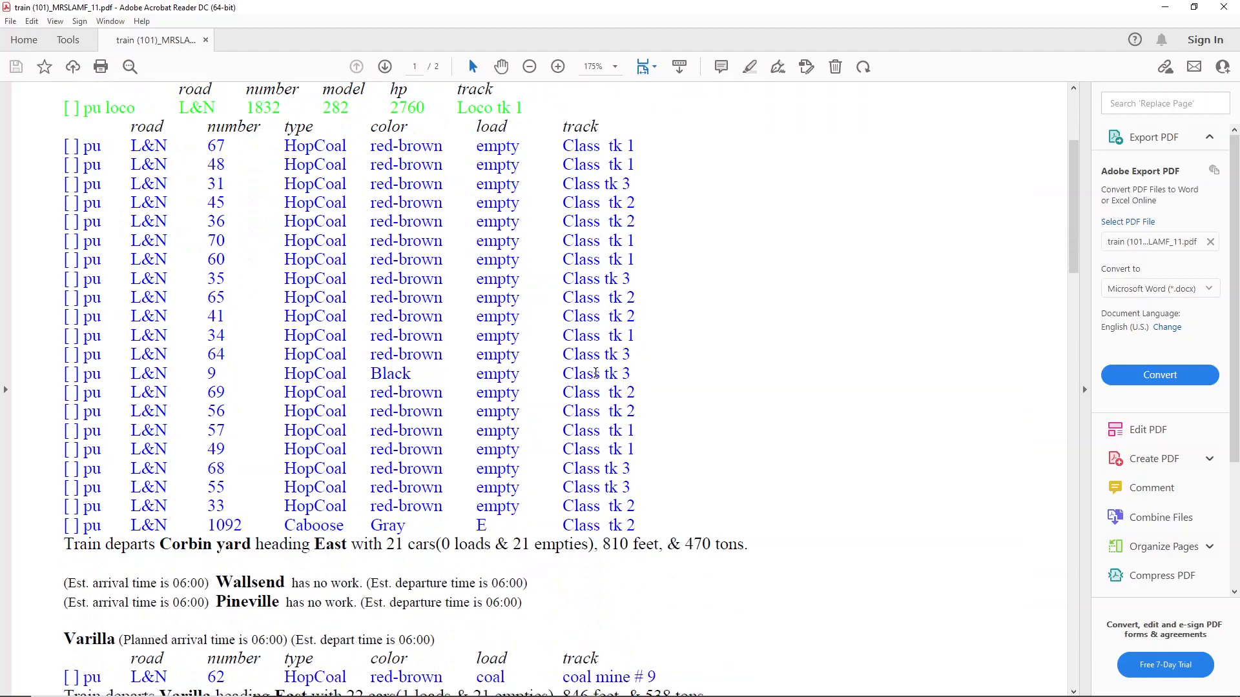
{"action": "scroll", "coordinate": [596, 378], "scroll_direction": "down", "scroll_amount": 3}
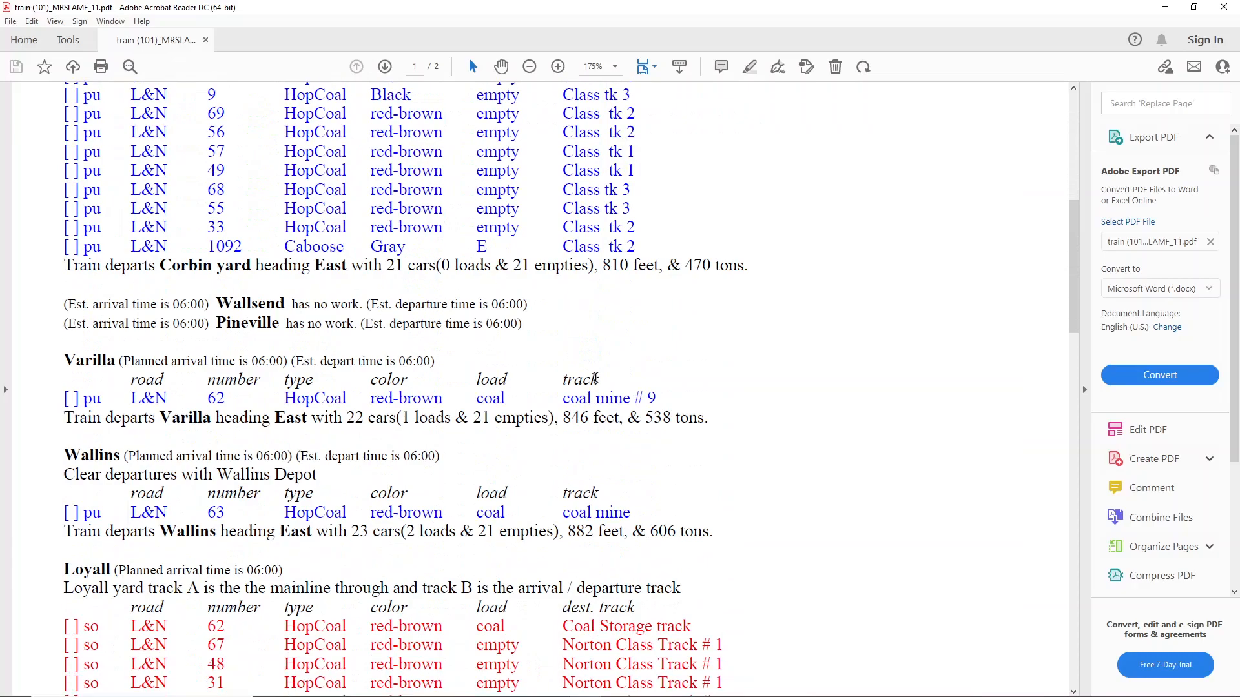
{"action": "scroll", "coordinate": [596, 379], "scroll_direction": "down", "scroll_amount": 2}
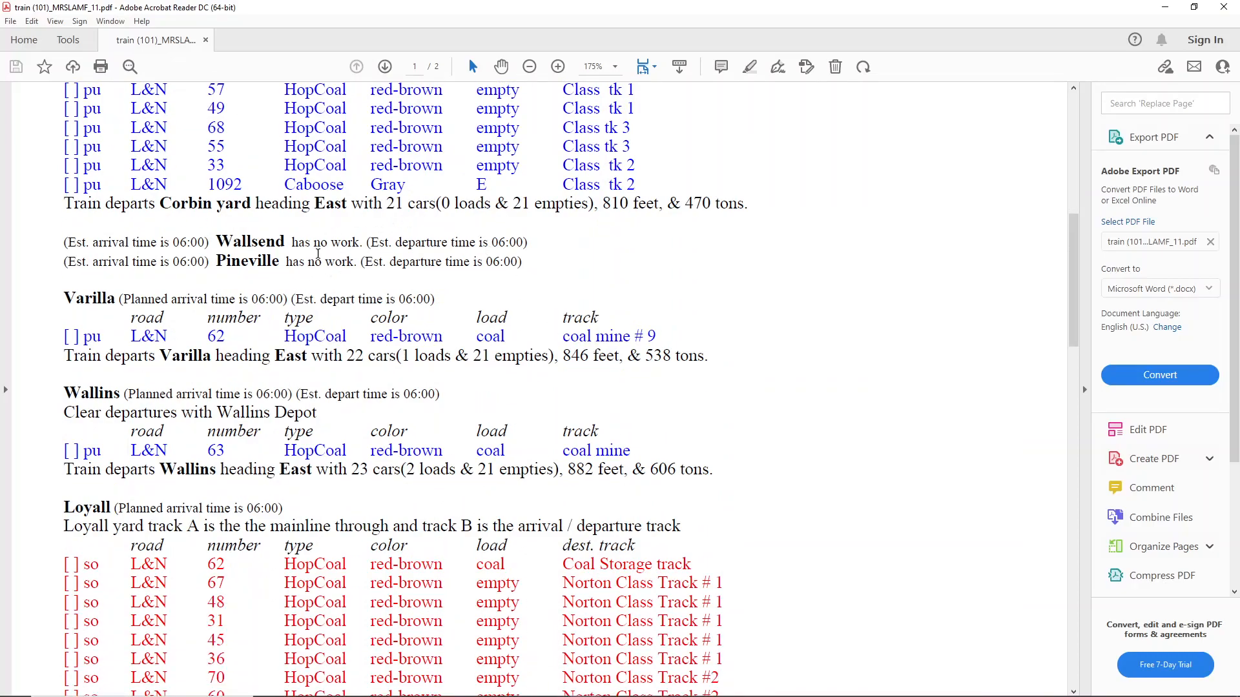
{"action": "scroll", "coordinate": [546, 246], "scroll_direction": "down", "scroll_amount": 2}
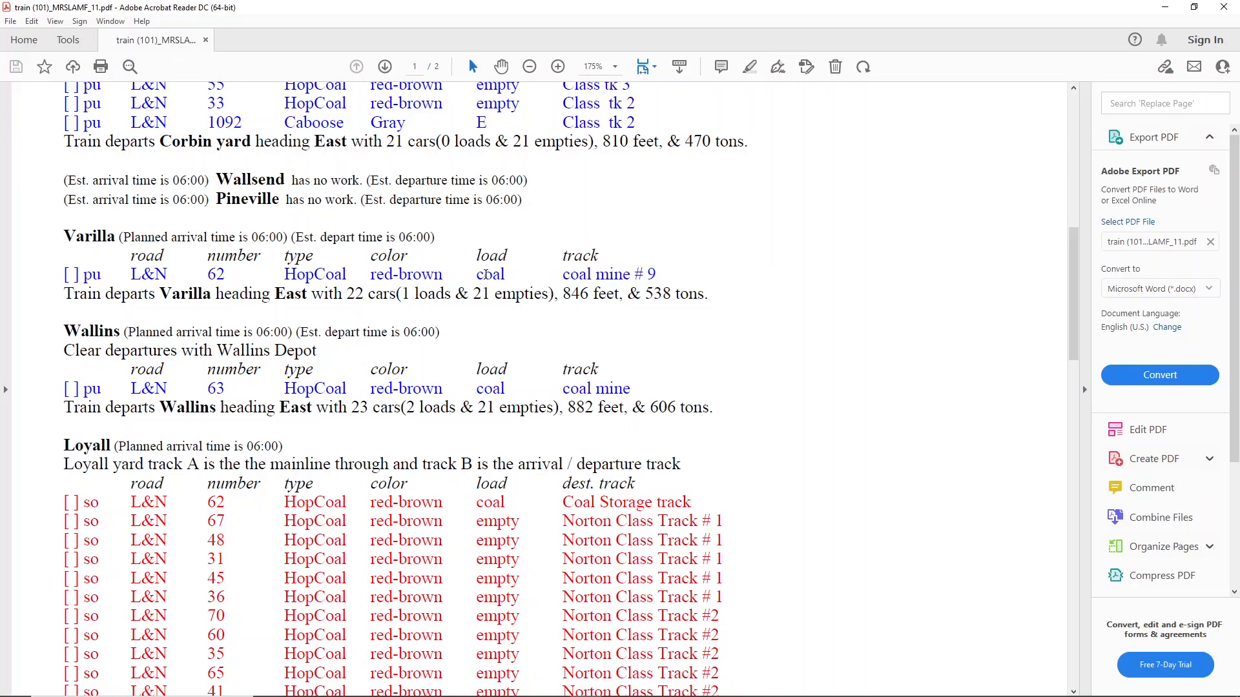
{"action": "scroll", "coordinate": [490, 276], "scroll_direction": "down", "scroll_amount": 2}
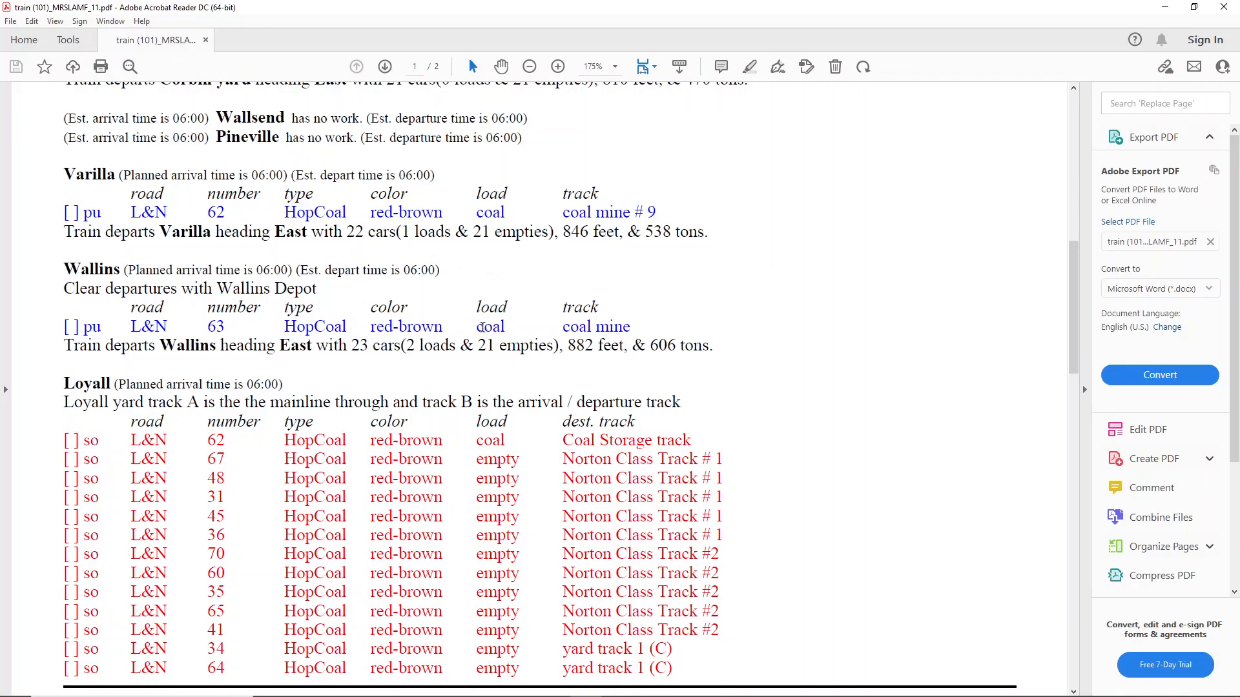
Review the Loyall set-out cars through the end of the manifest, then return to the top of page 1
{"action": "scroll", "coordinate": [548, 317], "scroll_direction": "down", "scroll_amount": 3}
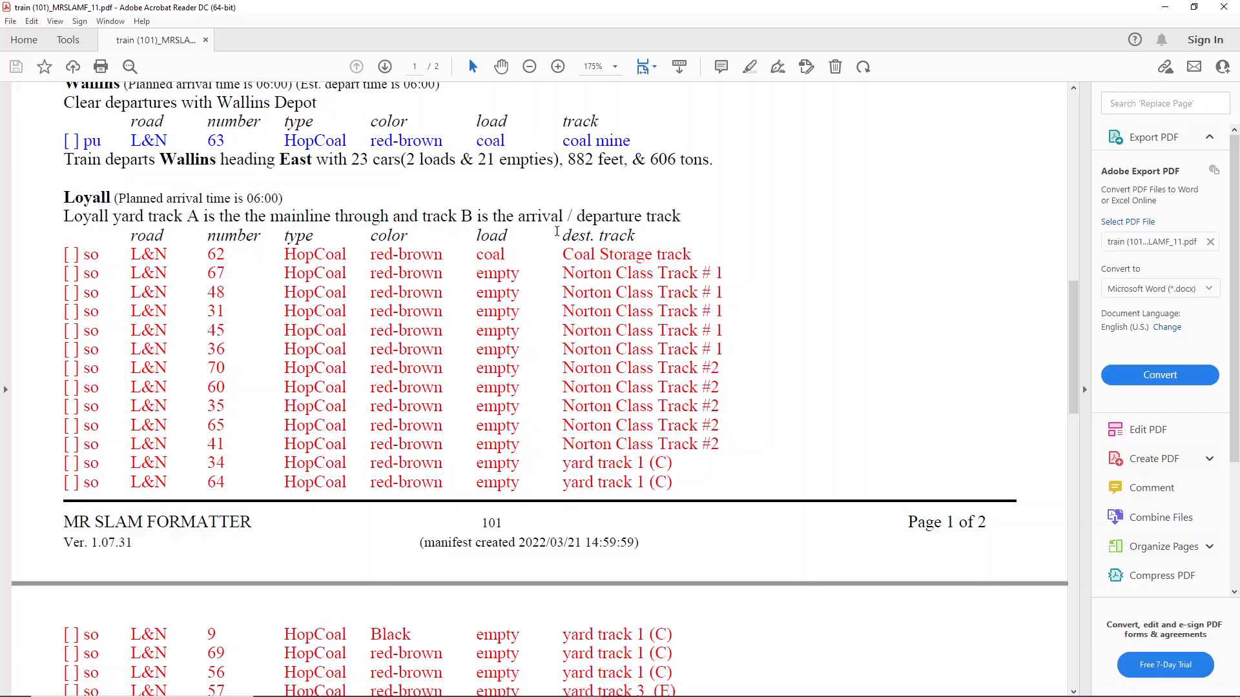
{"action": "scroll", "coordinate": [544, 283], "scroll_direction": "down", "scroll_amount": 1}
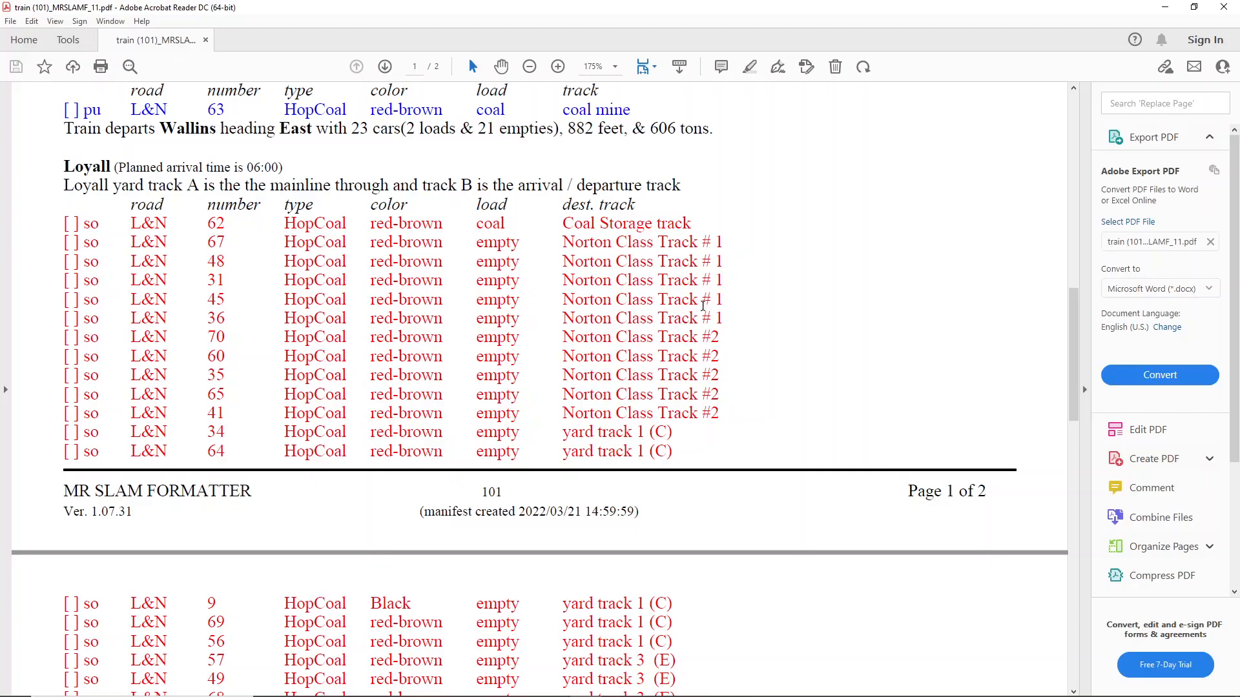
{"action": "scroll", "coordinate": [692, 326], "scroll_direction": "down", "scroll_amount": 5}
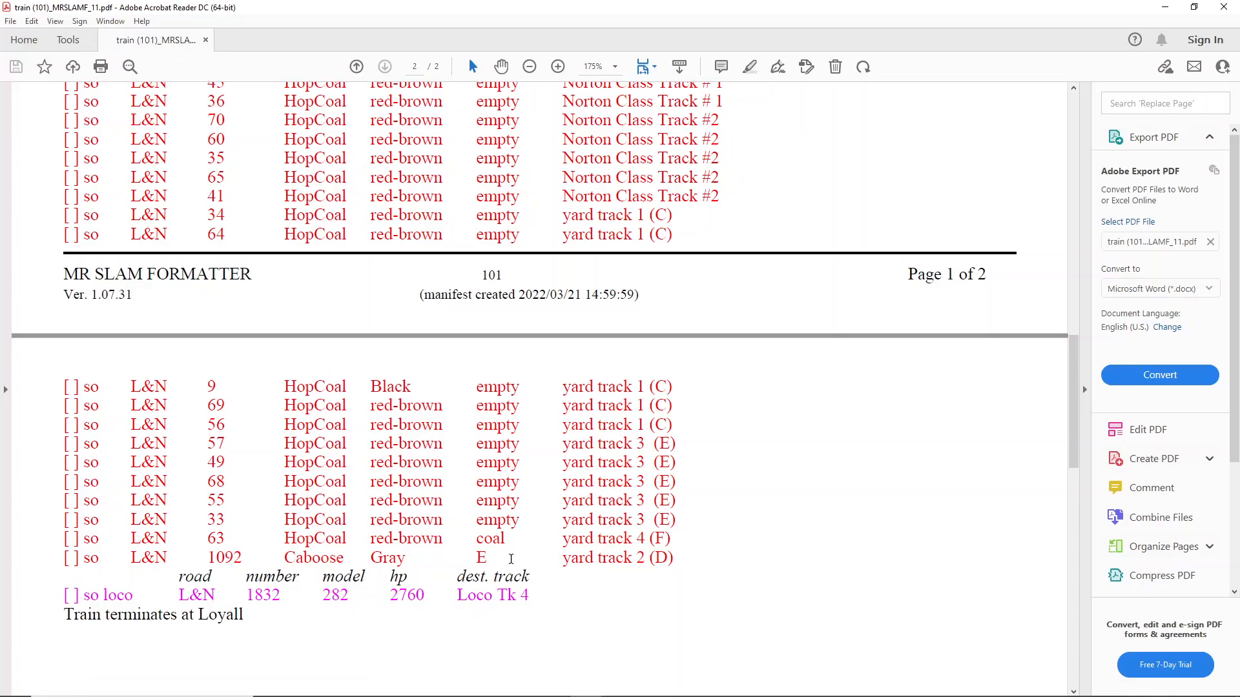
{"action": "scroll", "coordinate": [773, 428], "scroll_direction": "up", "scroll_amount": 18}
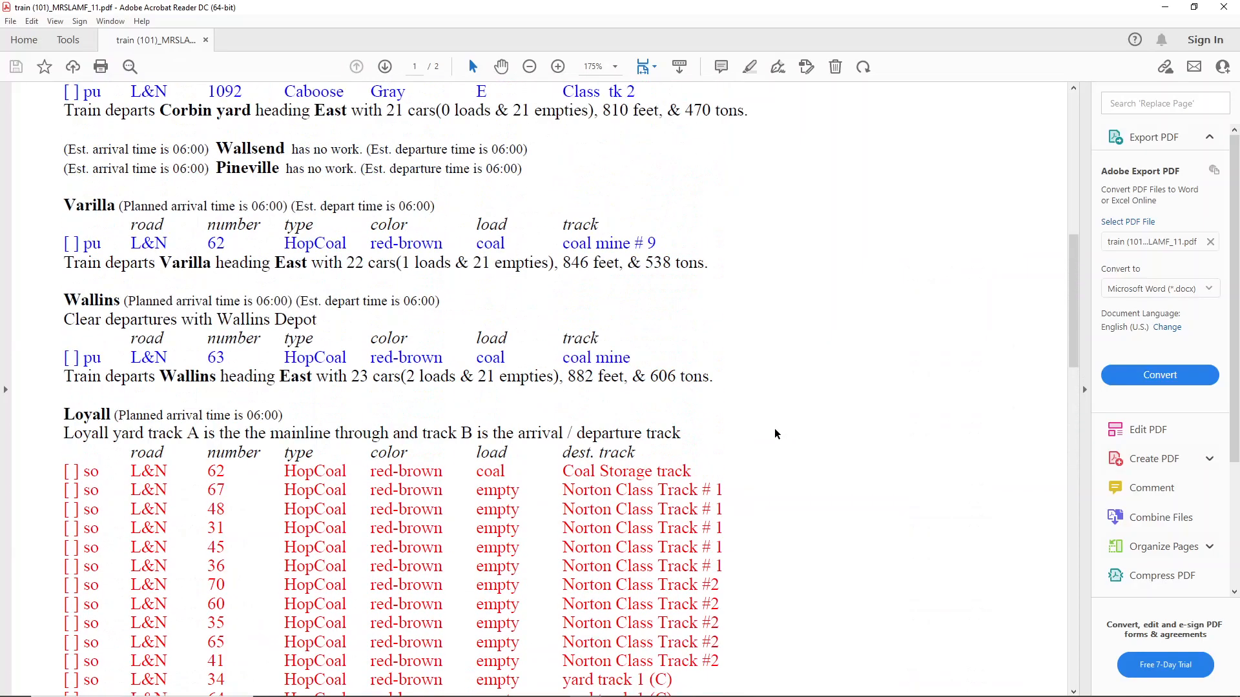
{"action": "scroll", "coordinate": [774, 431], "scroll_direction": "up", "scroll_amount": 5}
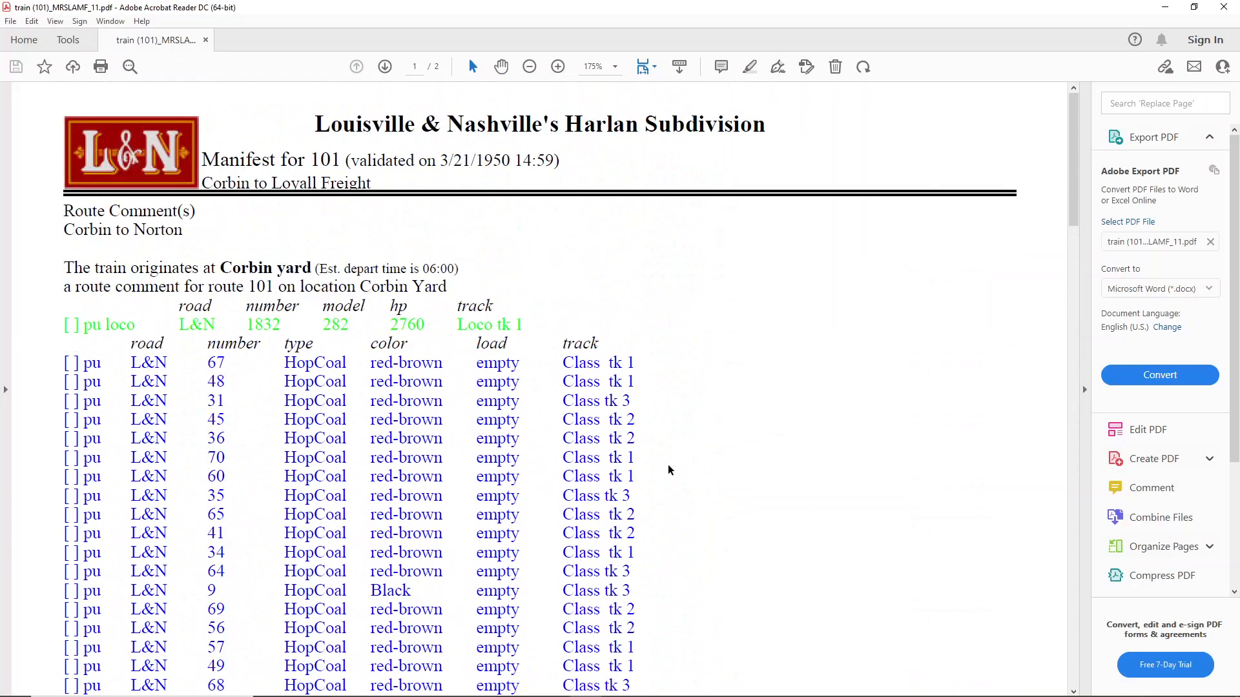
In the formatter's car preferences, turn off the pick up, set out and move messages, and save the car preferences
{"action": "left_click", "coordinate": [555, 687]}
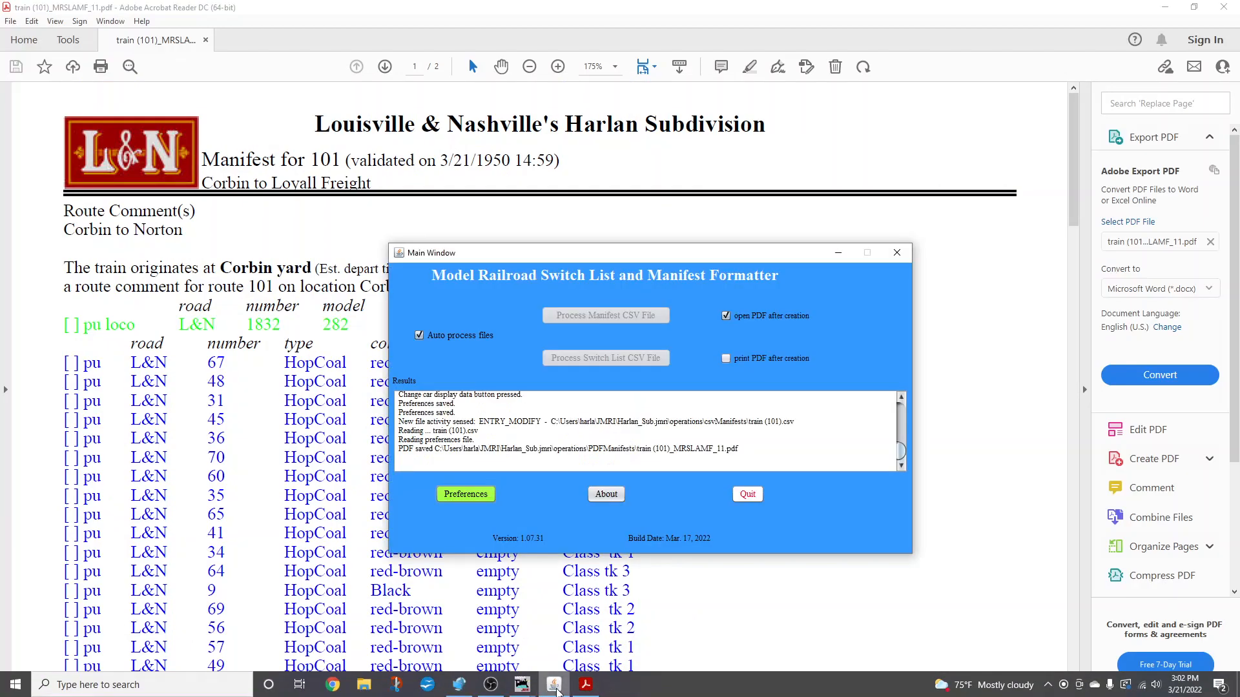
{"action": "left_click", "coordinate": [470, 493]}
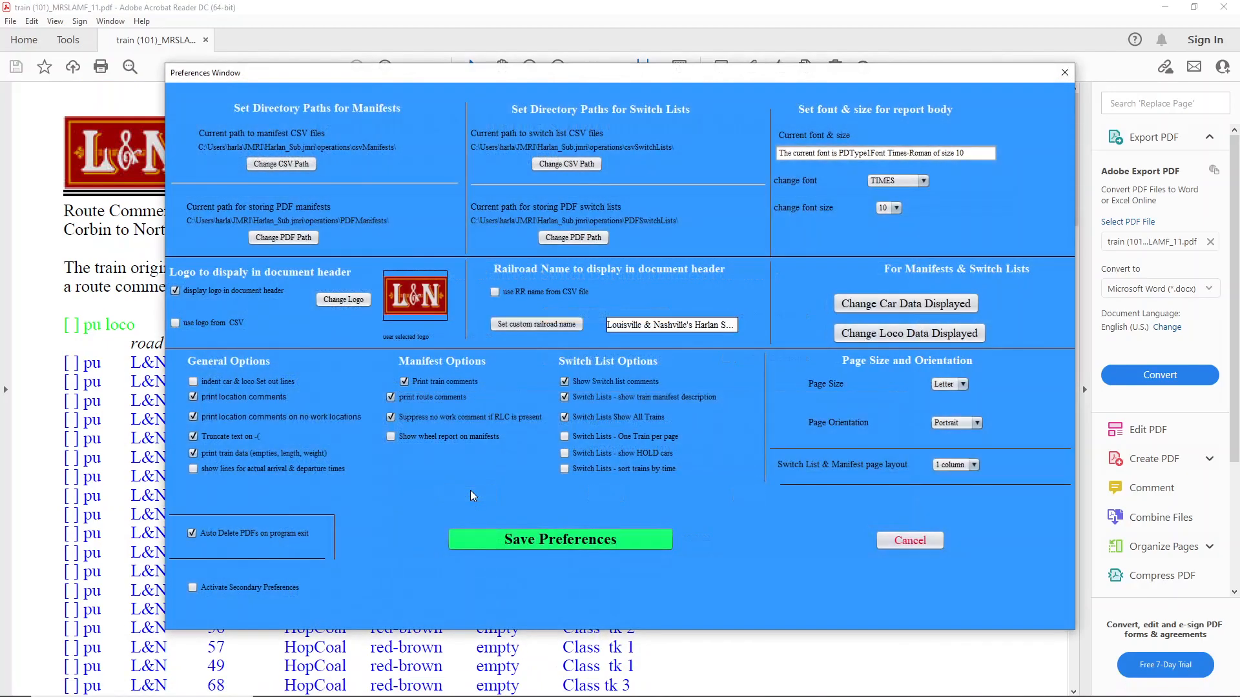
{"action": "left_click", "coordinate": [945, 304]}
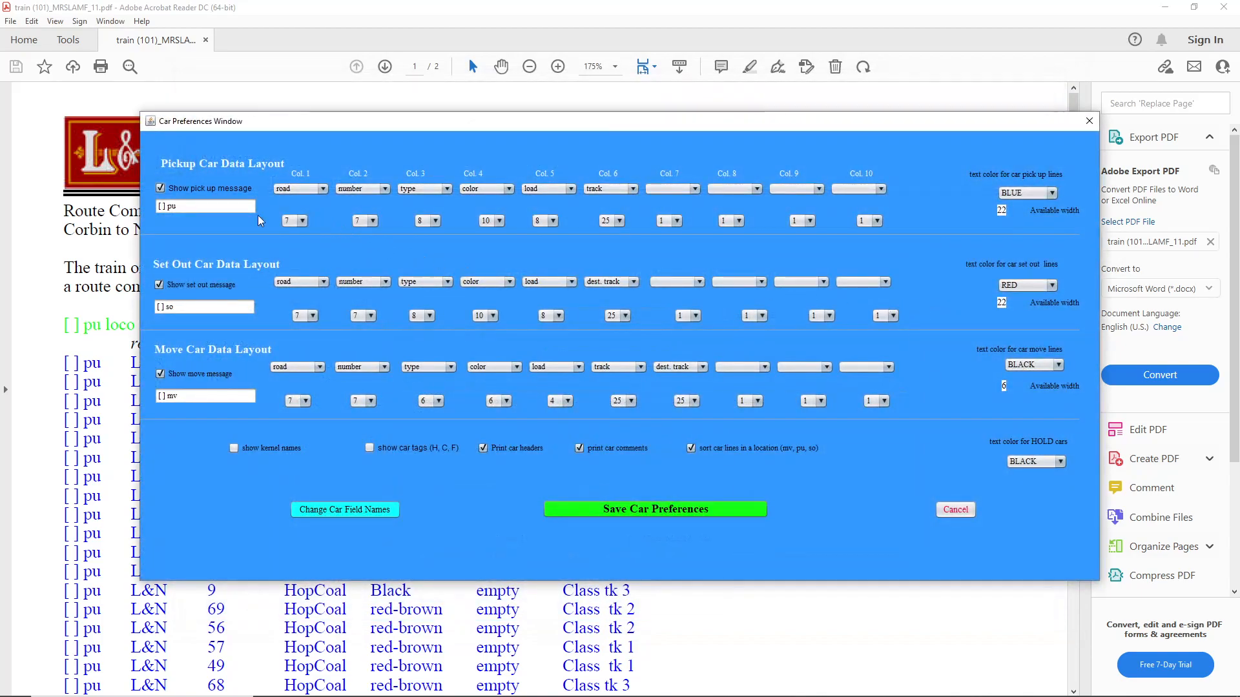
{"action": "left_click", "coordinate": [160, 189]}
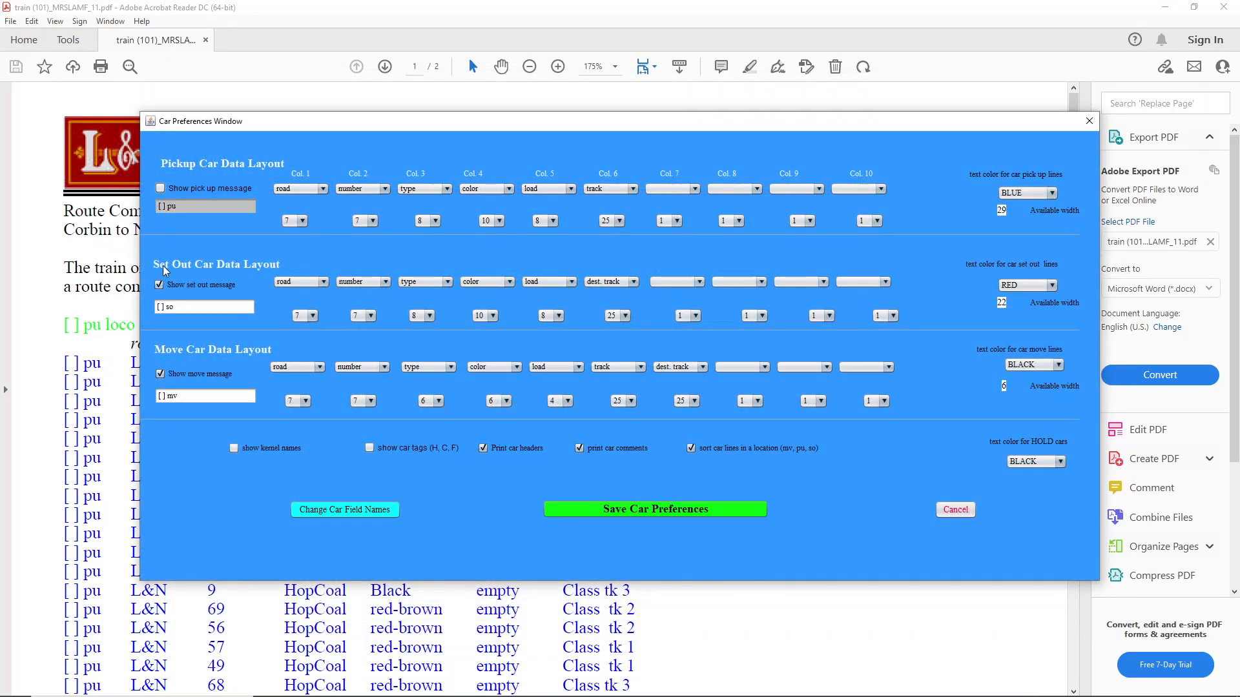
{"action": "left_click", "coordinate": [160, 285]}
{"action": "left_click", "coordinate": [160, 373]}
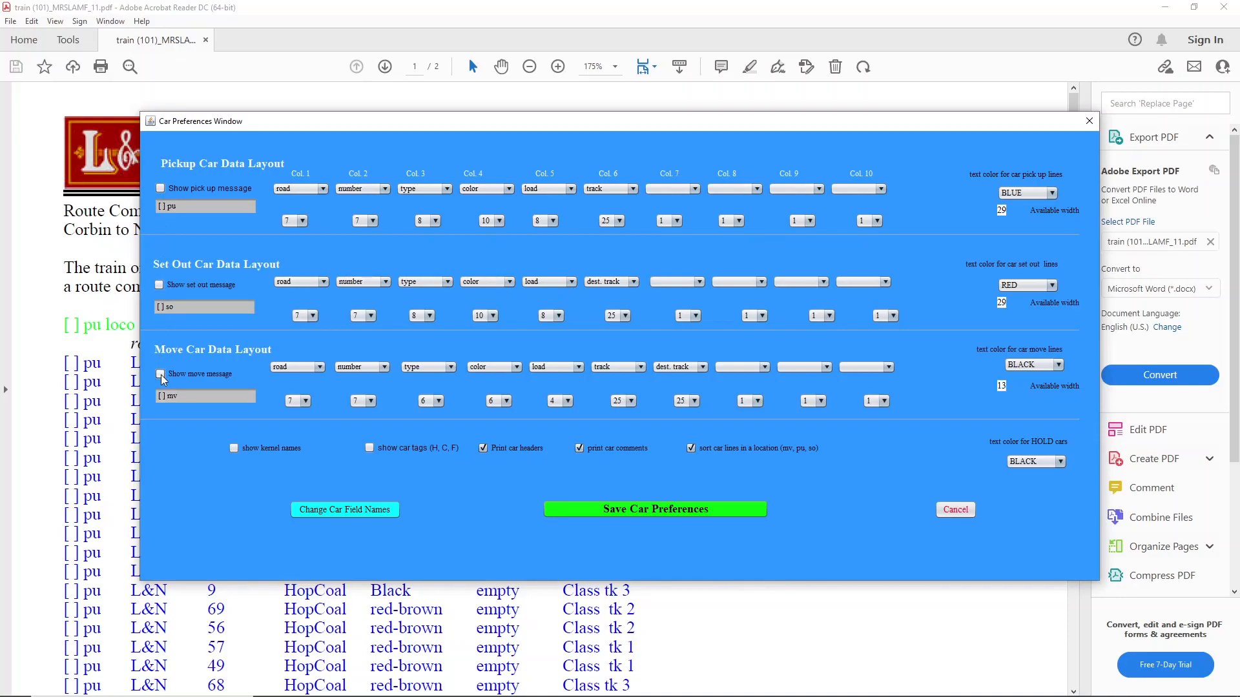
{"action": "left_click", "coordinate": [653, 513]}
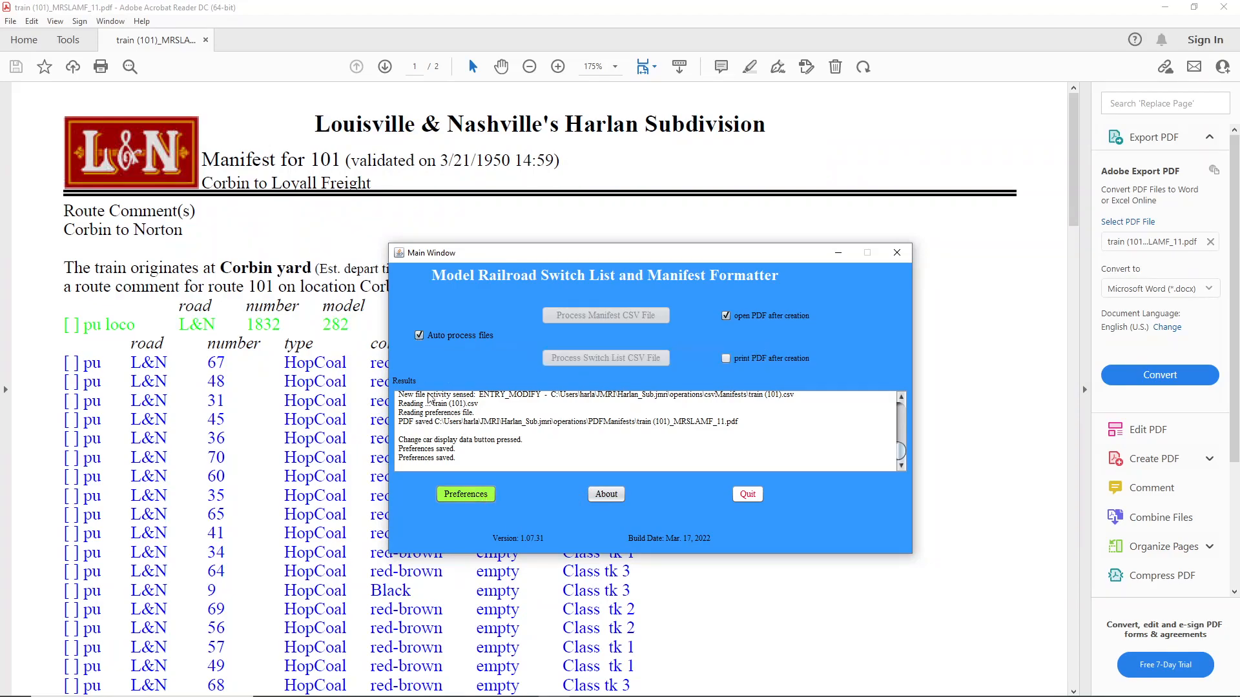
Switch to PanelPro's Trains window and regenerate the manifest for train 101, the Corbin to Loyall Freight
{"action": "mouse_move", "coordinate": [524, 689]}
{"action": "left_click", "coordinate": [574, 648]}
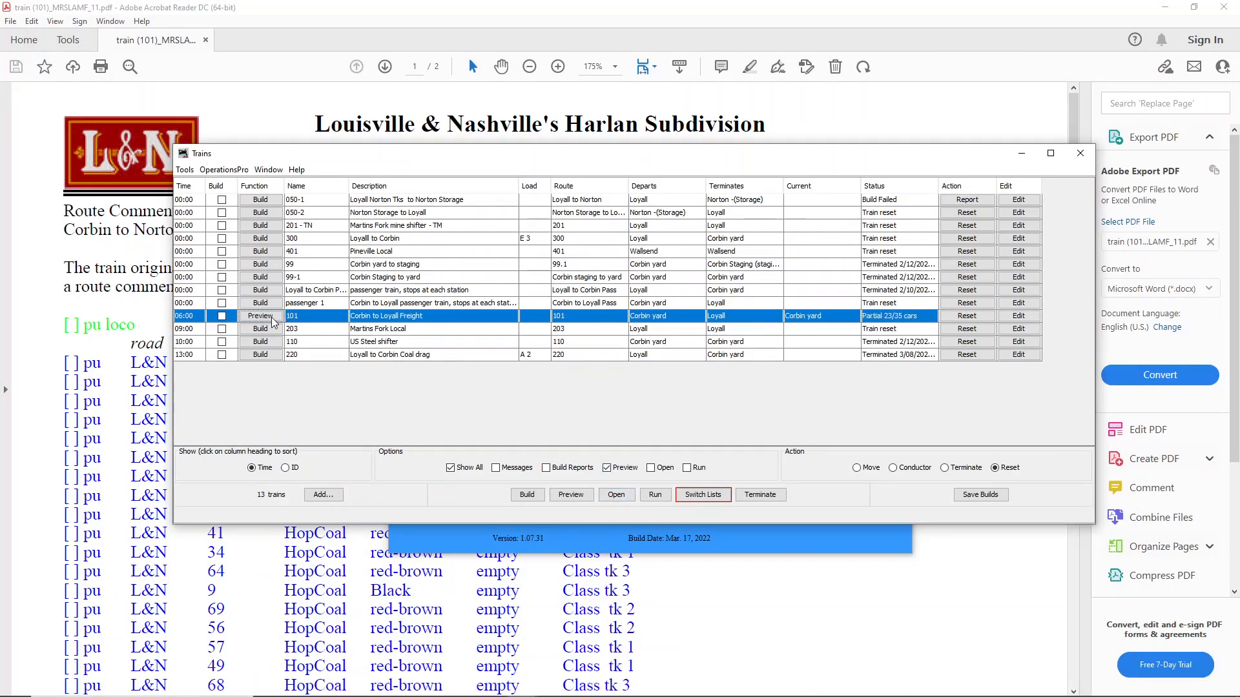
{"action": "left_click", "coordinate": [260, 316]}
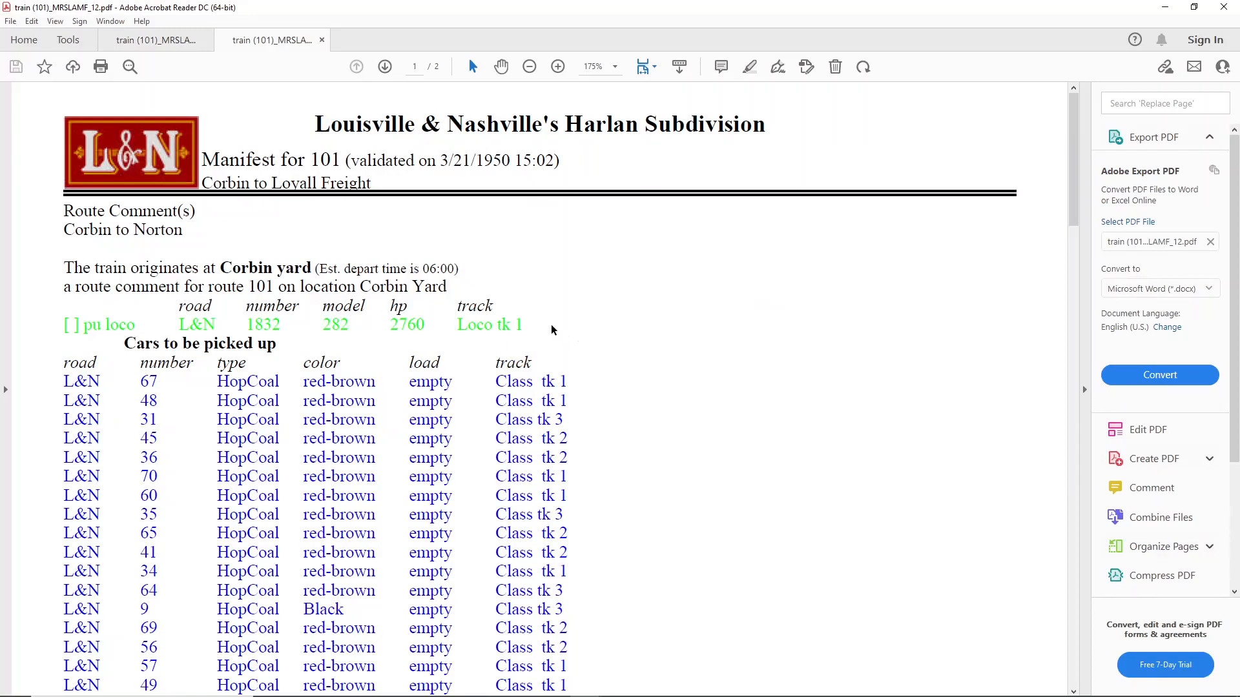
Examine the pickup and set-out headings and car columns in the new train 101 manifest, from Corbin yard to Loyall
{"action": "scroll", "coordinate": [540, 322], "scroll_direction": "down", "scroll_amount": 3}
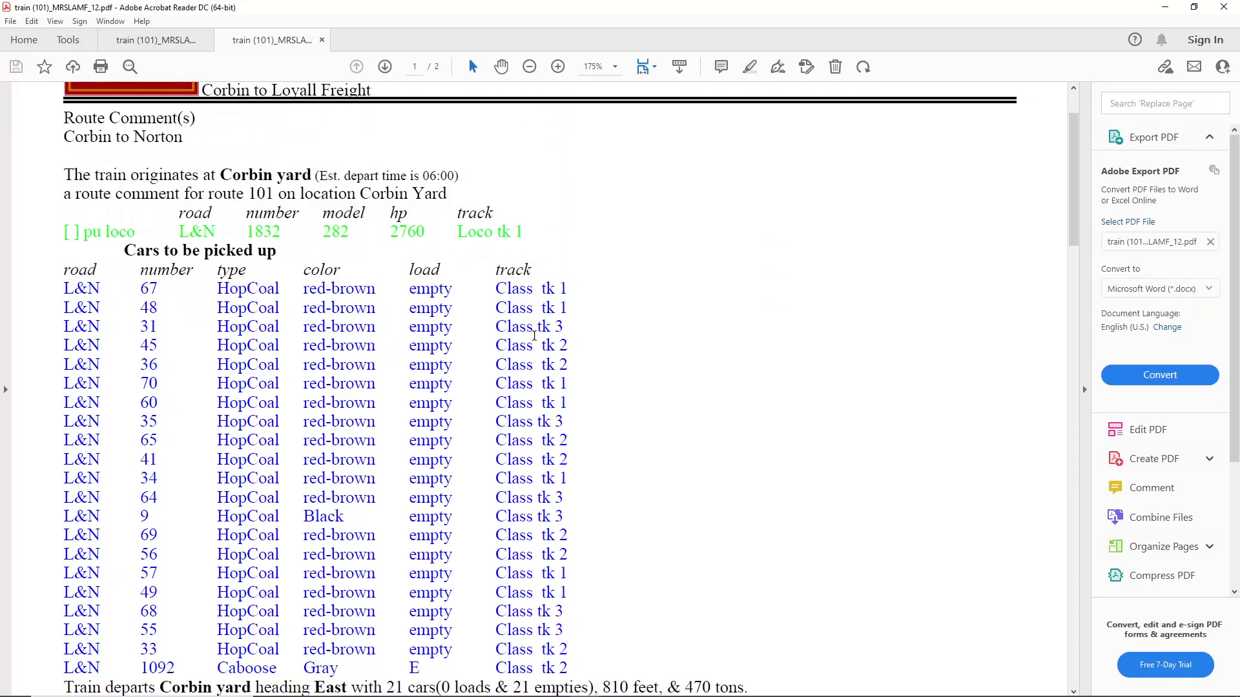
{"action": "scroll", "coordinate": [534, 335], "scroll_direction": "down", "scroll_amount": 1}
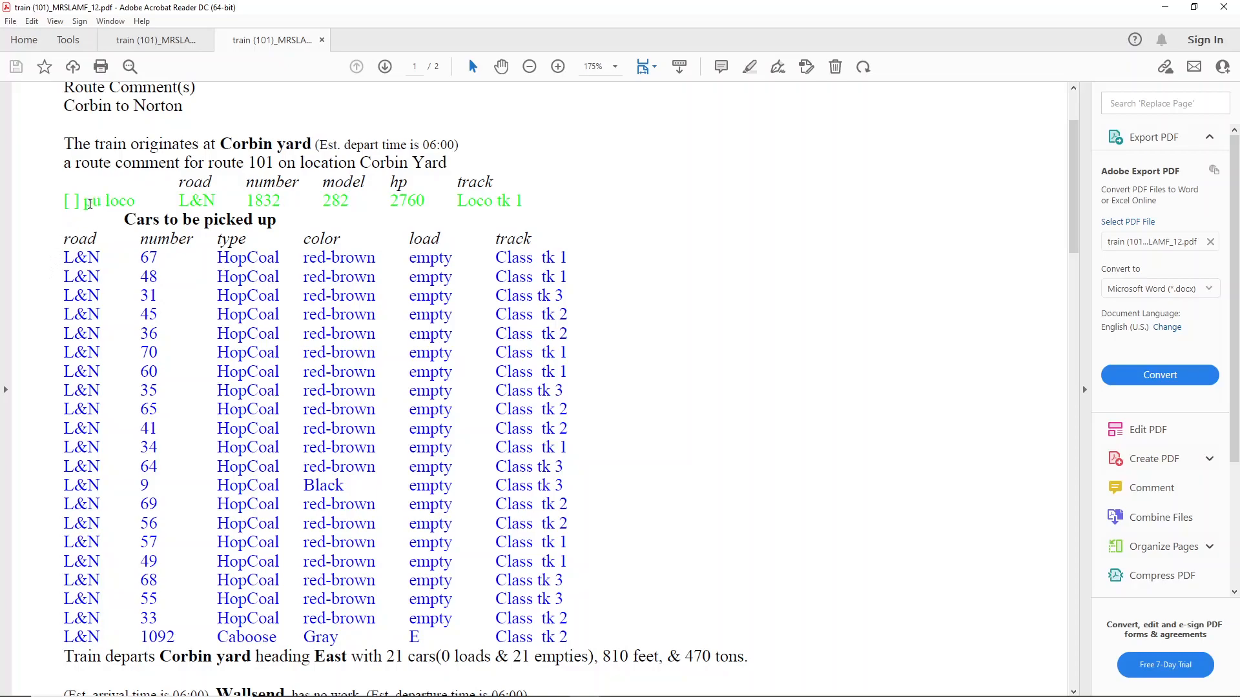
{"action": "left_click_drag", "start_coordinate": [279, 220], "coordinate": [150, 229]}
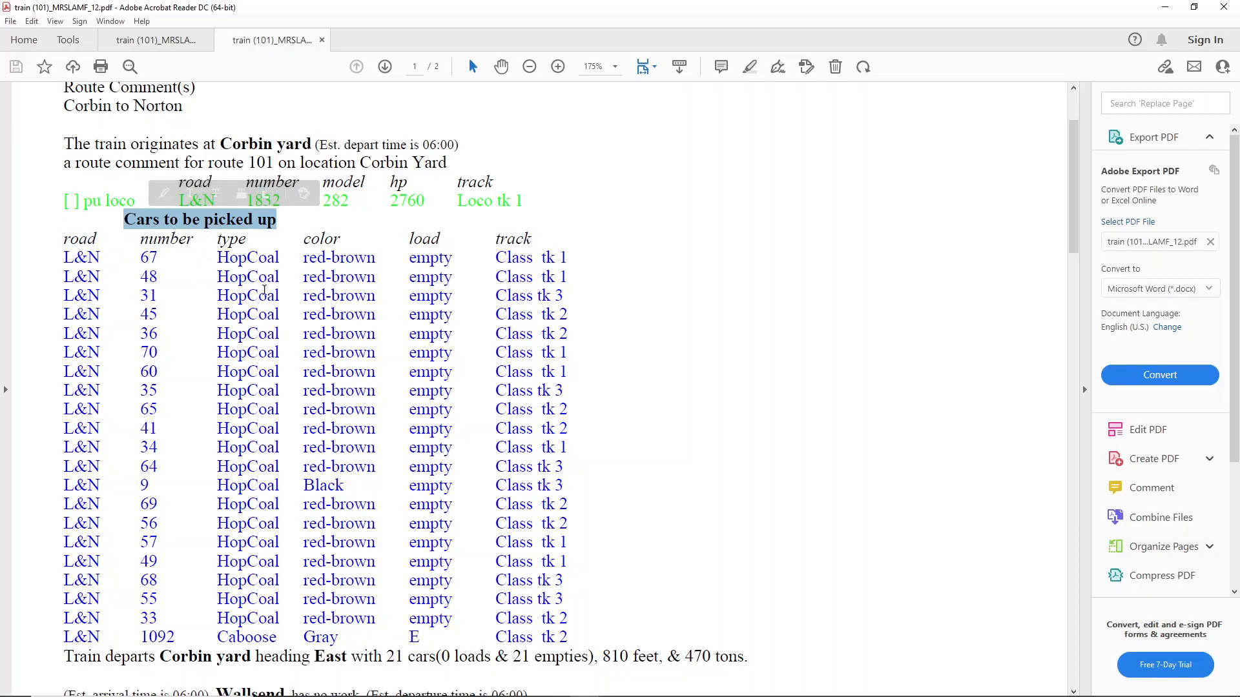
{"action": "scroll", "coordinate": [271, 300], "scroll_direction": "down", "scroll_amount": 10}
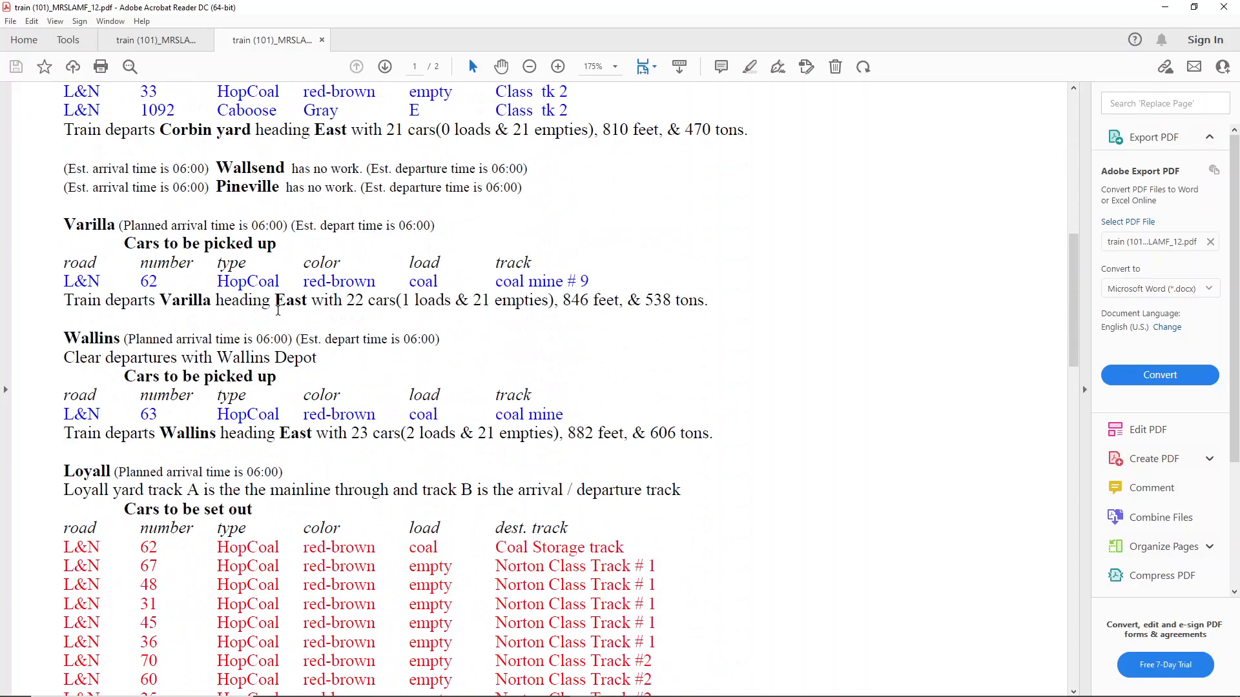
{"action": "scroll", "coordinate": [278, 312], "scroll_direction": "down", "scroll_amount": 3}
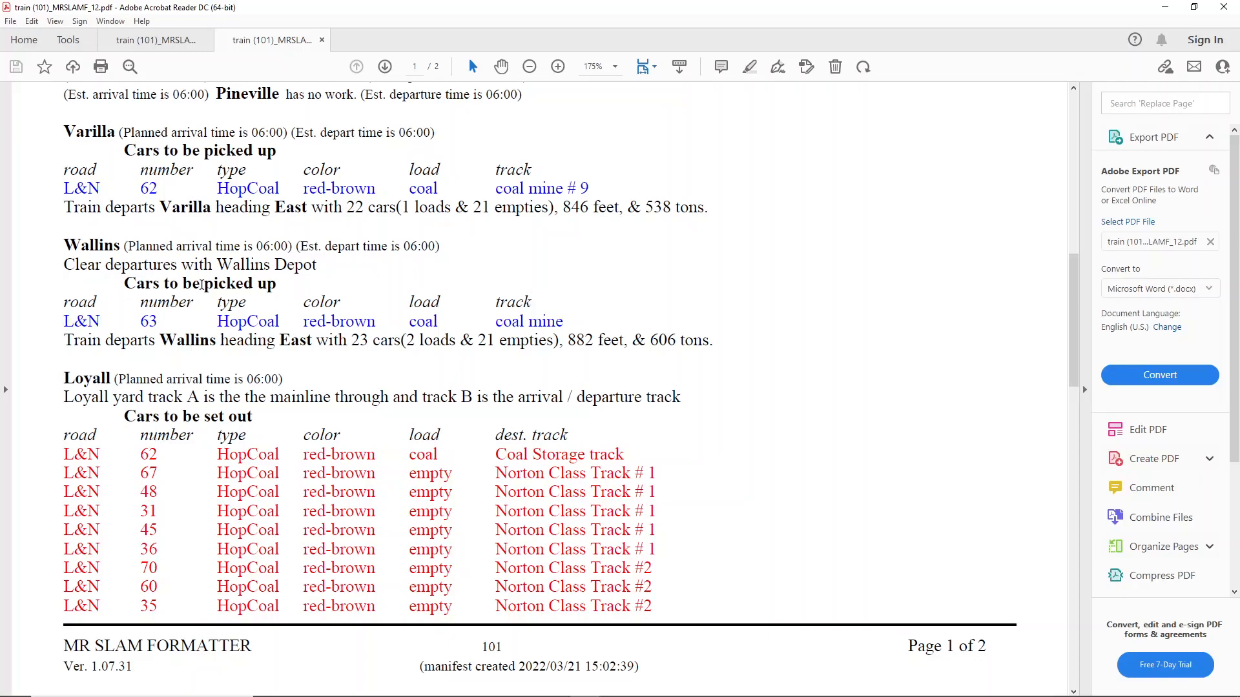
{"action": "left_click_drag", "start_coordinate": [284, 284], "coordinate": [147, 289]}
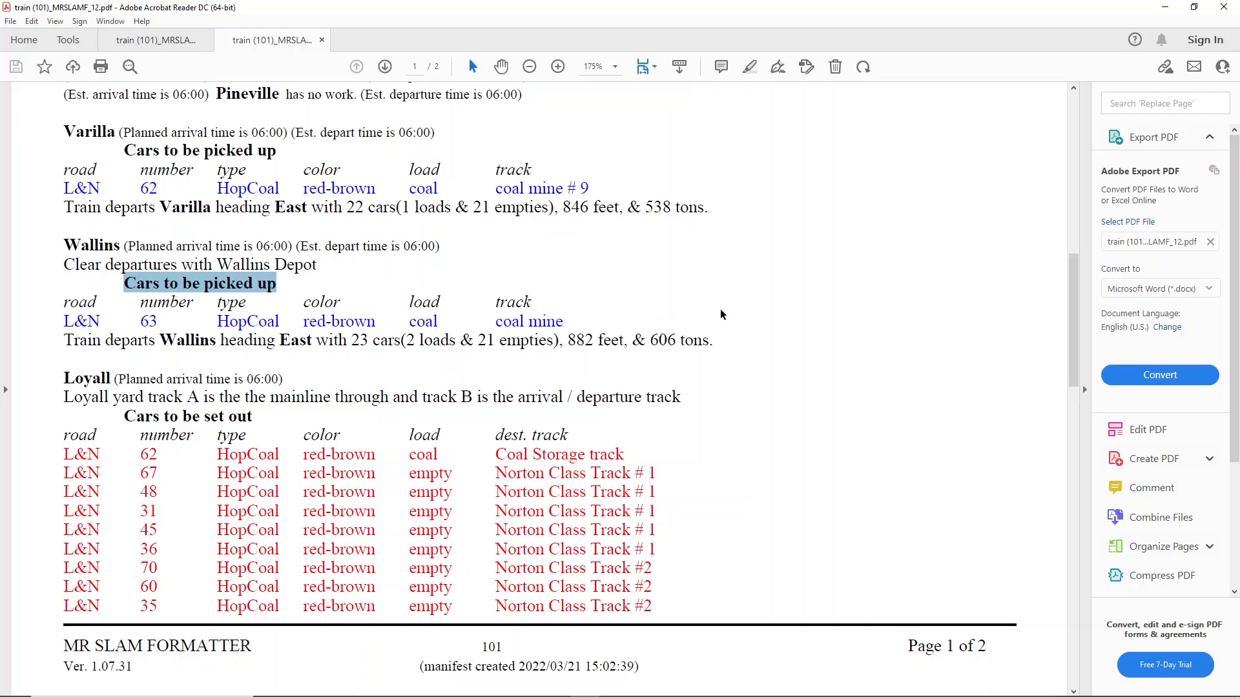
{"action": "scroll", "coordinate": [675, 336], "scroll_direction": "down", "scroll_amount": 5}
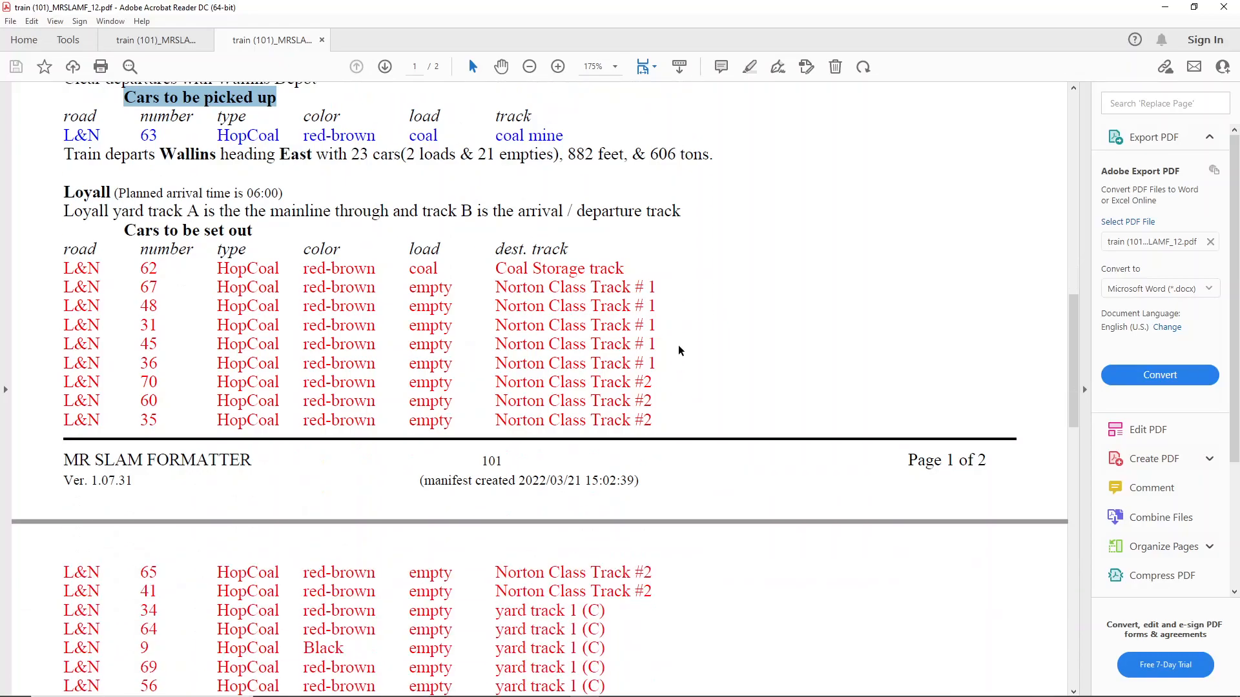
{"action": "scroll", "coordinate": [677, 348], "scroll_direction": "down", "scroll_amount": 4}
{"action": "scroll", "coordinate": [677, 348], "scroll_direction": "up", "scroll_amount": 8}
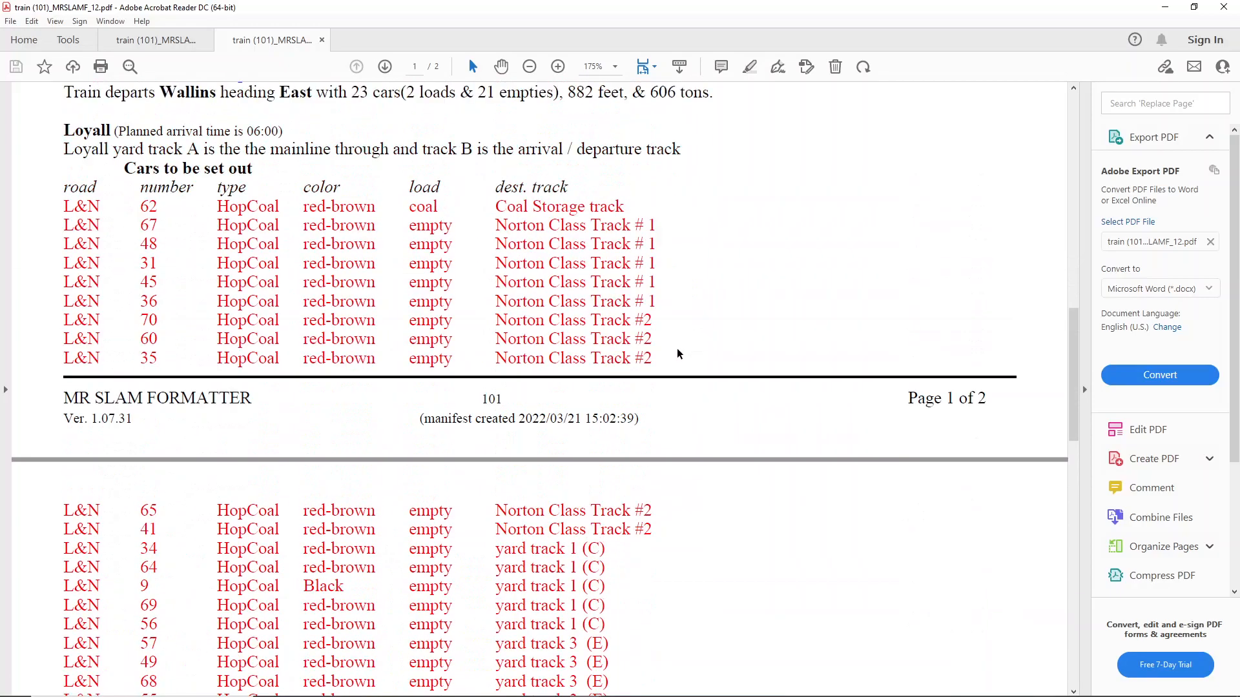
{"action": "scroll", "coordinate": [677, 349], "scroll_direction": "up", "scroll_amount": 3}
Switch to the formatter, set the report body font to HELVETICA, and save the preferences
{"action": "mouse_move", "coordinate": [459, 695]}
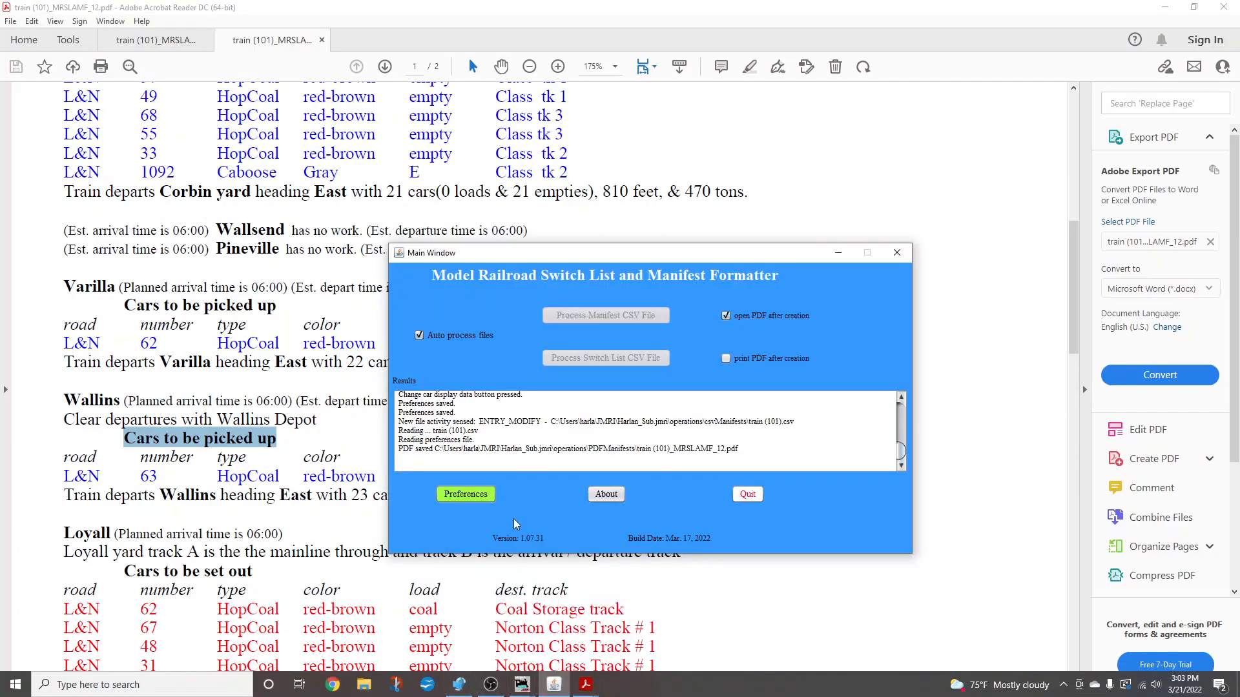
{"action": "left_click", "coordinate": [477, 497]}
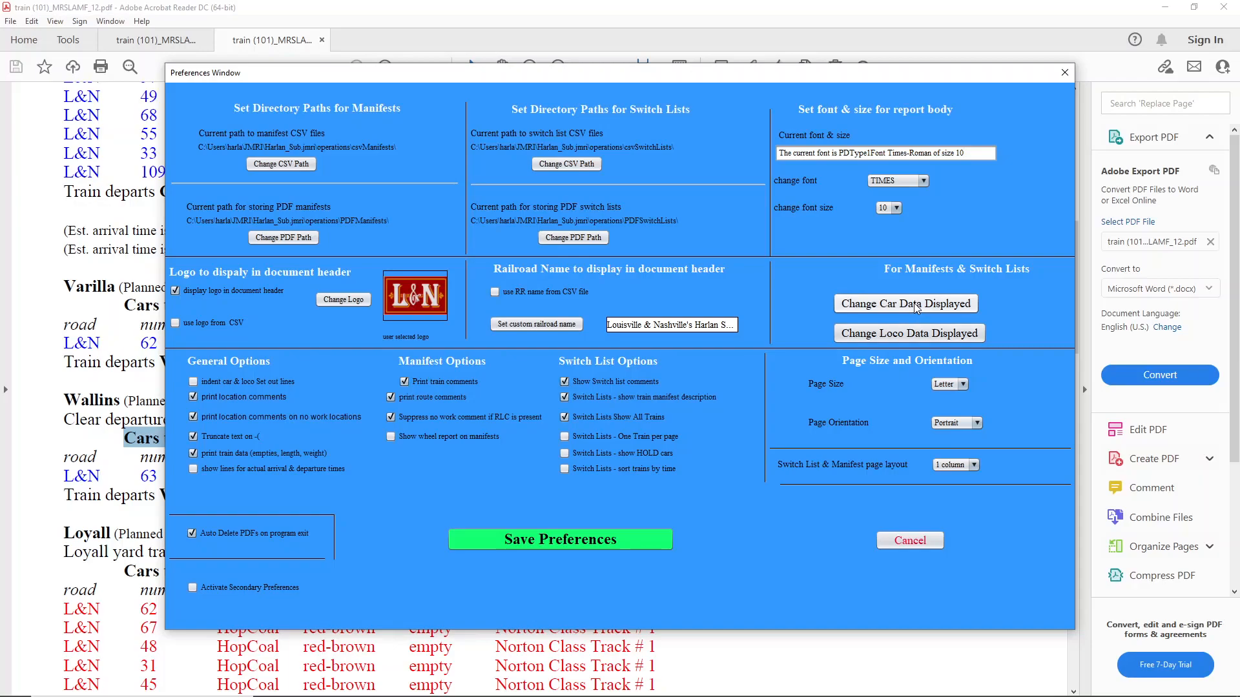
{"action": "left_click", "coordinate": [924, 181]}
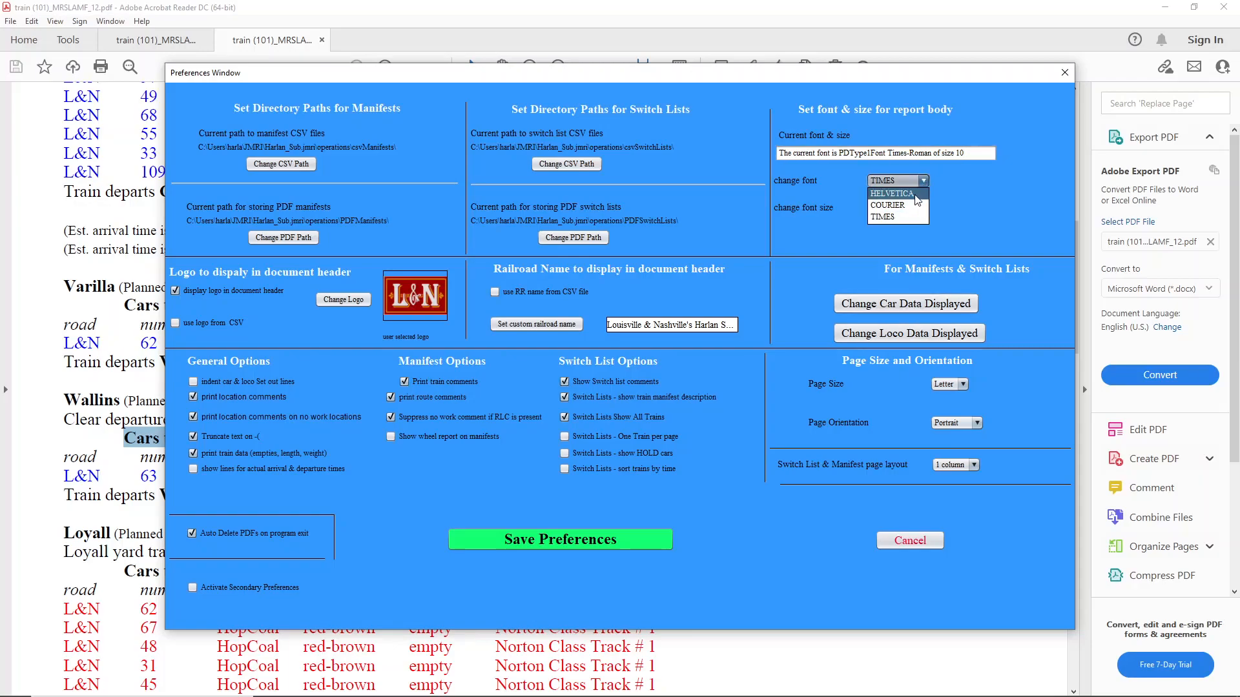
{"action": "left_click", "coordinate": [917, 194]}
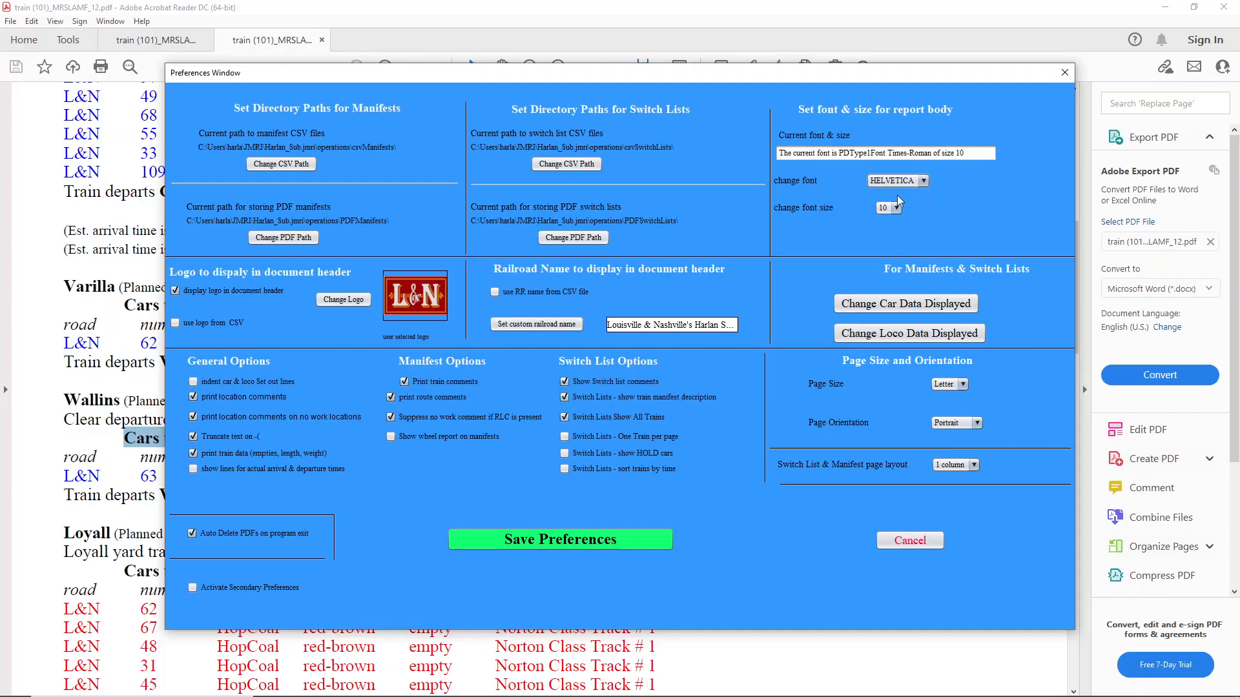
{"action": "left_click", "coordinate": [625, 539]}
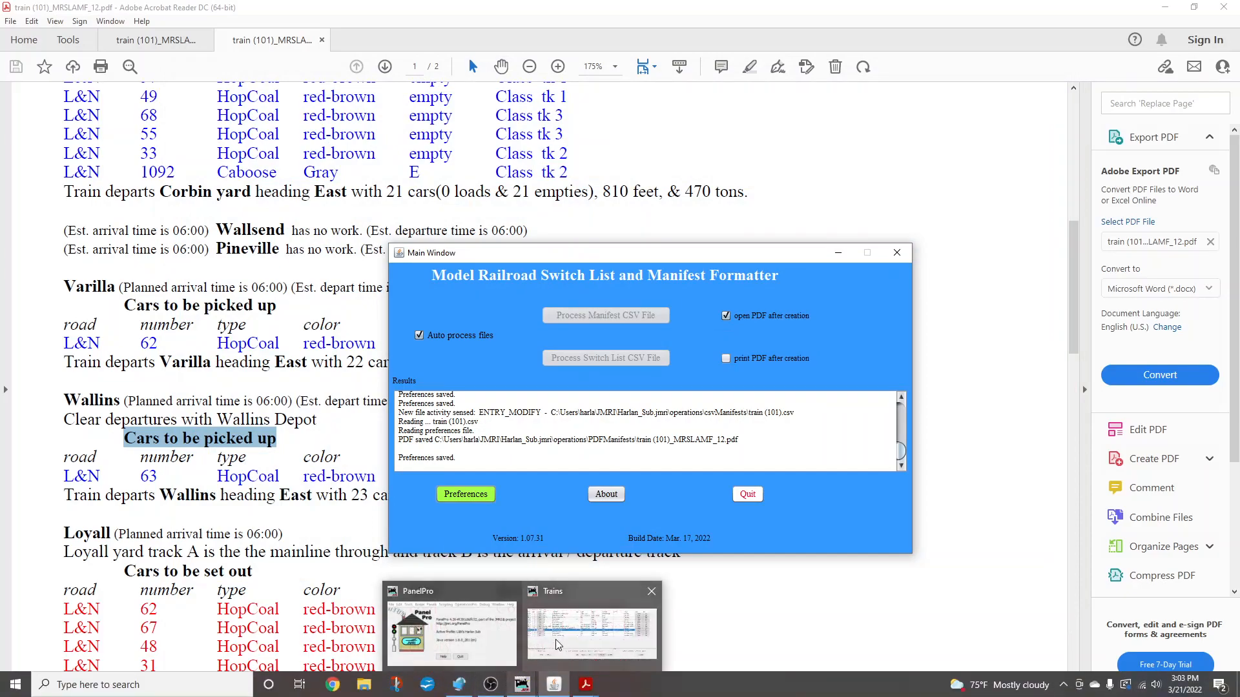
Switch to PanelPro's Trains window, then reset and rebuild train 101 to produce a fresh manifest
{"action": "left_click", "coordinate": [557, 645]}
{"action": "left_click", "coordinate": [966, 315]}
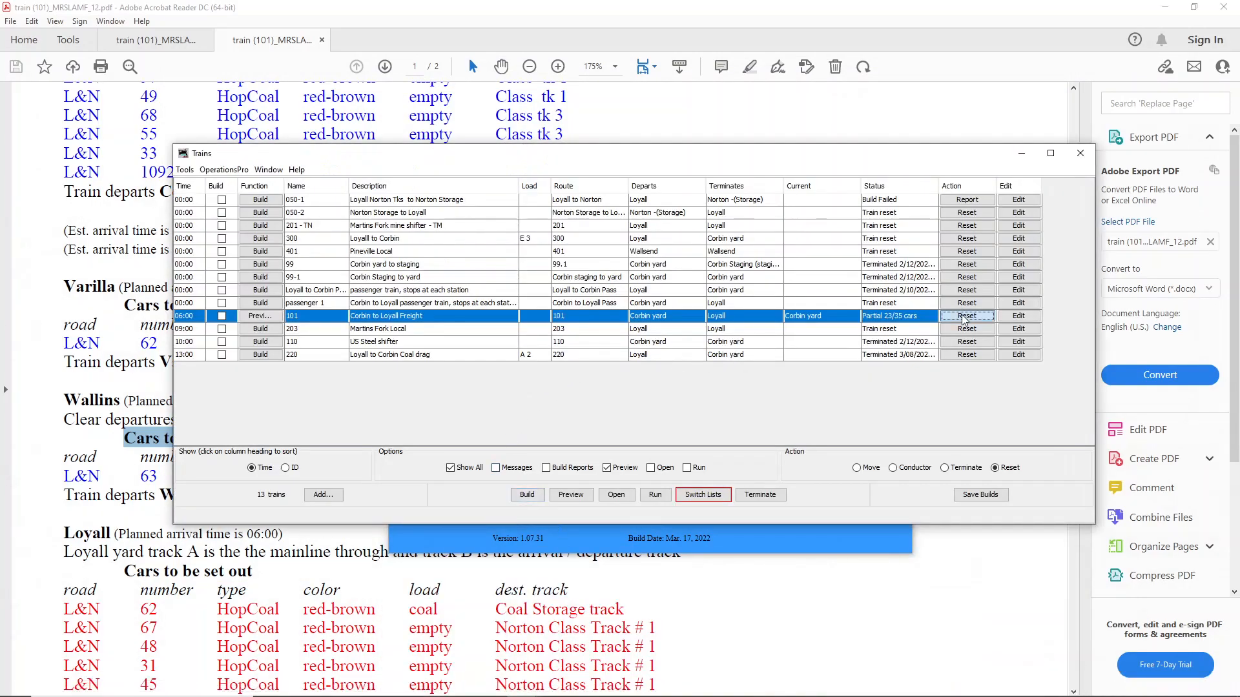
{"action": "left_click", "coordinate": [265, 319]}
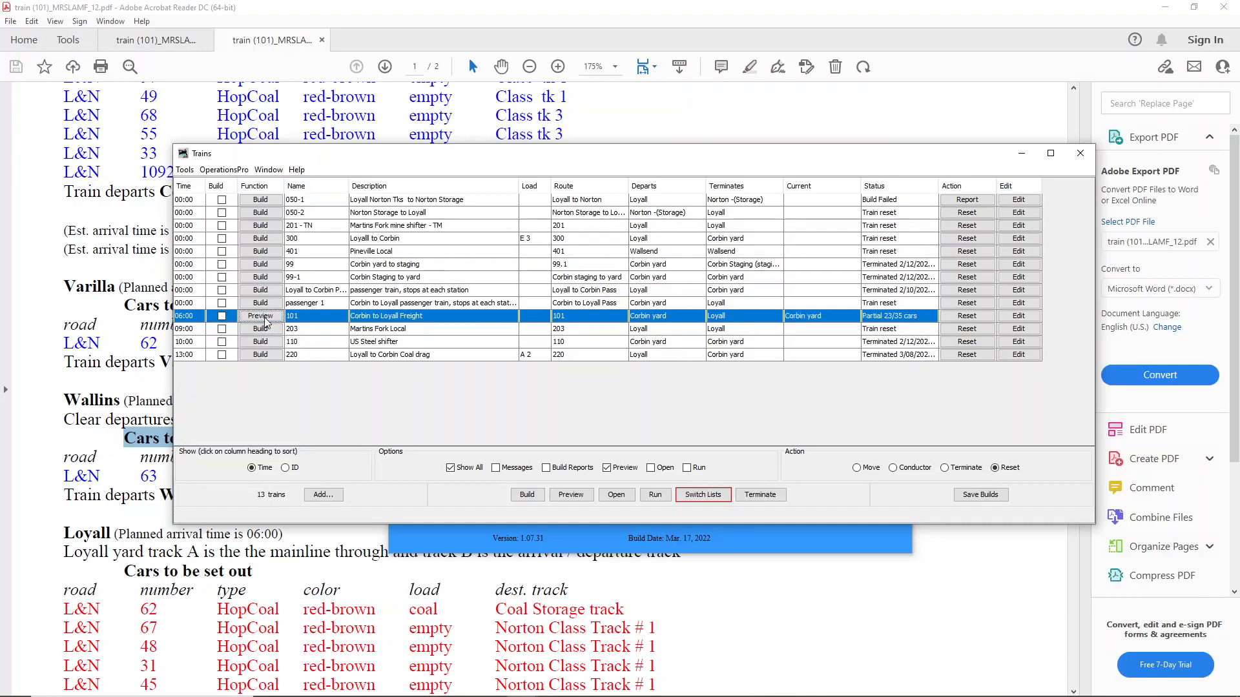
{"action": "left_click", "coordinate": [266, 320]}
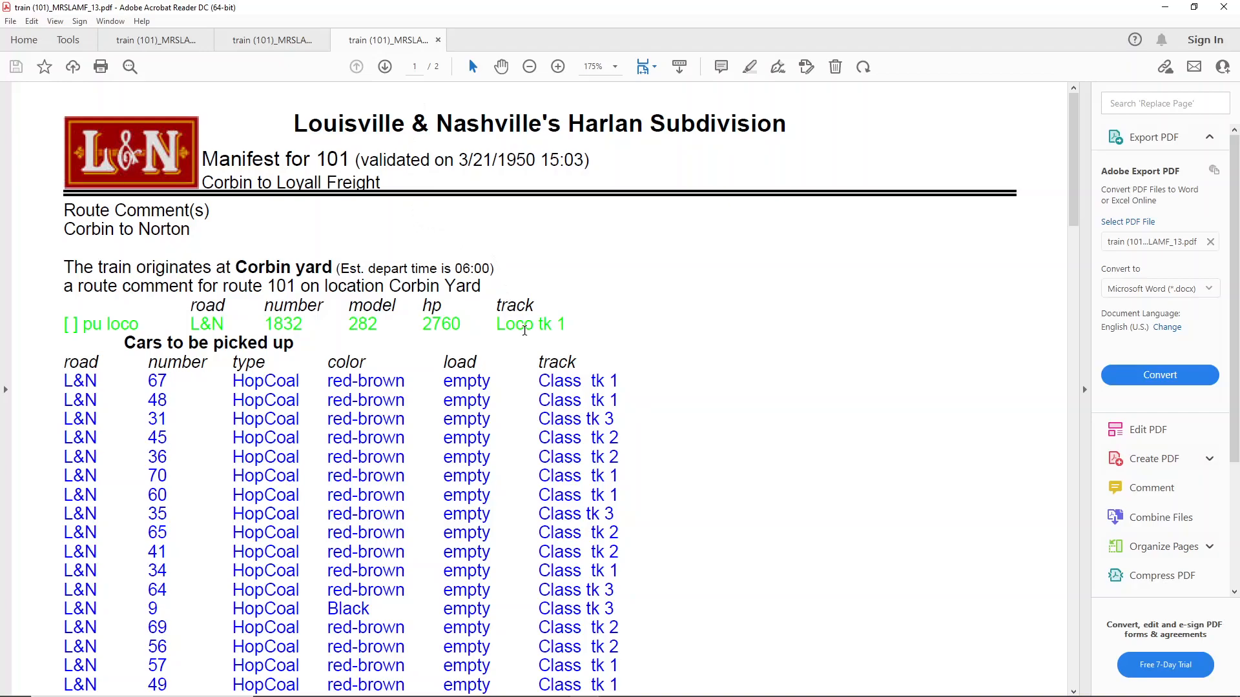
Compare the Corbin yard column layout between the Helvetica and Times versions of the train 101 manifest
{"action": "scroll", "coordinate": [528, 333], "scroll_direction": "down", "scroll_amount": 1}
{"action": "scroll", "coordinate": [528, 333], "scroll_direction": "down", "scroll_amount": 1}
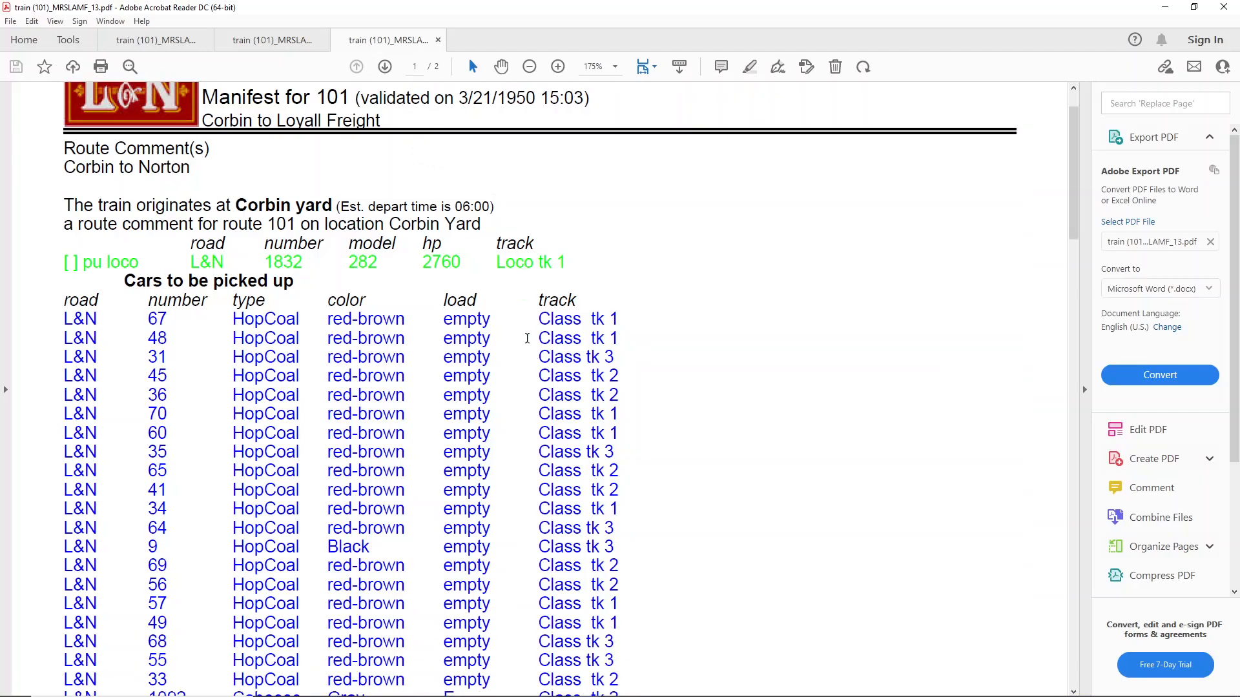
{"action": "scroll", "coordinate": [527, 338], "scroll_direction": "down", "scroll_amount": 2}
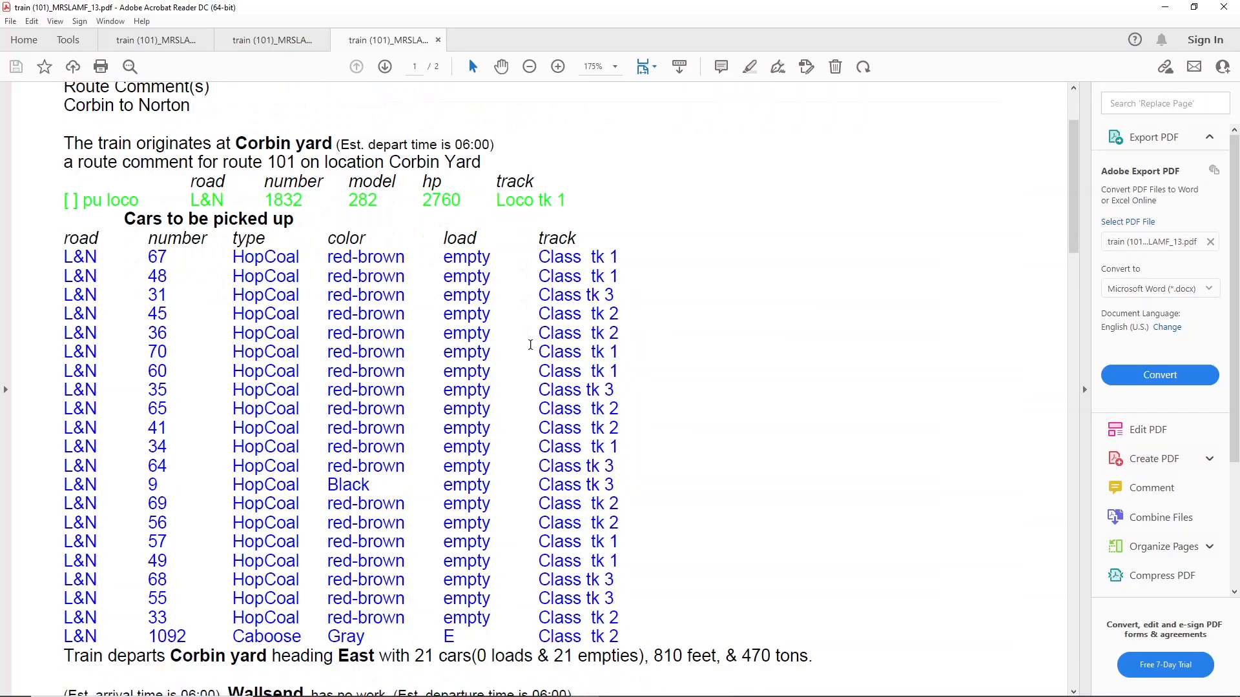
{"action": "left_click", "coordinate": [277, 37]}
{"action": "scroll", "coordinate": [413, 246], "scroll_direction": "up", "scroll_amount": 15}
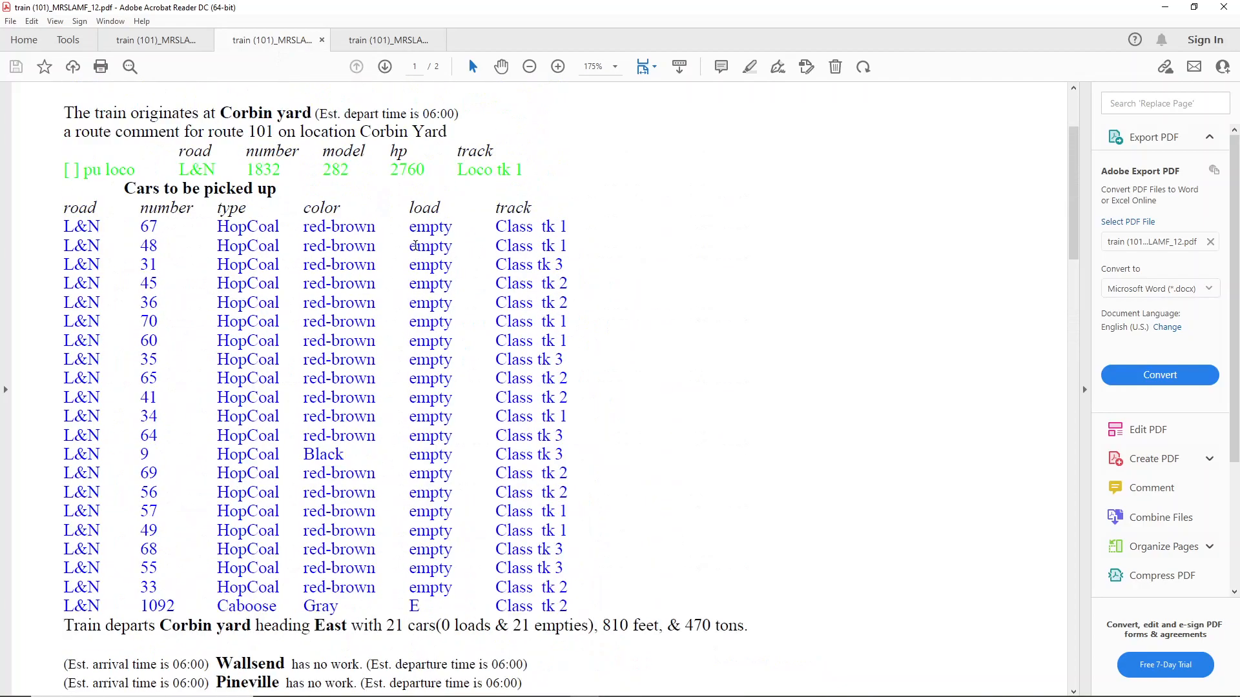
{"action": "left_click", "coordinate": [385, 38]}
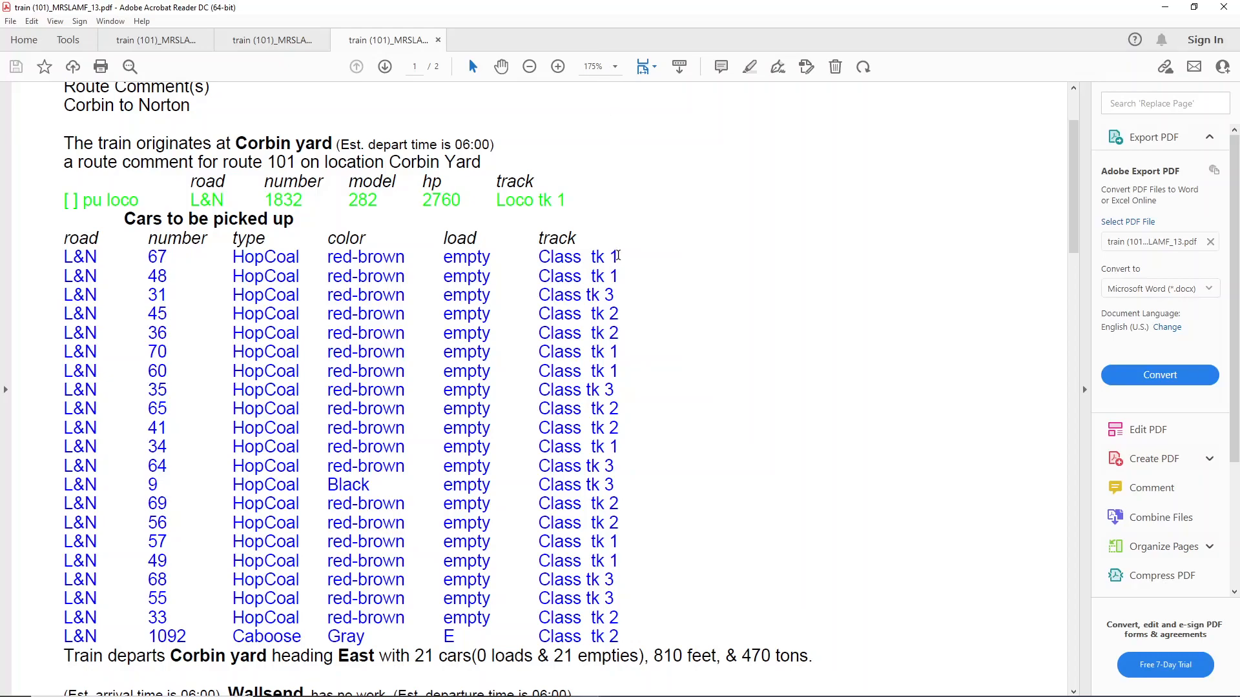
{"action": "left_click", "coordinate": [293, 40]}
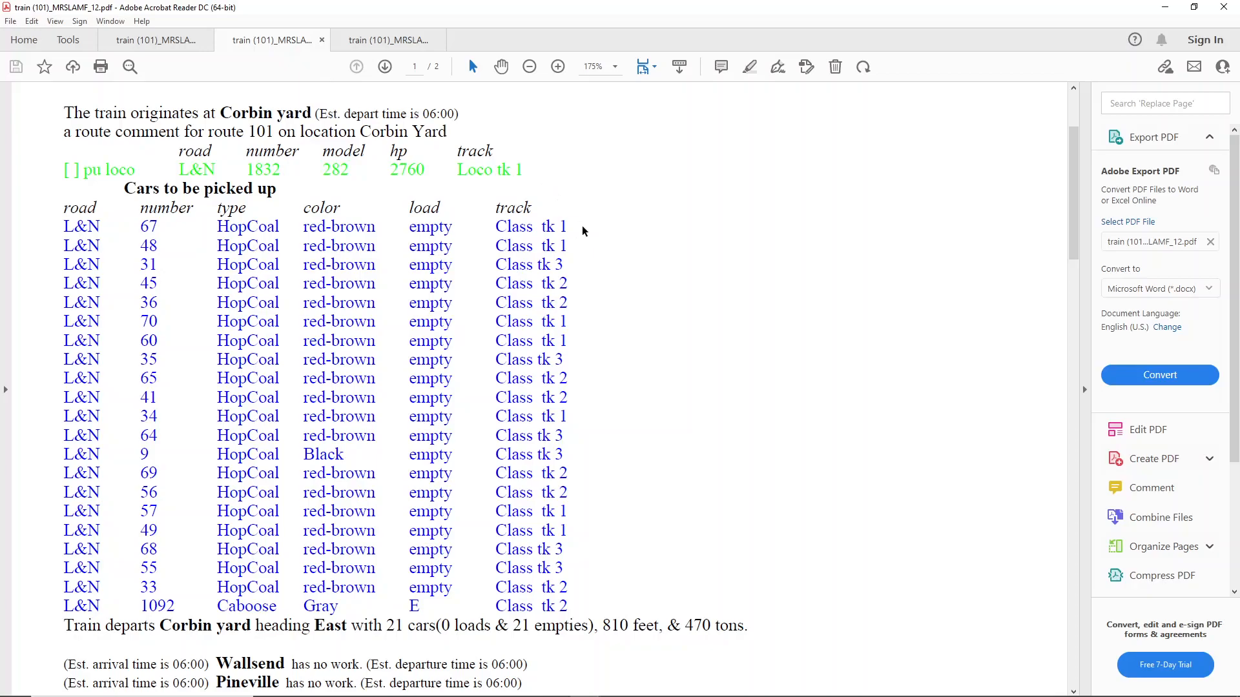
{"action": "mouse_move", "coordinate": [459, 696]}
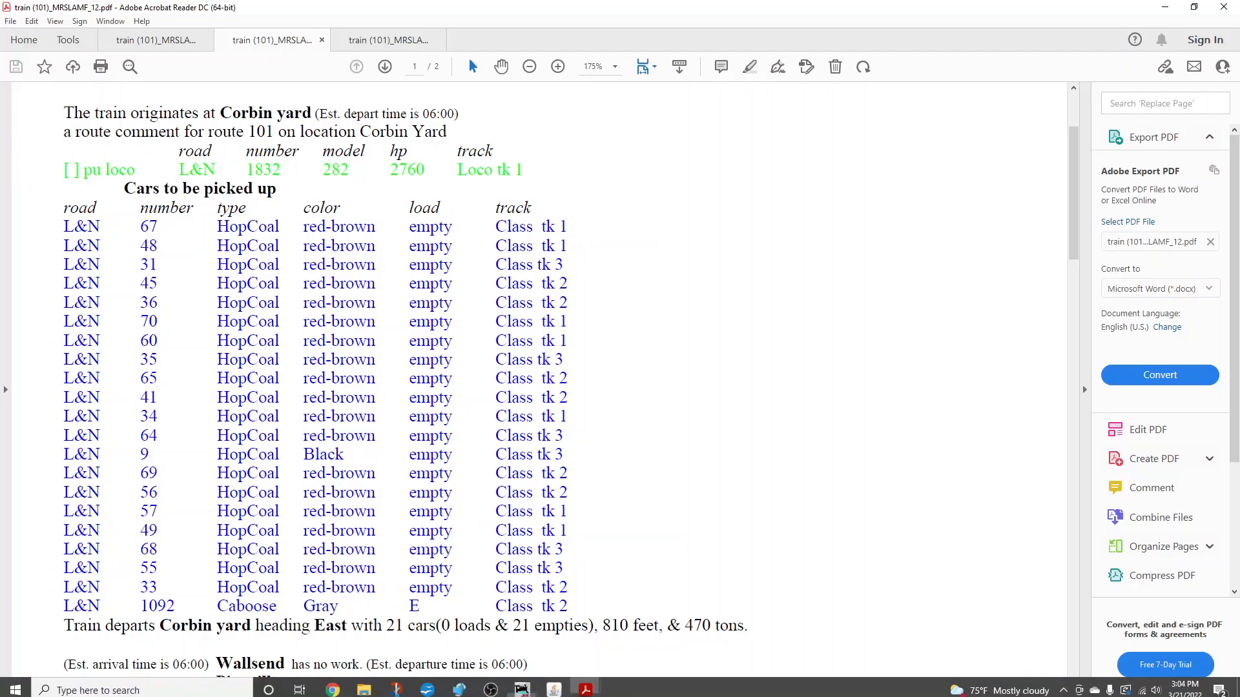
Switch to the formatter, enable the set-out, pickup and move messages in the car data layouts, and save the car preferences
{"action": "left_click", "coordinate": [554, 690]}
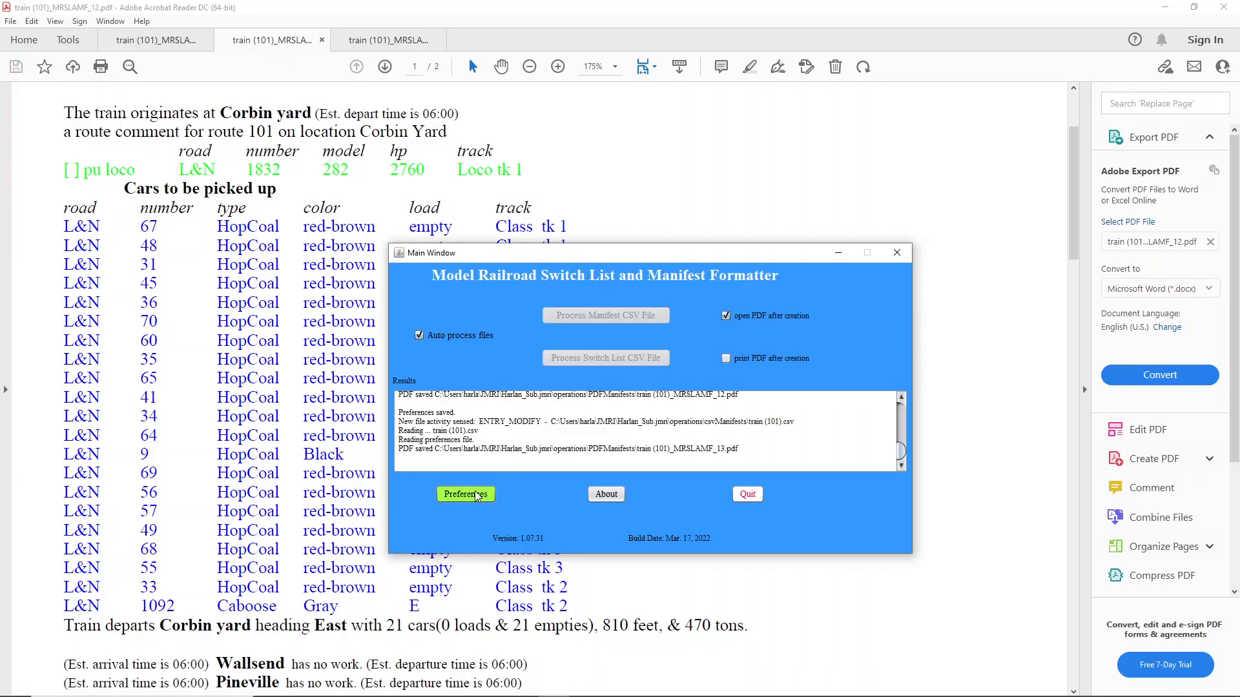
{"action": "left_click", "coordinate": [272, 490]}
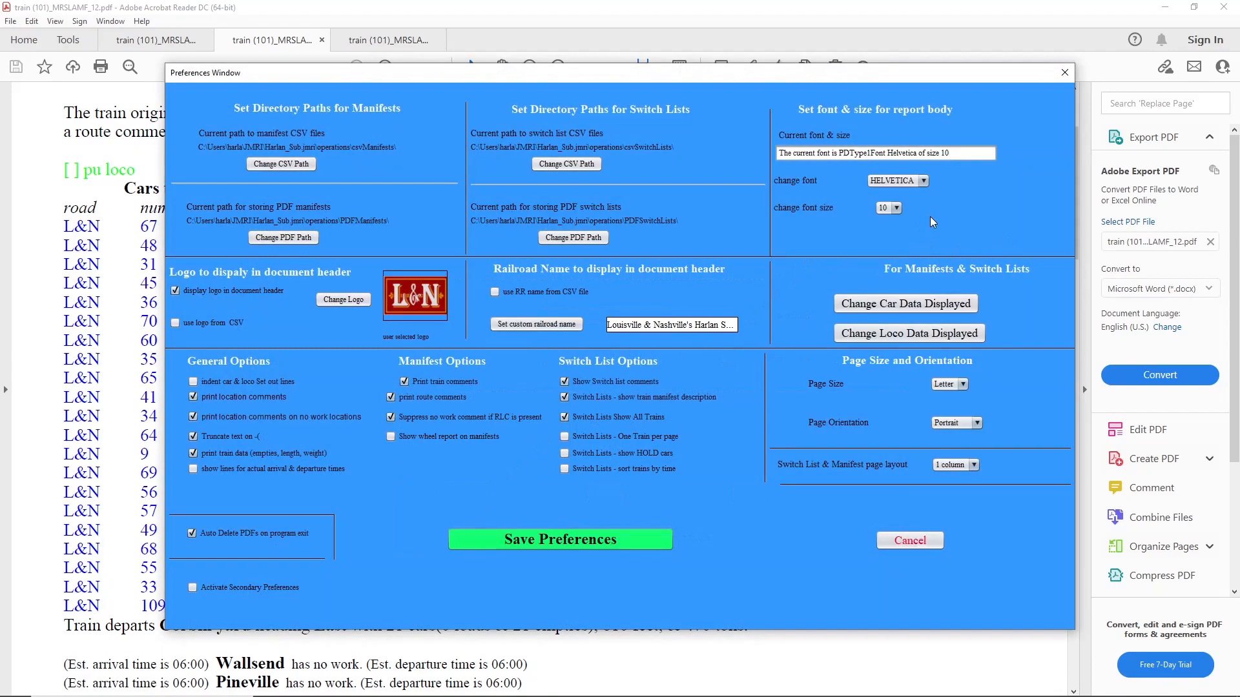
{"action": "left_click", "coordinate": [897, 208]}
{"action": "left_click", "coordinate": [897, 208]}
{"action": "left_click", "coordinate": [944, 309]}
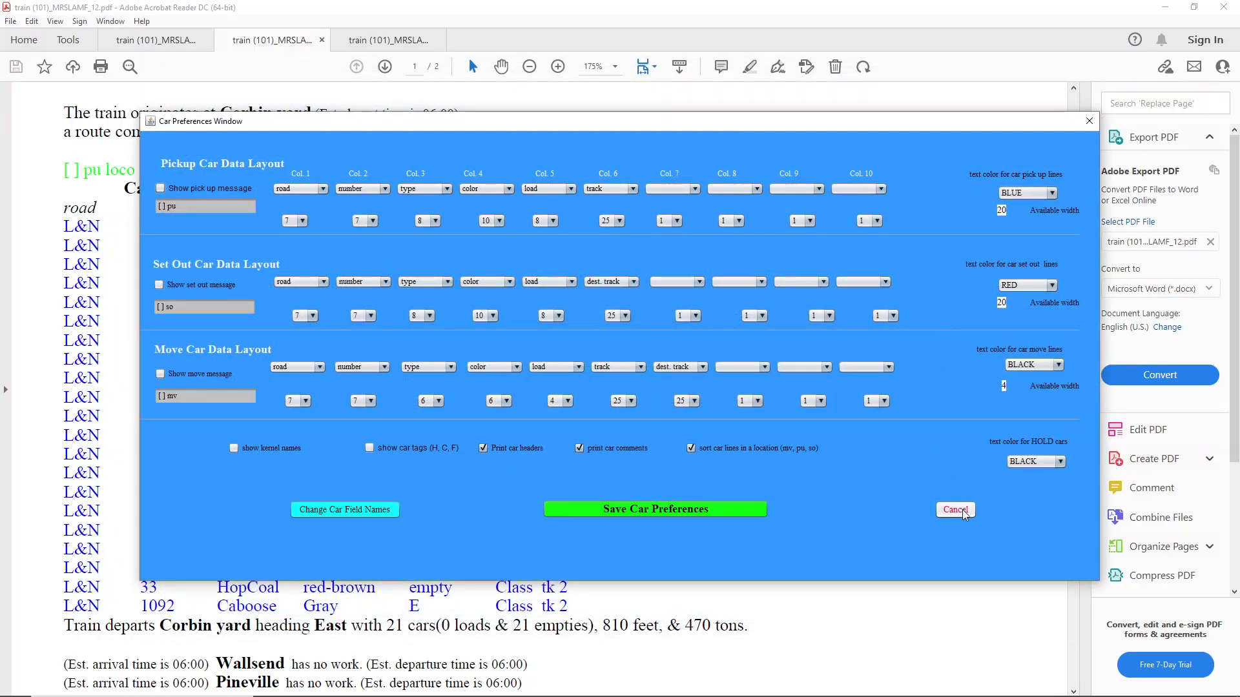
{"action": "left_click", "coordinate": [1053, 286]}
{"action": "left_click", "coordinate": [1052, 285]}
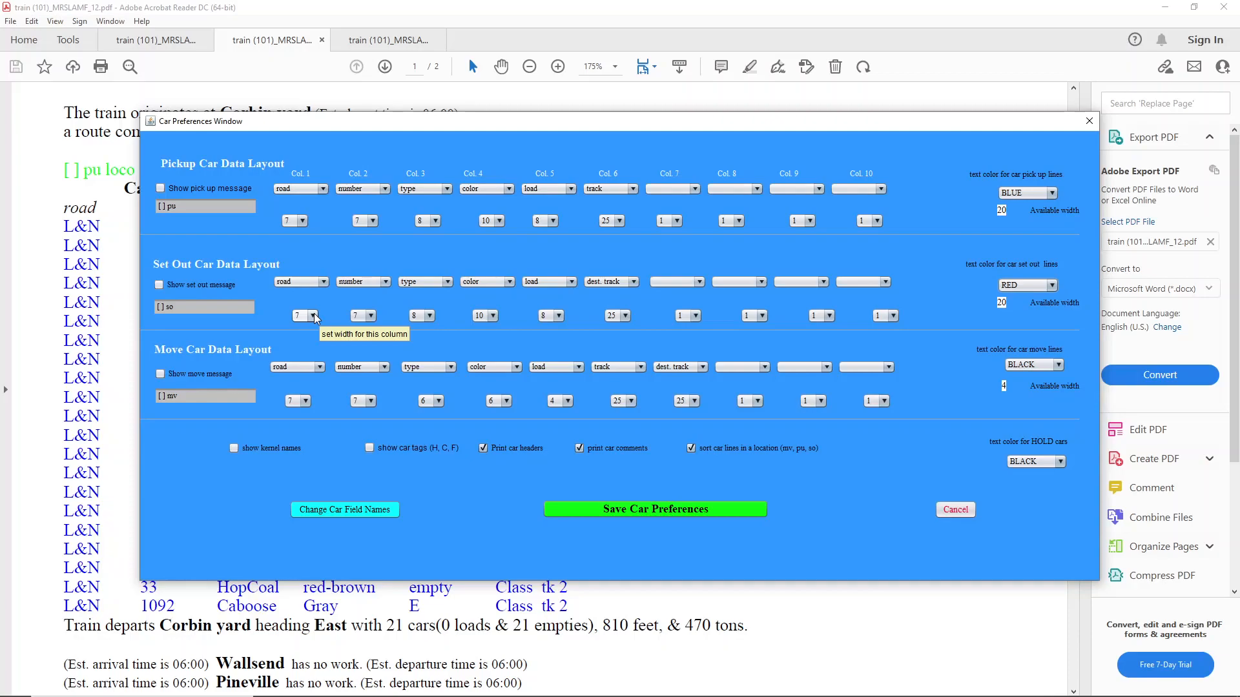
{"action": "left_click", "coordinate": [159, 285]}
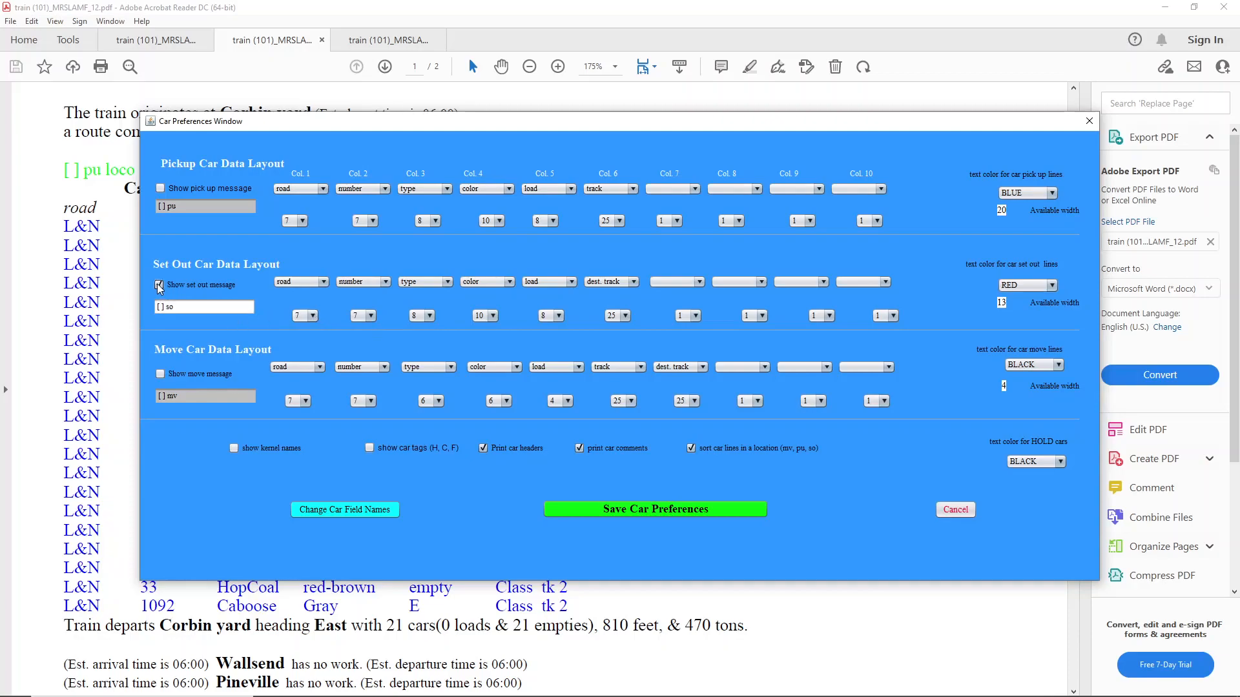
{"action": "left_click", "coordinate": [160, 188]}
{"action": "left_click", "coordinate": [159, 373]}
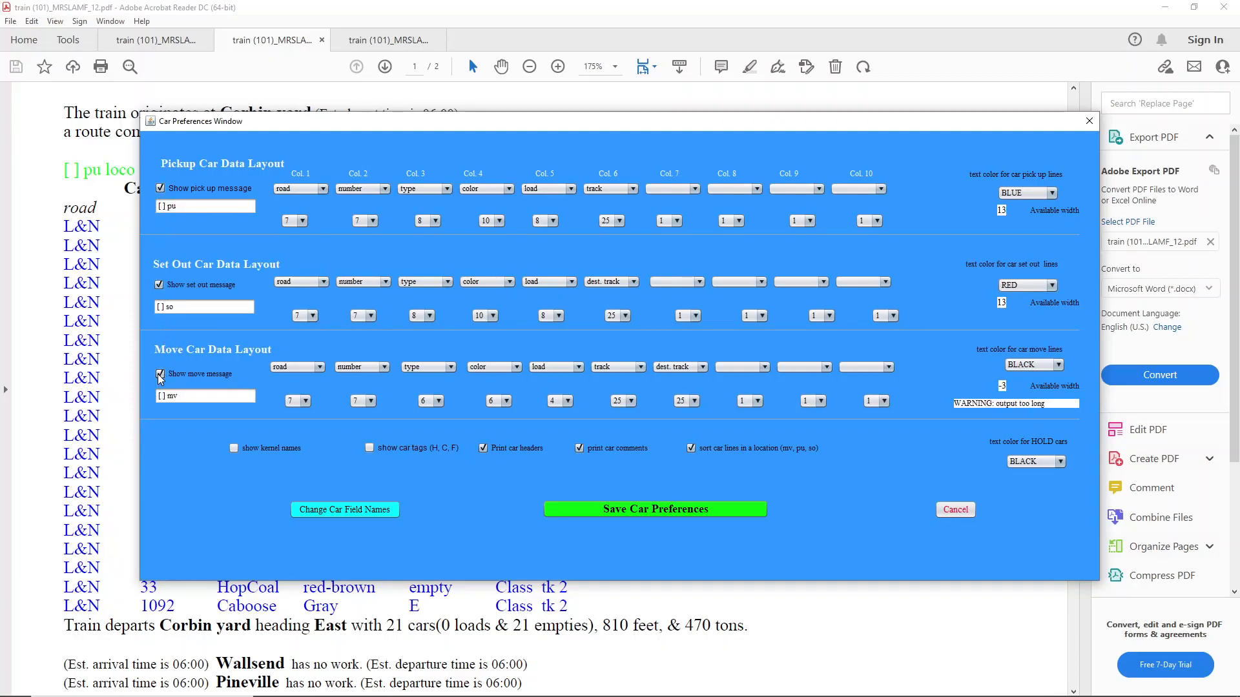
{"action": "left_click", "coordinate": [699, 510]}
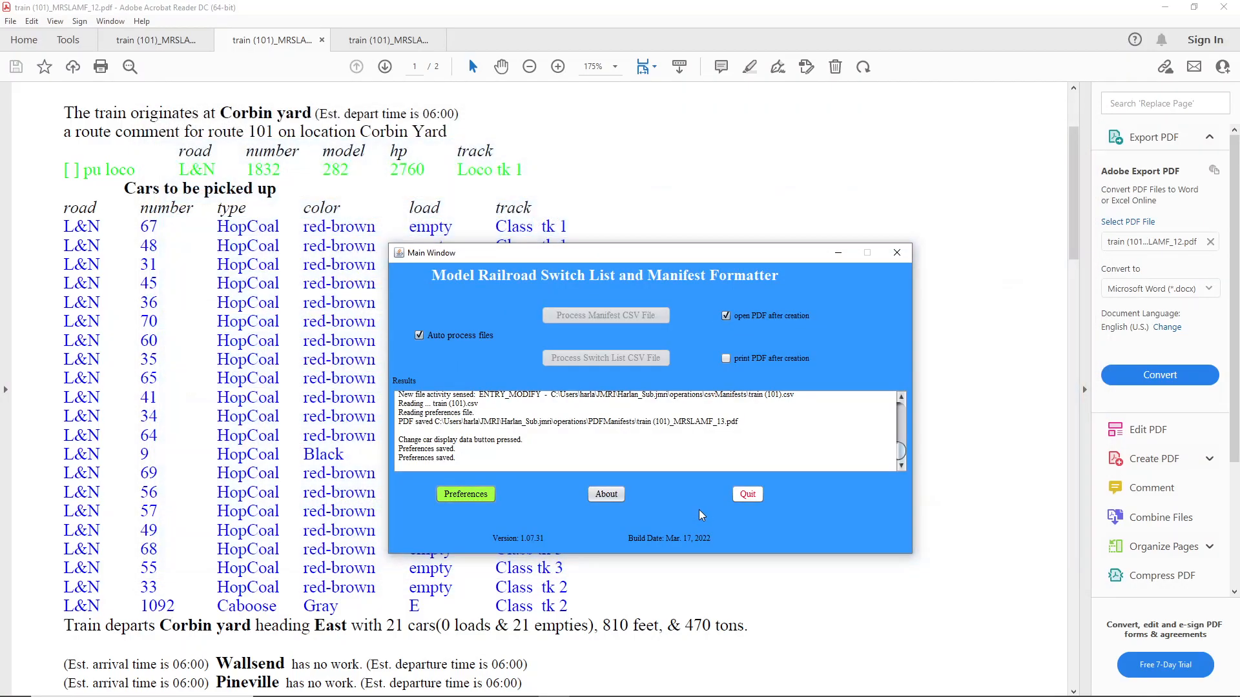
Set the report body font to TIMES at size 8 and save the preferences
{"action": "left_click", "coordinate": [493, 490]}
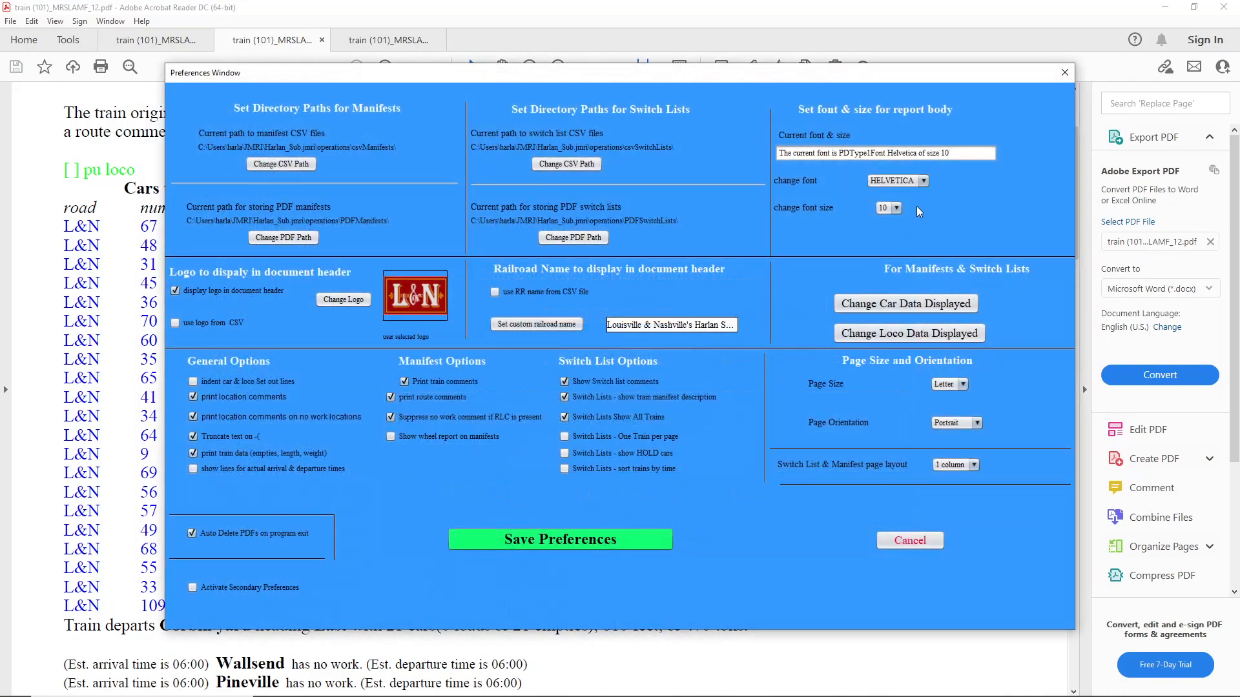
{"action": "left_click", "coordinate": [923, 181]}
{"action": "left_click", "coordinate": [908, 217]}
{"action": "left_click", "coordinate": [897, 208]}
{"action": "left_click", "coordinate": [885, 231]}
{"action": "left_click", "coordinate": [599, 542]}
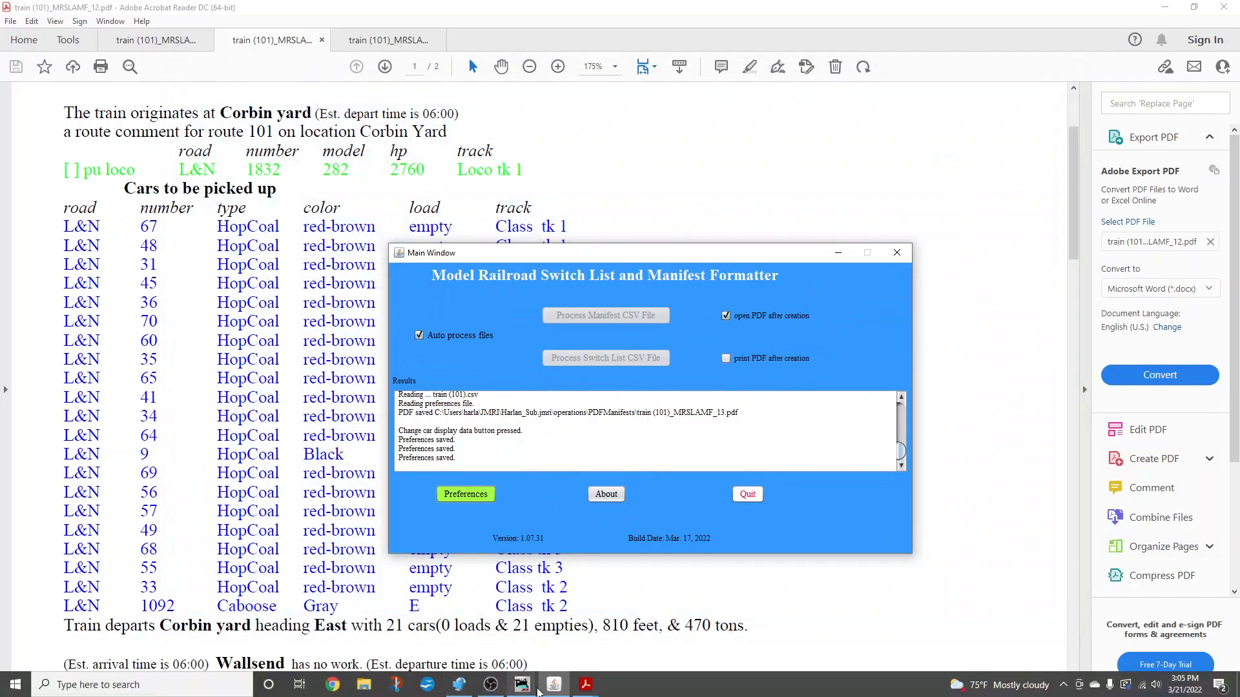
Switch to PanelPro's Trains window and build train 101 again to generate a manifest with the smaller font
{"action": "mouse_move", "coordinate": [528, 690]}
{"action": "left_click", "coordinate": [584, 636]}
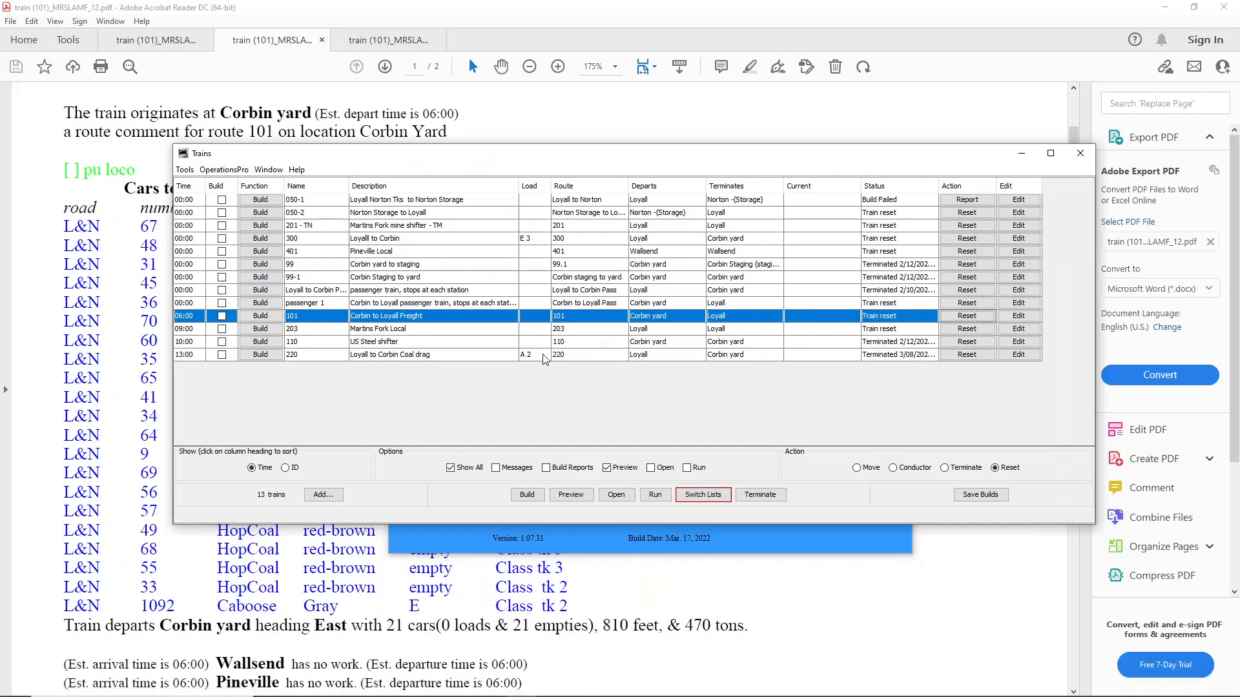
{"action": "left_click", "coordinate": [258, 317]}
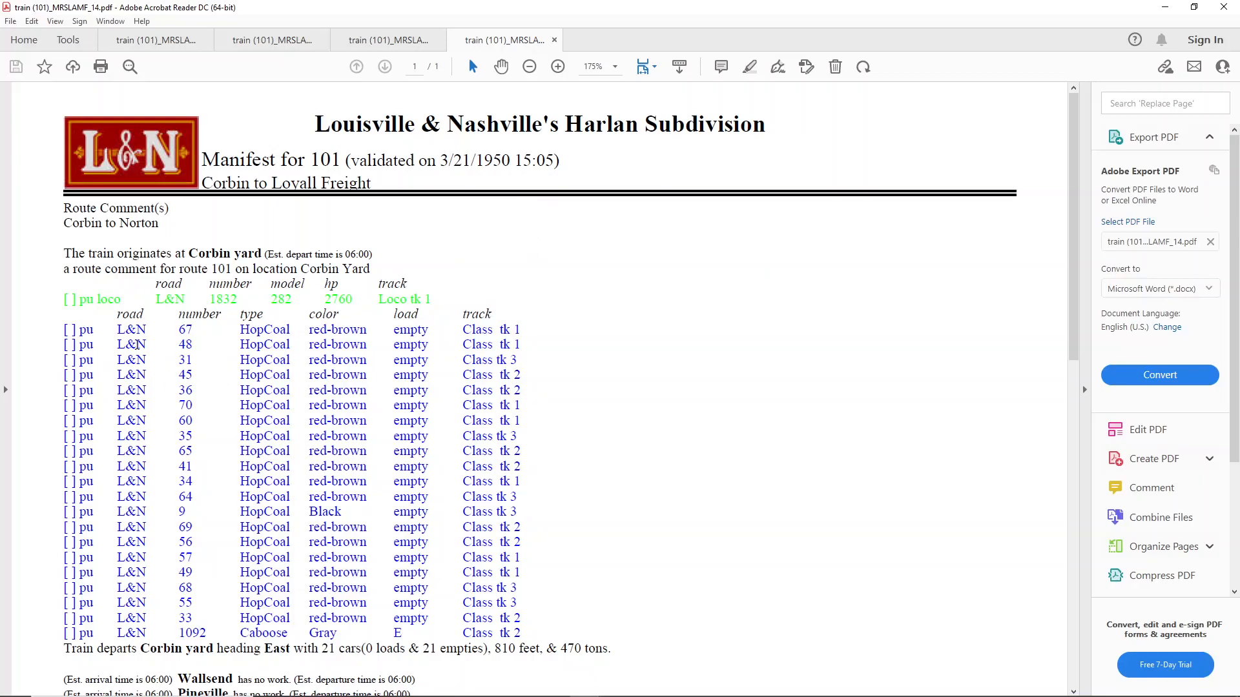
Examine the message prefixes and car columns in the size 8 manifest, from Corbin yard to the Loyall set-outs
{"action": "scroll", "coordinate": [290, 365], "scroll_direction": "down", "scroll_amount": 8}
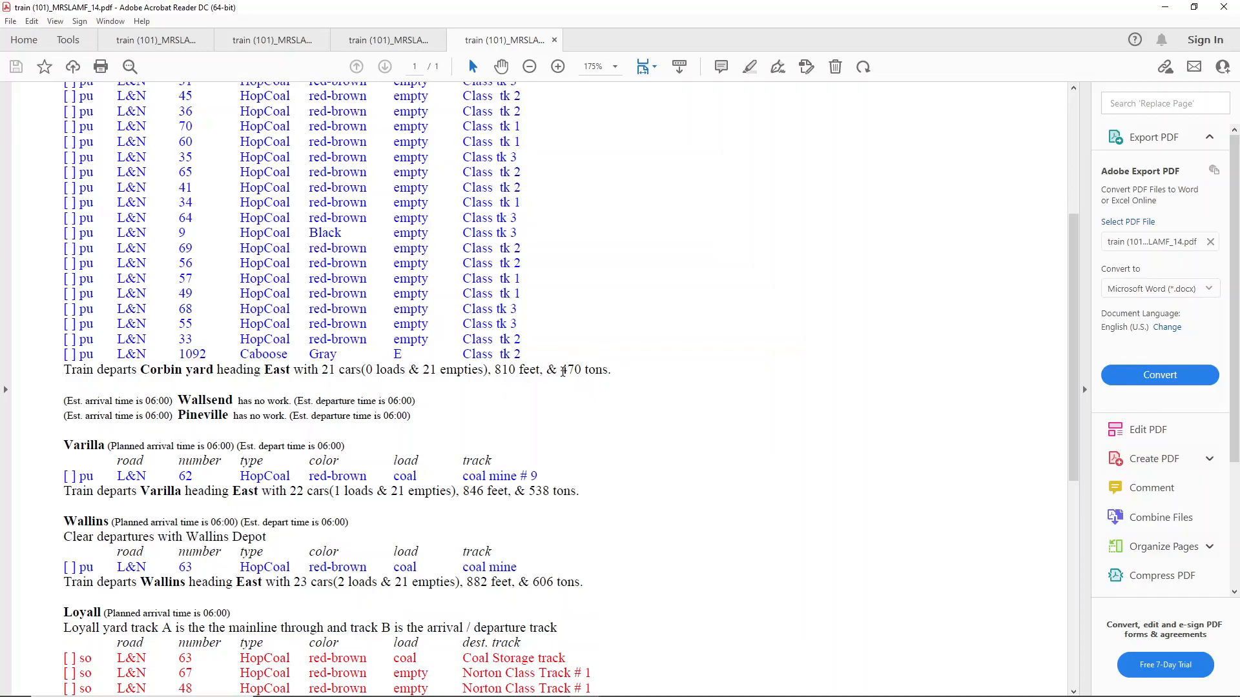
{"action": "scroll", "coordinate": [665, 424], "scroll_direction": "down", "scroll_amount": 4}
{"action": "scroll", "coordinate": [664, 420], "scroll_direction": "down", "scroll_amount": 7}
{"action": "scroll", "coordinate": [661, 417], "scroll_direction": "up", "scroll_amount": 18}
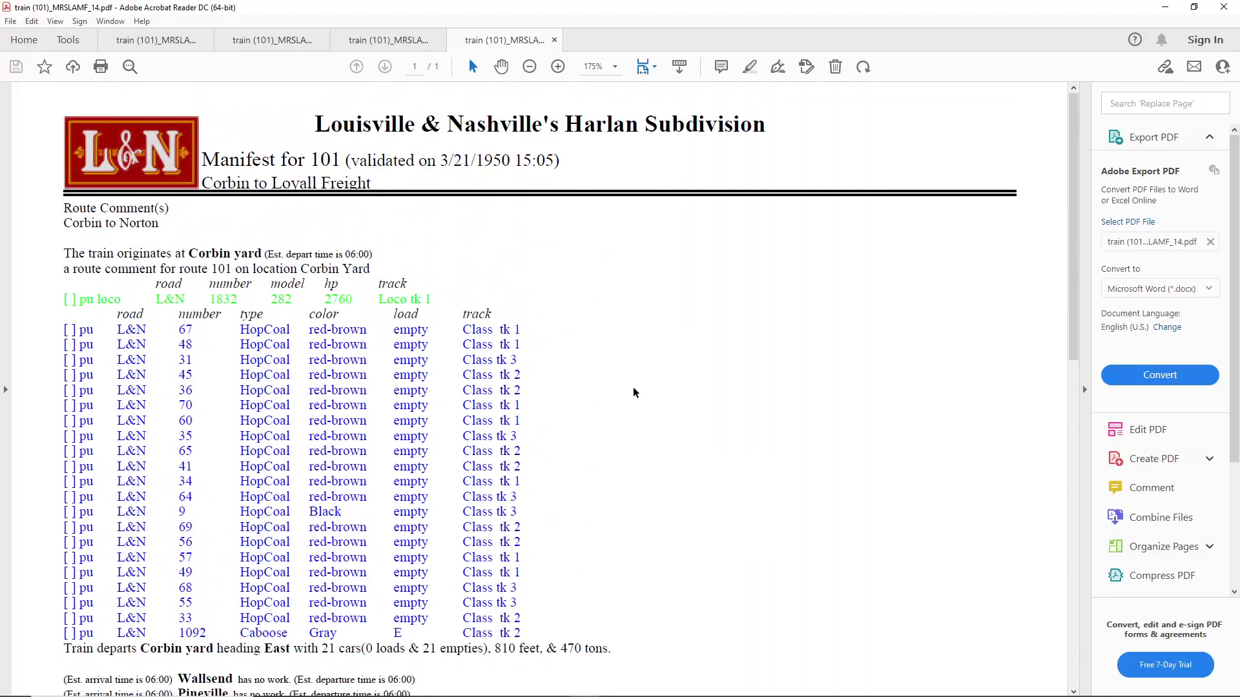
{"action": "left_click_drag", "start_coordinate": [1071, 225], "coordinate": [1078, 600]}
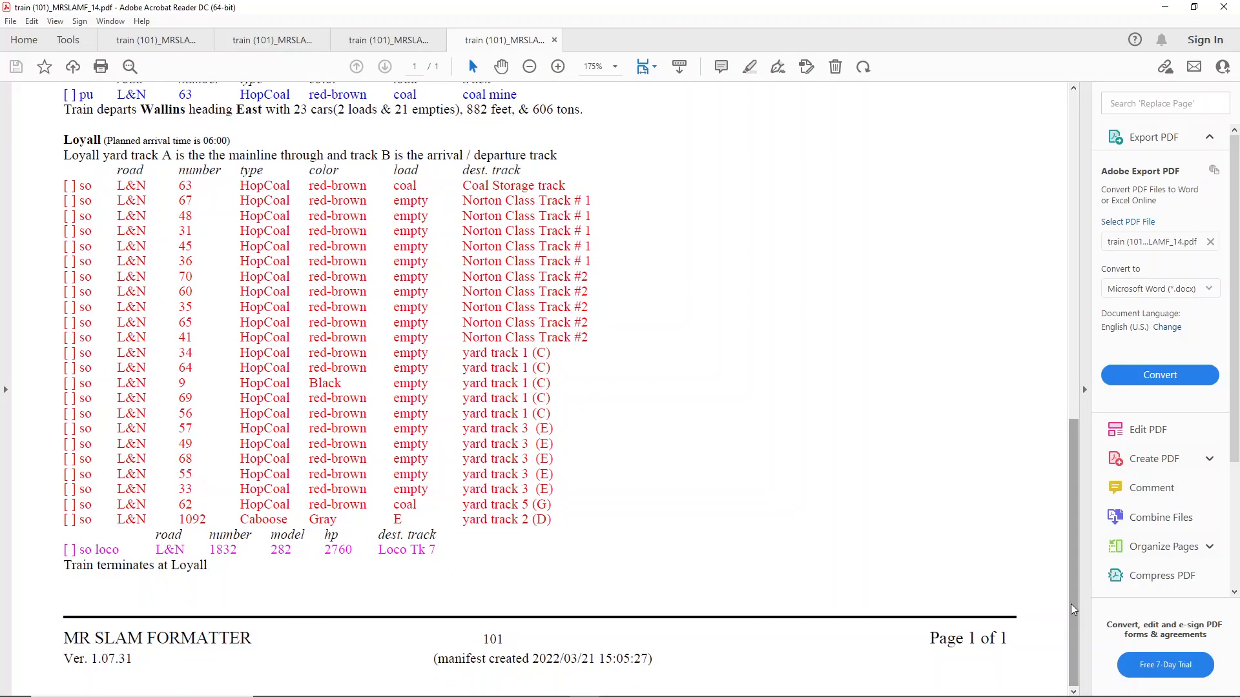
{"action": "left_click_drag", "start_coordinate": [1071, 603], "coordinate": [1071, 277]}
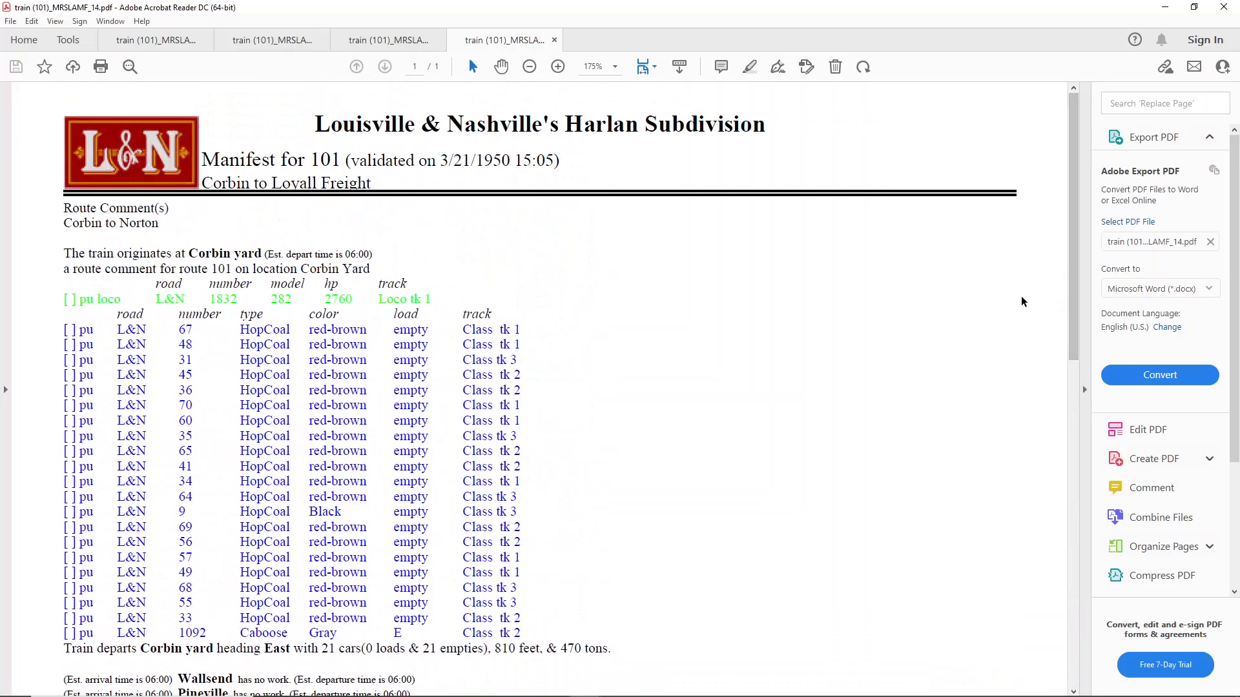
Switch to the formatter, set the switch list and manifest page layout to 2 column, and save the preferences
{"action": "left_click", "coordinate": [554, 685]}
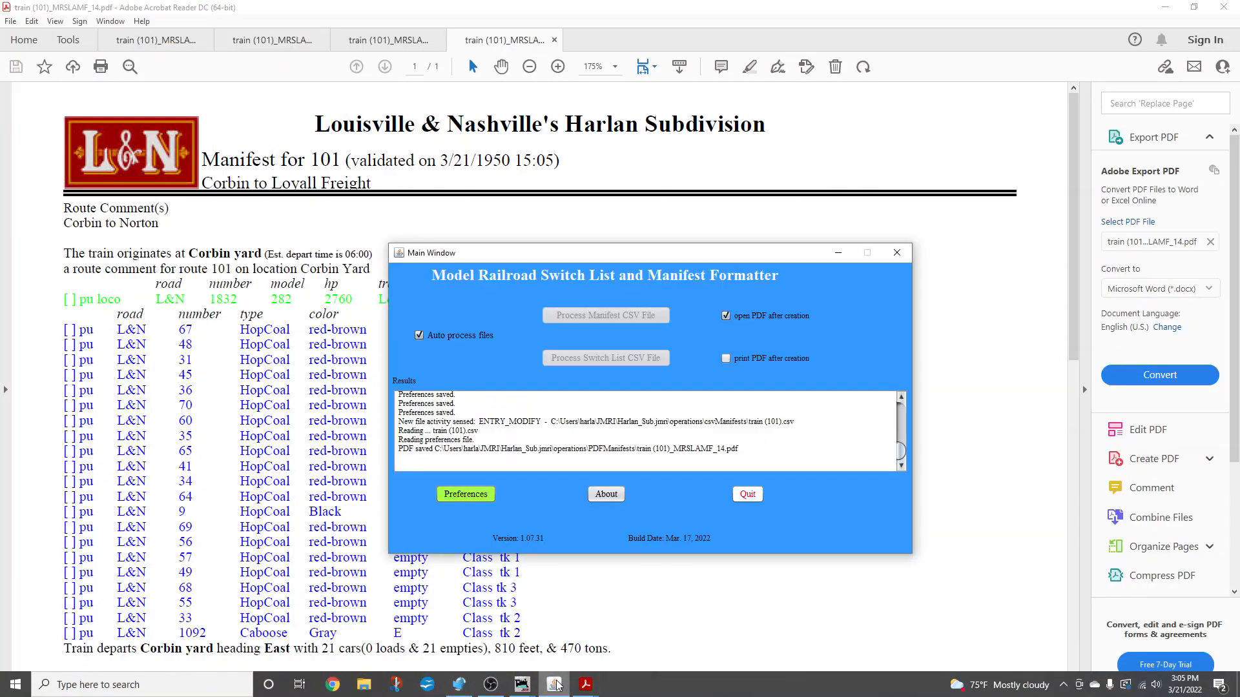
{"action": "left_click", "coordinate": [475, 493]}
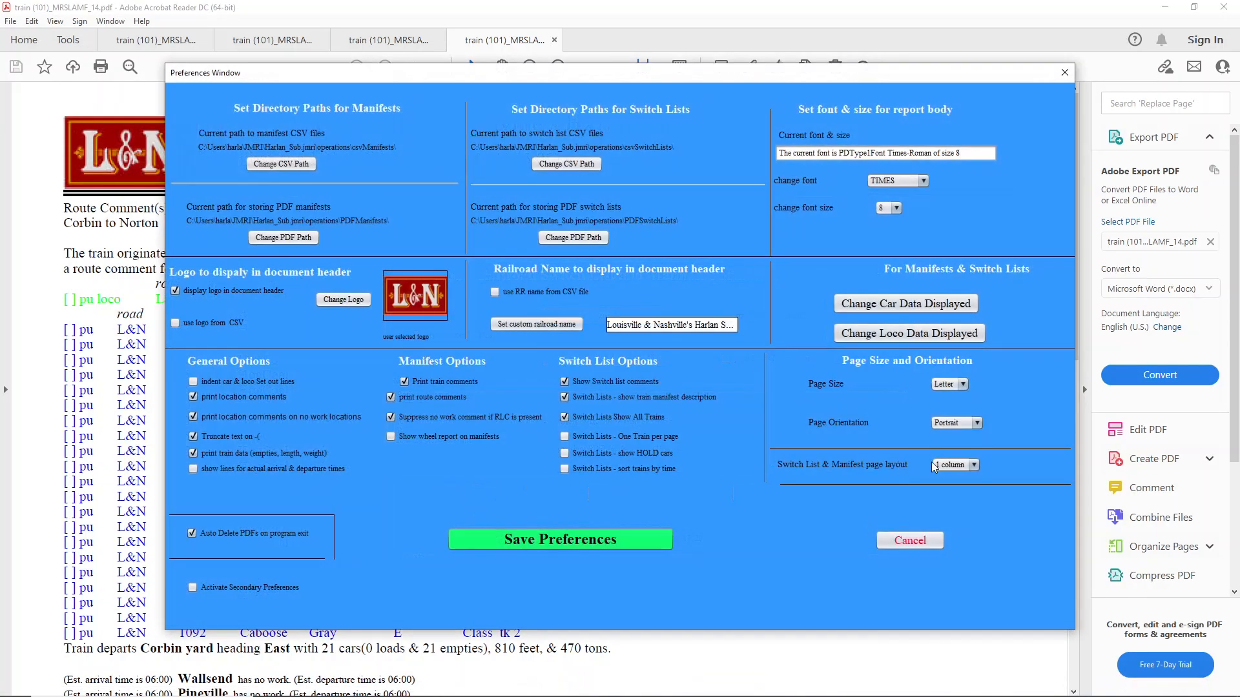
{"action": "left_click", "coordinate": [975, 464]}
{"action": "left_click", "coordinate": [963, 490]}
{"action": "left_click", "coordinate": [599, 537]}
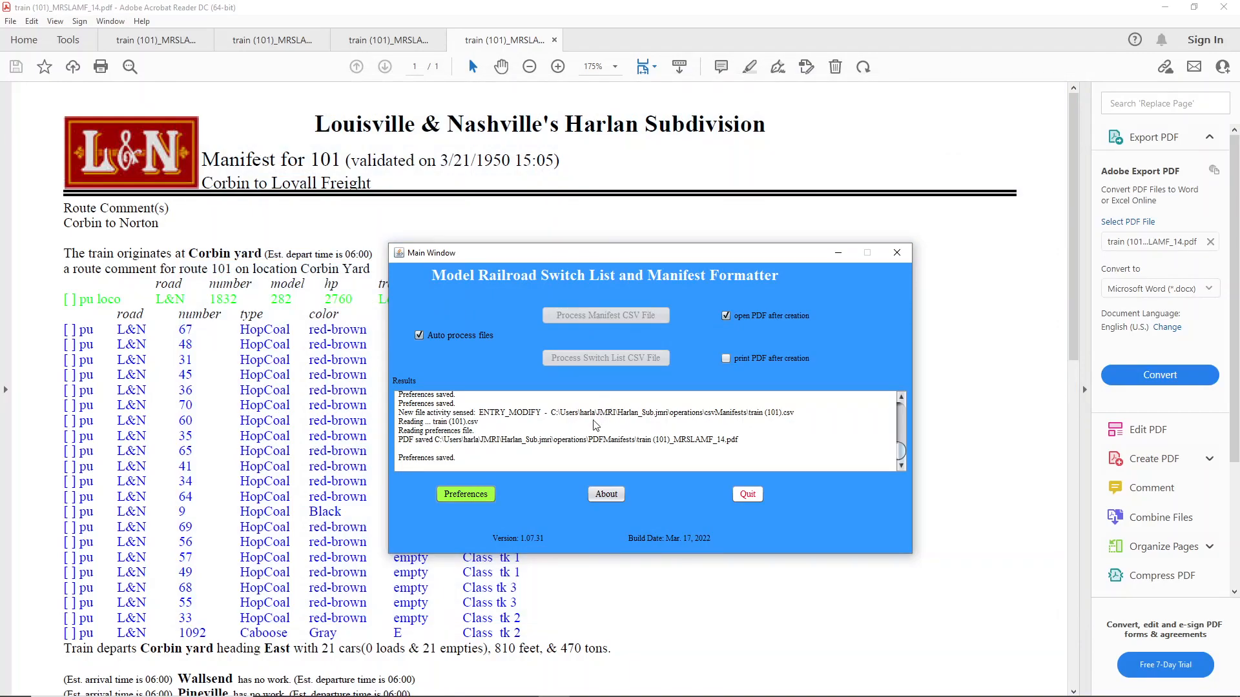
Switch to PanelPro's Trains window, then reset and rebuild train 101 for a two-column manifest
{"action": "mouse_move", "coordinate": [552, 689]}
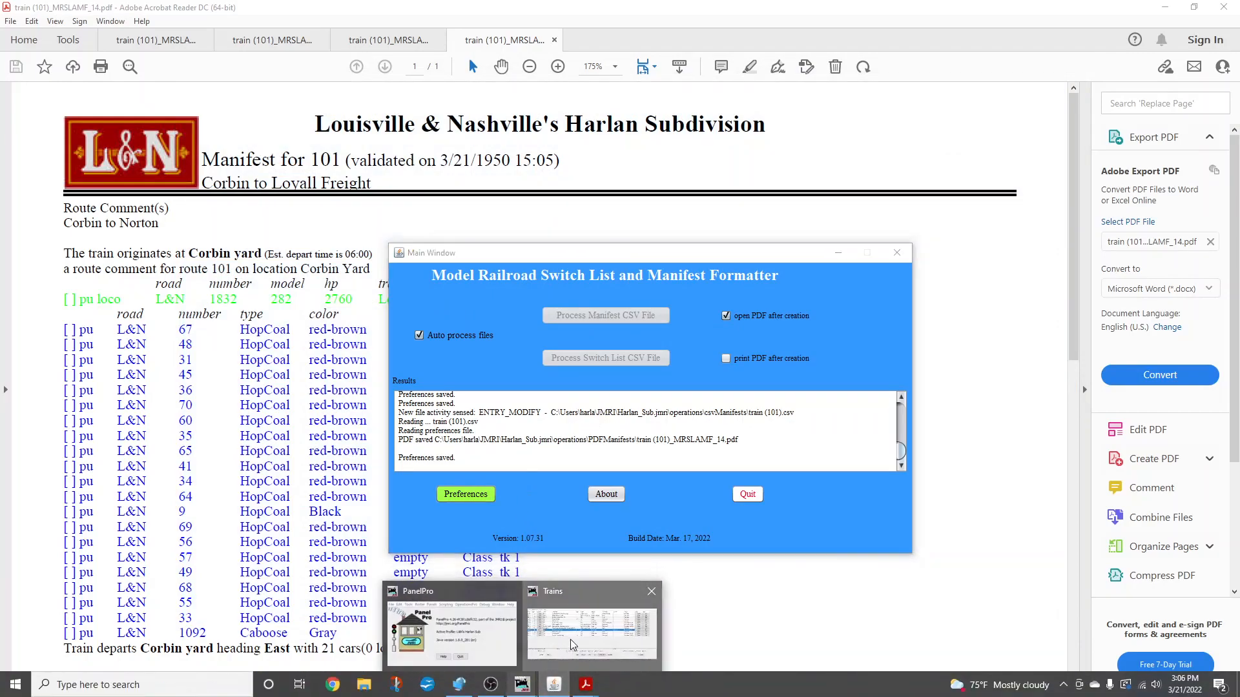
{"action": "left_click", "coordinate": [448, 633]}
{"action": "left_click", "coordinate": [966, 316]}
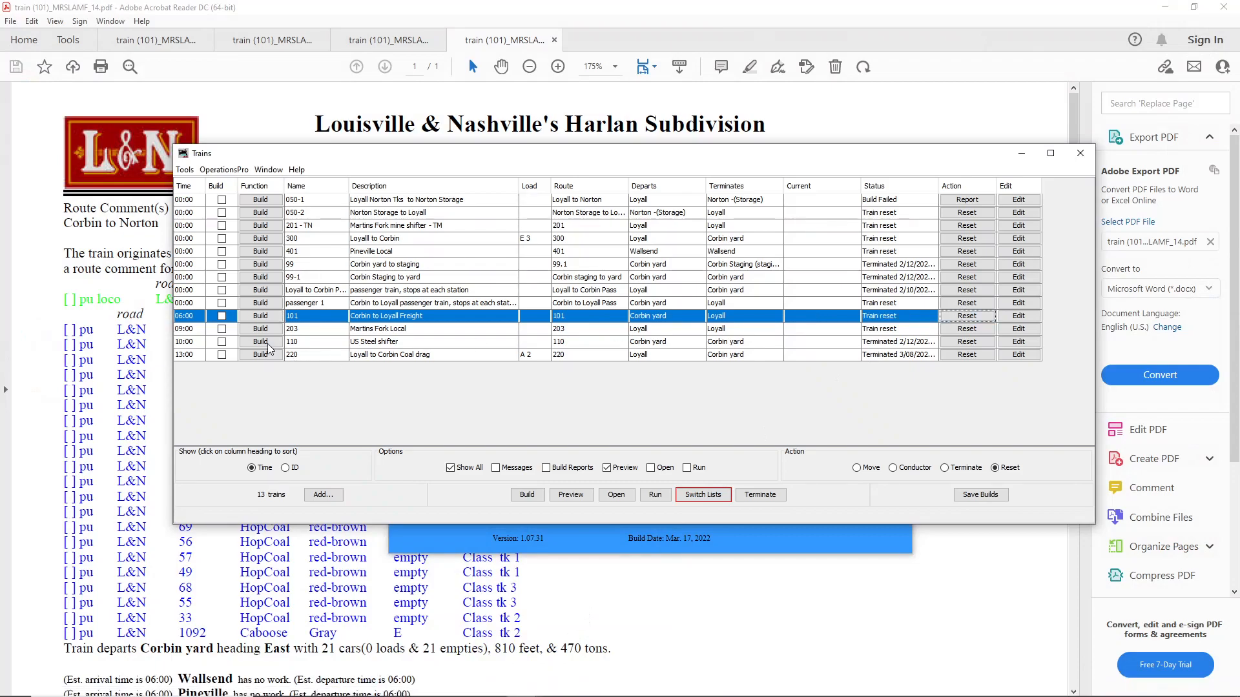
{"action": "left_click", "coordinate": [260, 316]}
{"action": "left_click", "coordinate": [260, 316]}
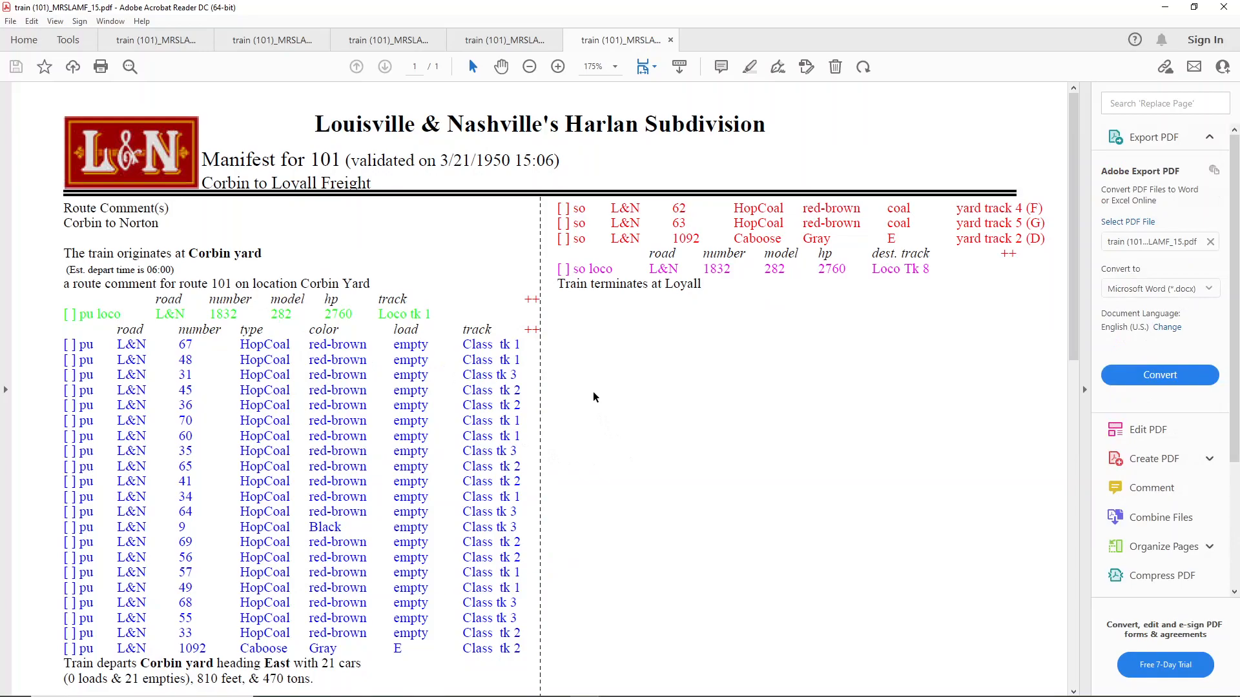
Examine how the car lines fit within each column of the two-column manifest, down to the Loyall set-outs
{"action": "scroll", "coordinate": [595, 395], "scroll_direction": "down", "scroll_amount": 10}
{"action": "scroll", "coordinate": [587, 418], "scroll_direction": "down", "scroll_amount": 3}
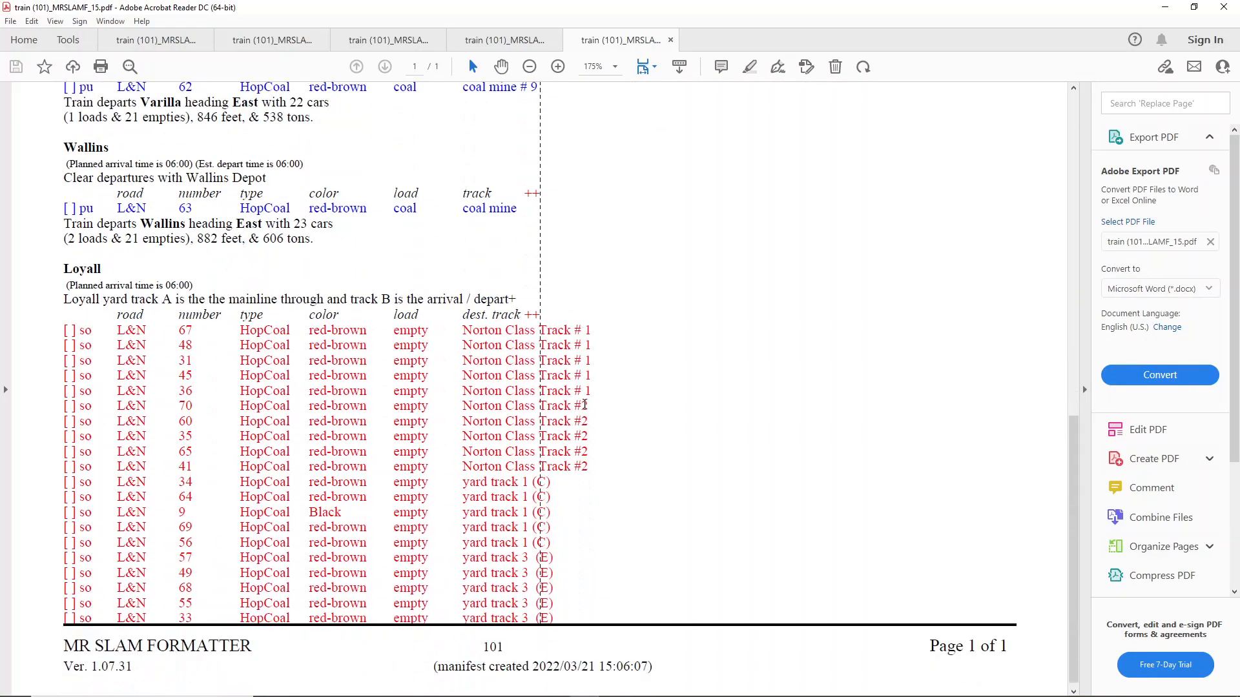
{"action": "scroll", "coordinate": [566, 361], "scroll_direction": "down", "scroll_amount": 1}
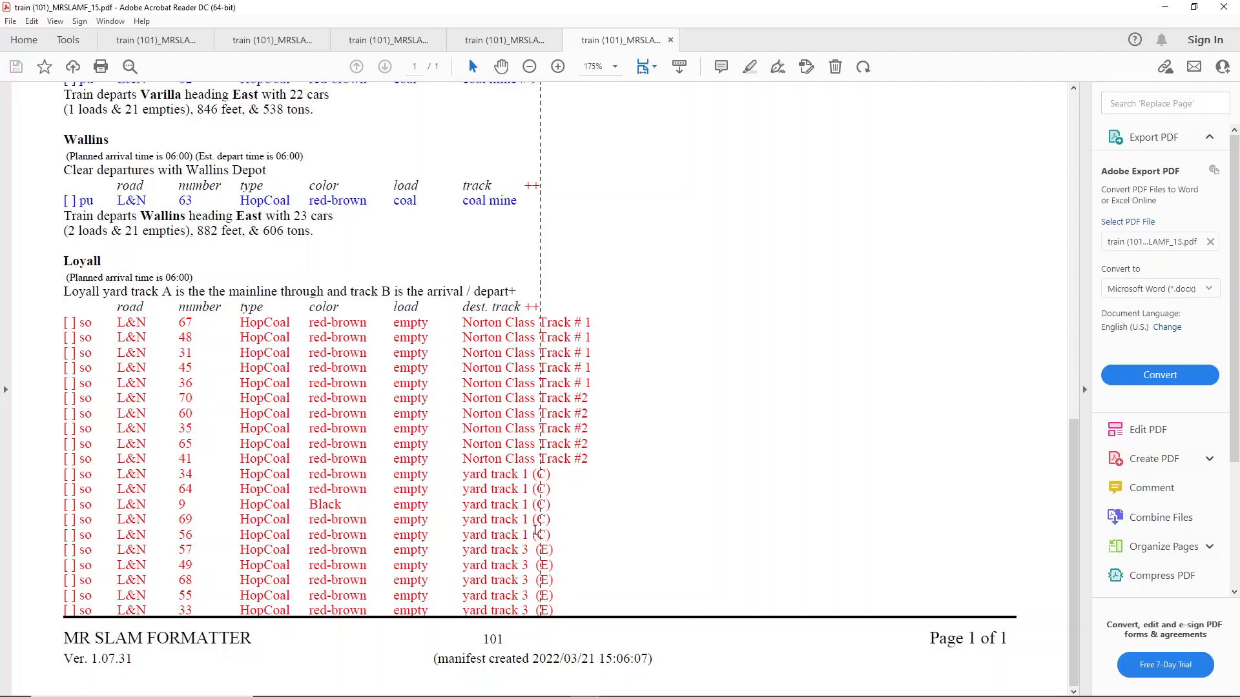
{"action": "scroll", "coordinate": [613, 426], "scroll_direction": "up", "scroll_amount": 10}
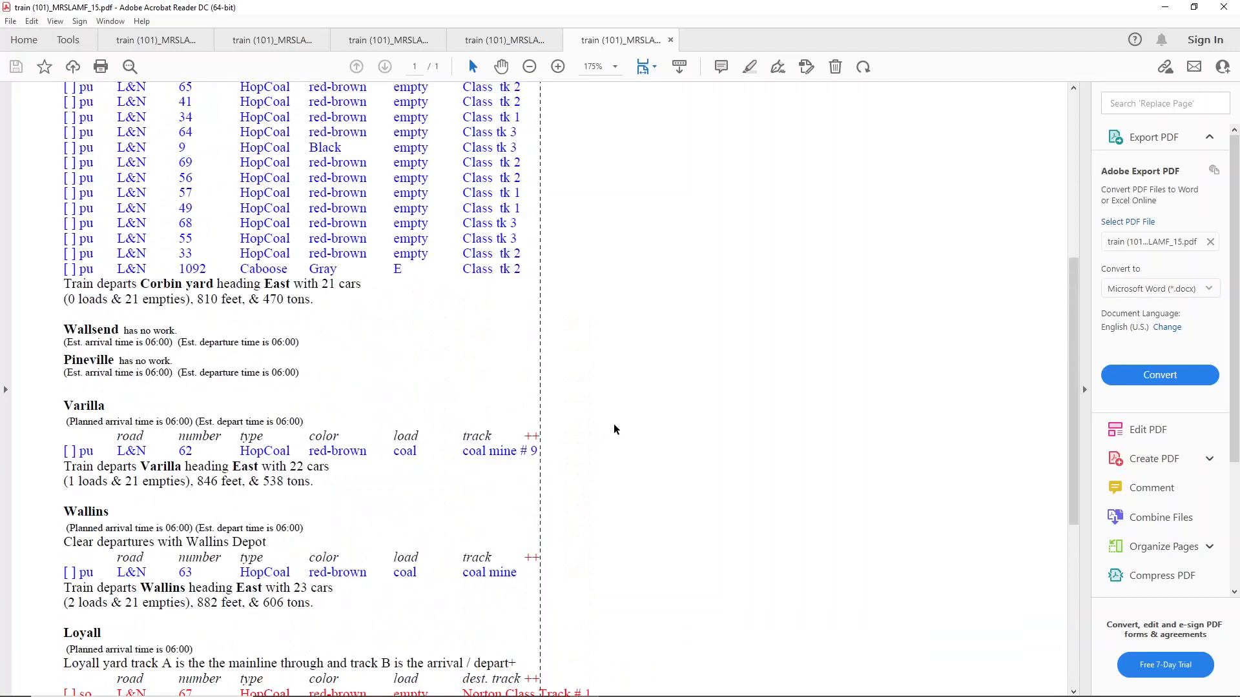
{"action": "scroll", "coordinate": [613, 426], "scroll_direction": "up", "scroll_amount": 3}
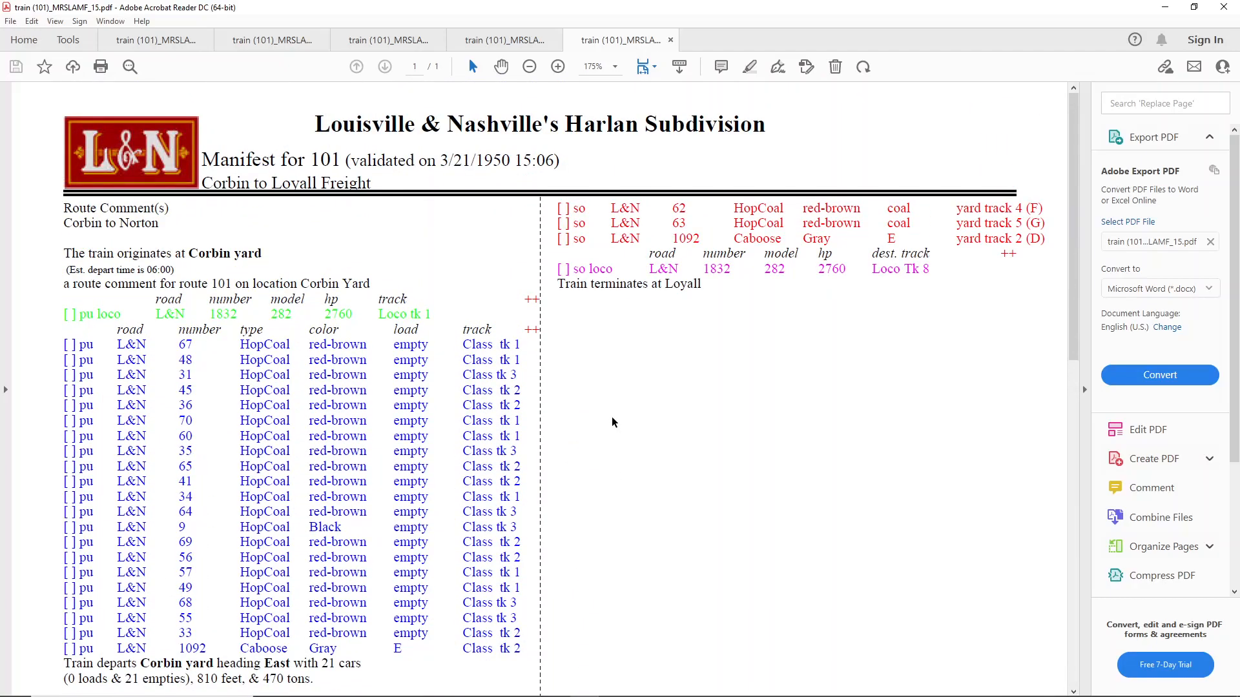
{"action": "mouse_move", "coordinate": [1073, 191]}
{"action": "left_mouse_down"}
{"action": "mouse_move", "coordinate": [1121, 554]}
{"action": "mouse_move", "coordinate": [1067, 183]}
{"action": "left_mouse_up"}
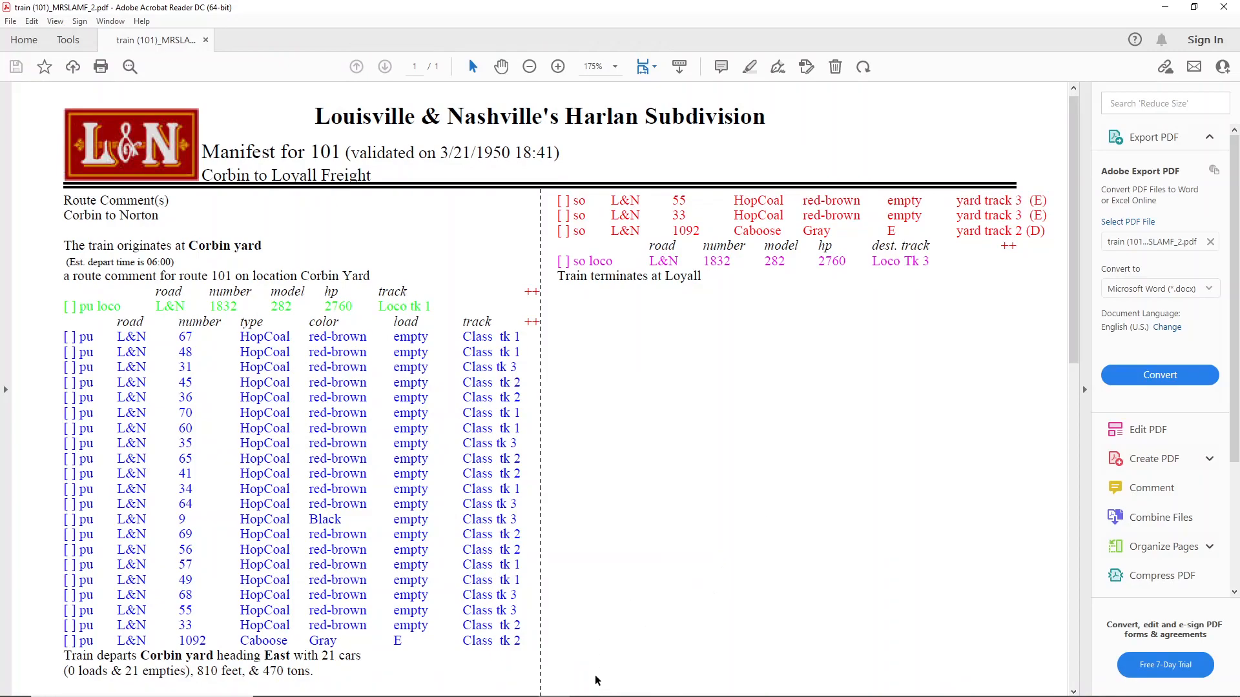
Switch to the formatter and open the car data preferences to check the available widths for the two-column layout
{"action": "mouse_move", "coordinate": [581, 696]}
{"action": "mouse_move", "coordinate": [522, 684]}
{"action": "left_click", "coordinate": [517, 620]}
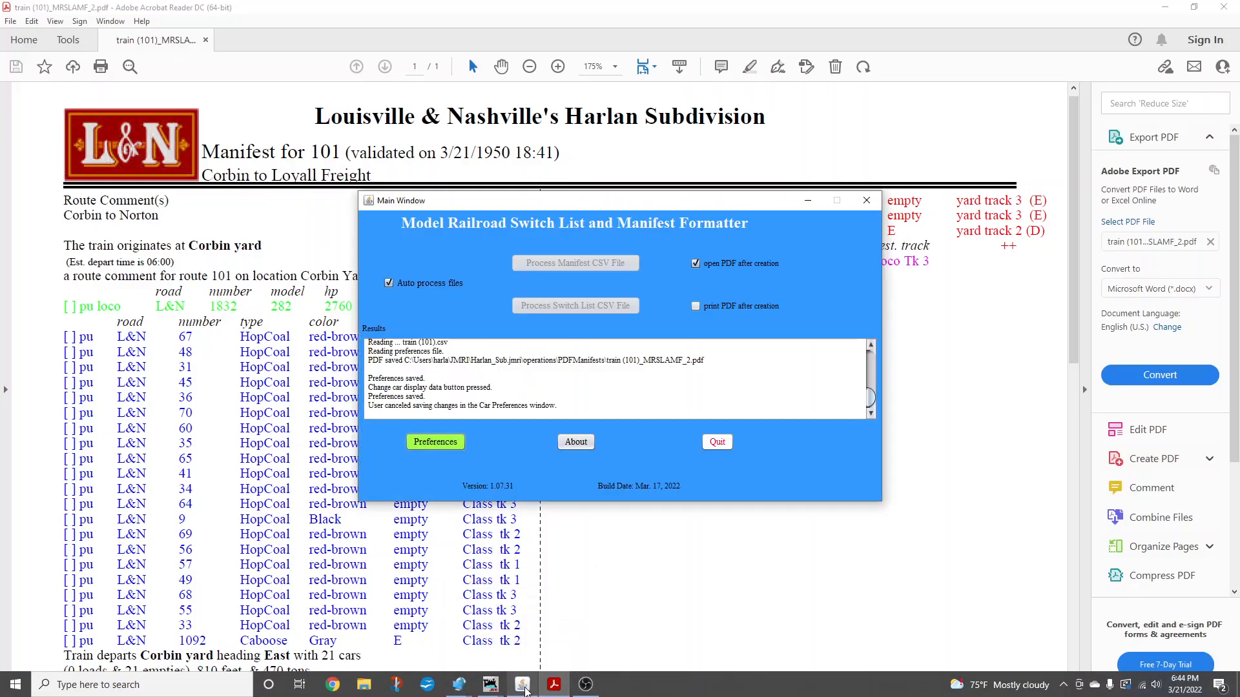
{"action": "left_click", "coordinate": [454, 445]}
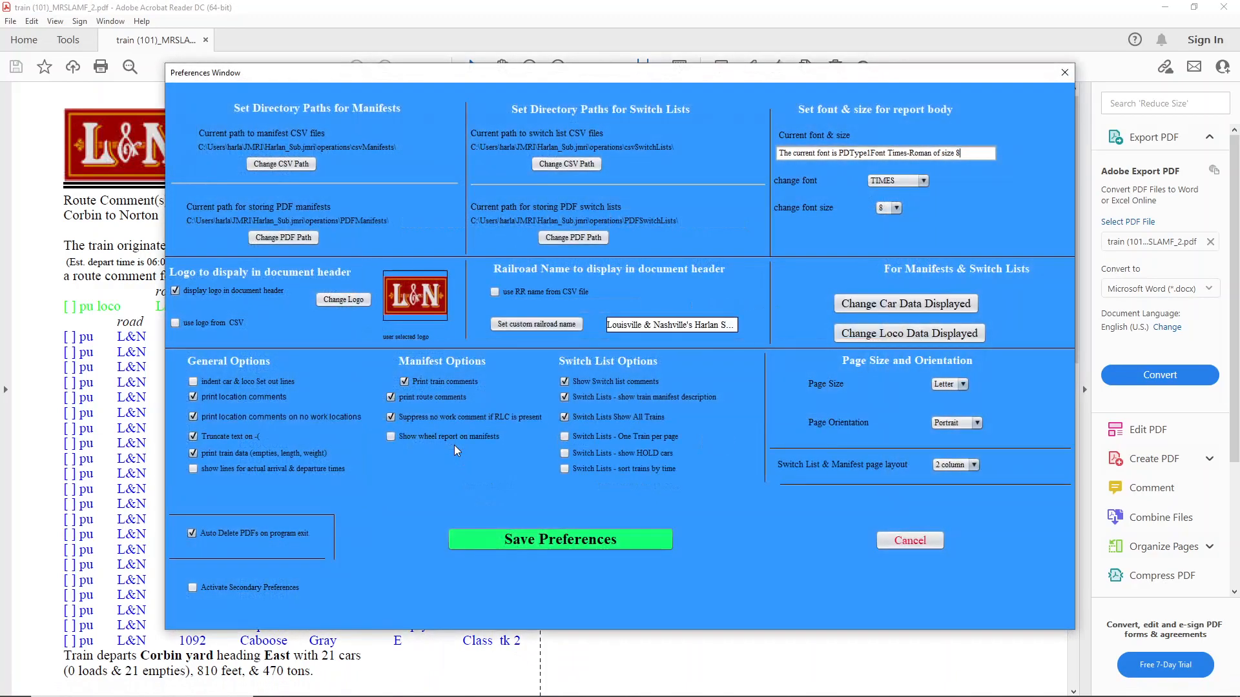
{"action": "left_click", "coordinate": [916, 304]}
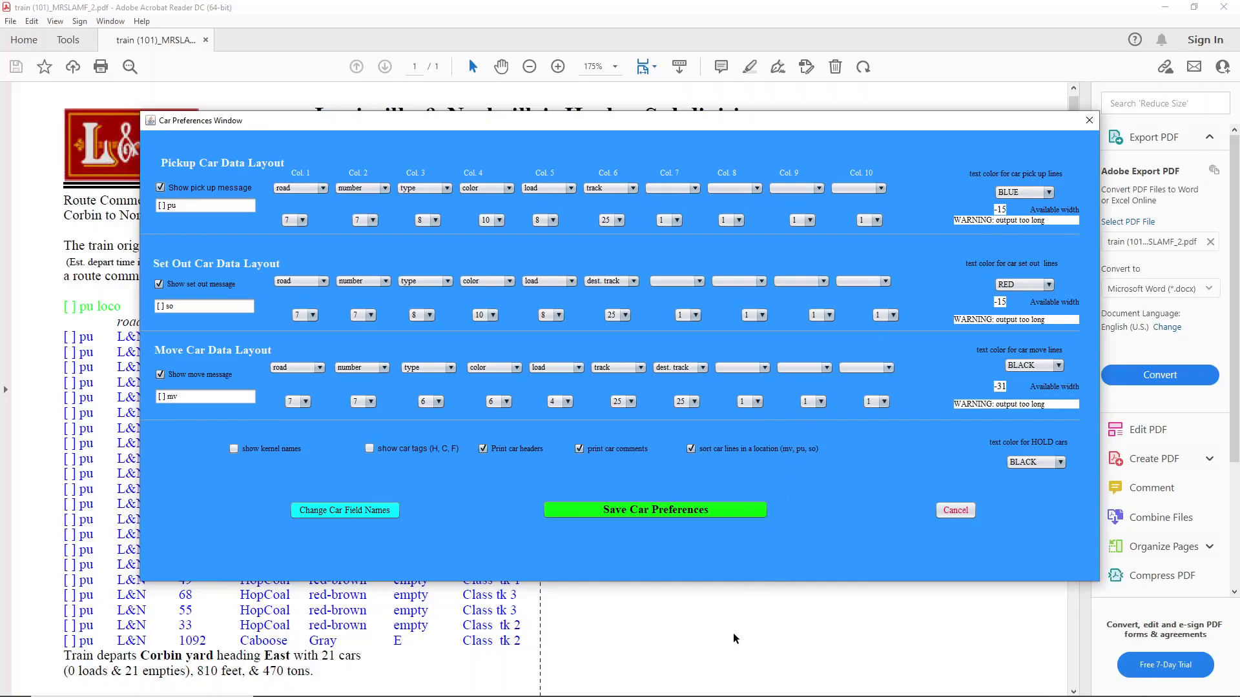
Return to the two-column manifest and examine the ++ markers beside the headings and the lines crossing the column divider
{"action": "mouse_move", "coordinate": [713, 696]}
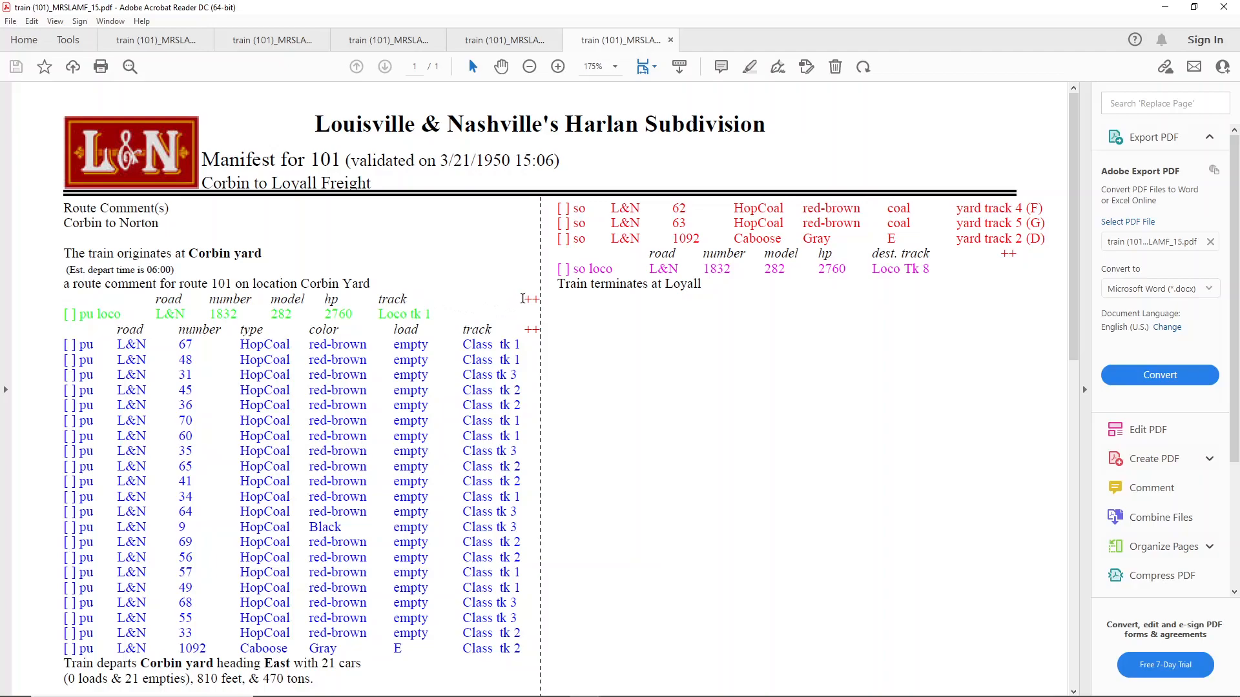
{"action": "left_click_drag", "start_coordinate": [524, 299], "coordinate": [536, 303]}
{"action": "scroll", "coordinate": [572, 375], "scroll_direction": "down", "scroll_amount": 6}
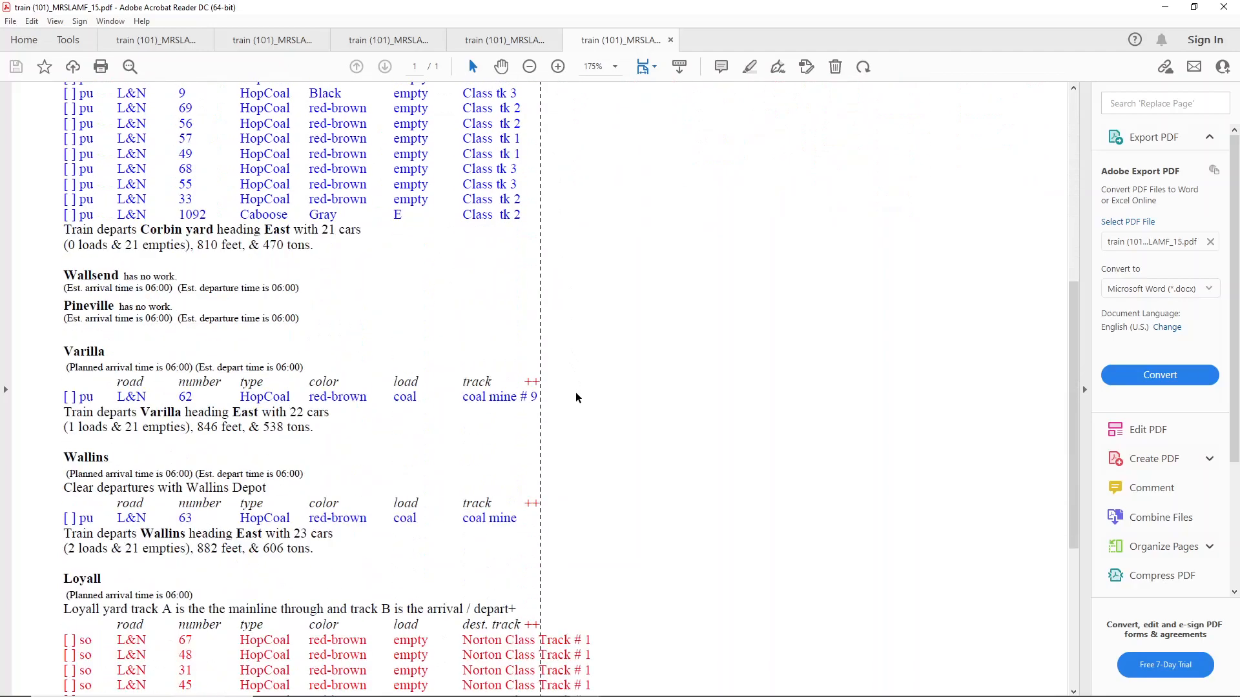
{"action": "scroll", "coordinate": [575, 393], "scroll_direction": "down", "scroll_amount": 4}
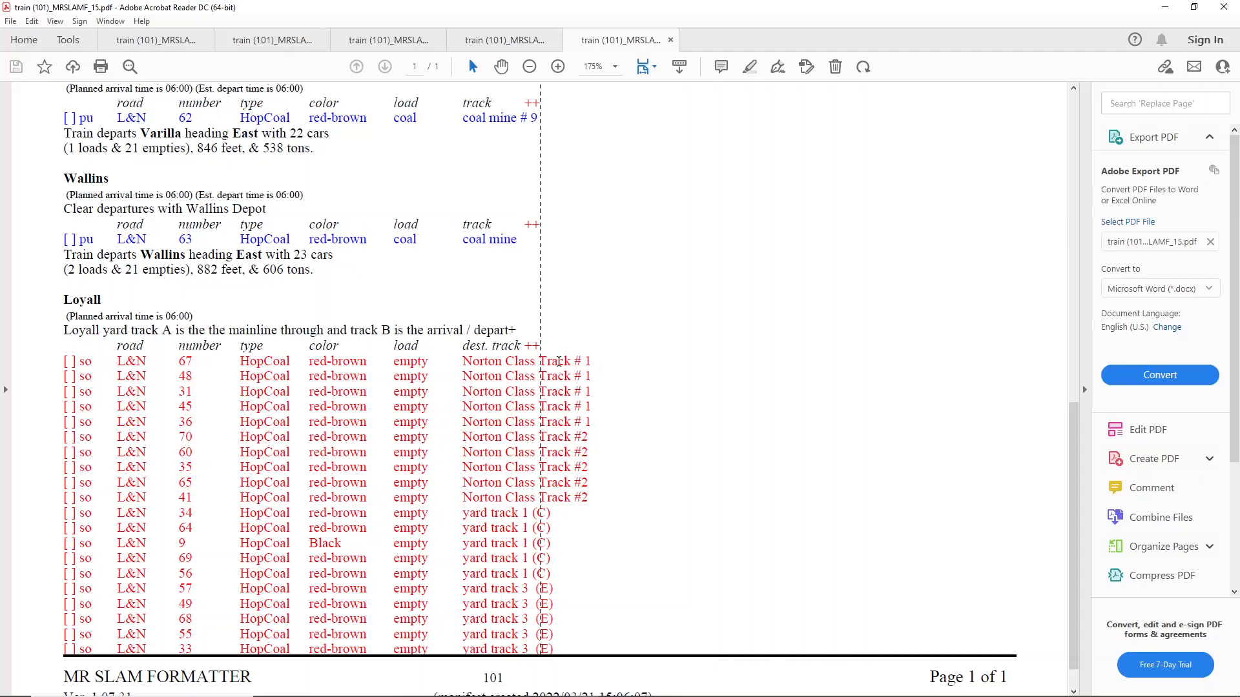
{"action": "scroll", "coordinate": [578, 394], "scroll_direction": "up", "scroll_amount": 1}
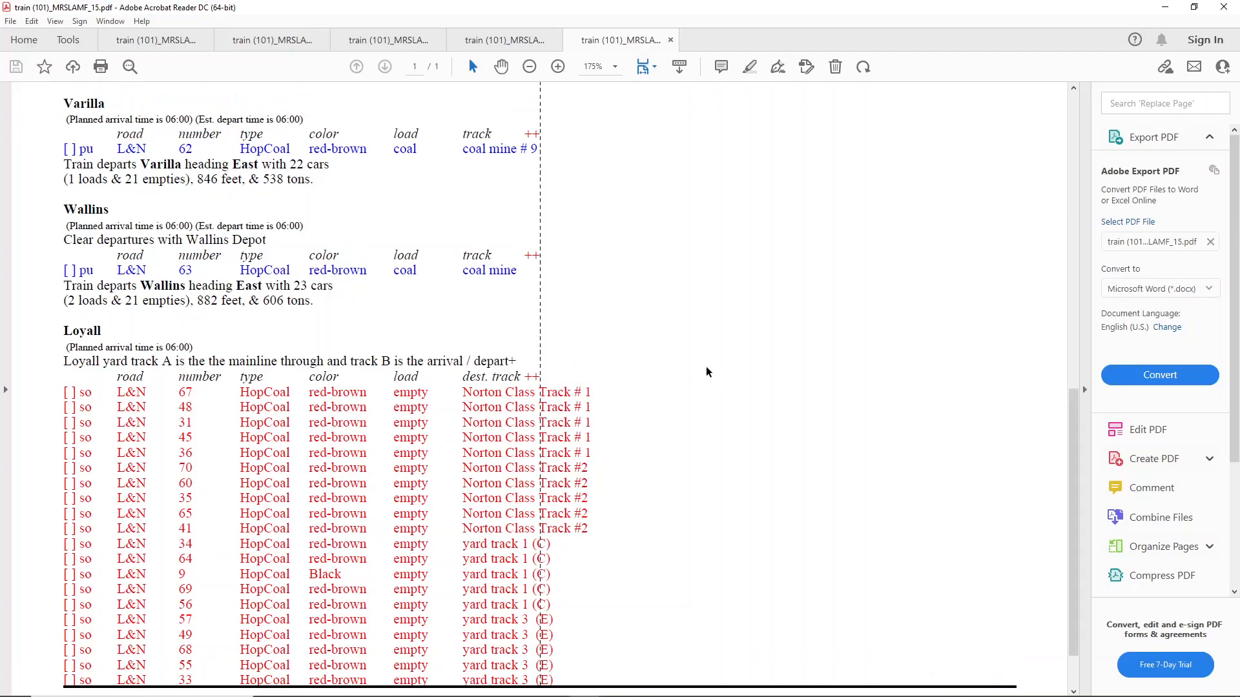
{"action": "scroll", "coordinate": [1029, 210], "scroll_direction": "up", "scroll_amount": 10}
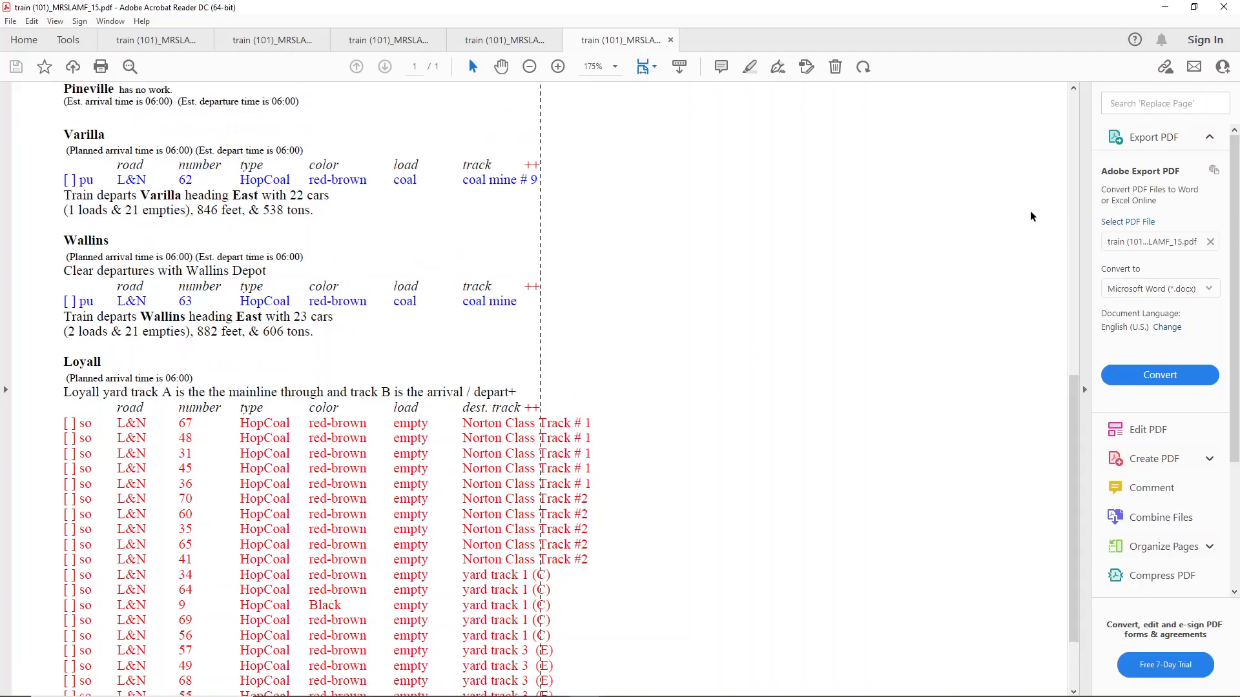
{"action": "scroll", "coordinate": [1029, 210], "scroll_direction": "up", "scroll_amount": 10}
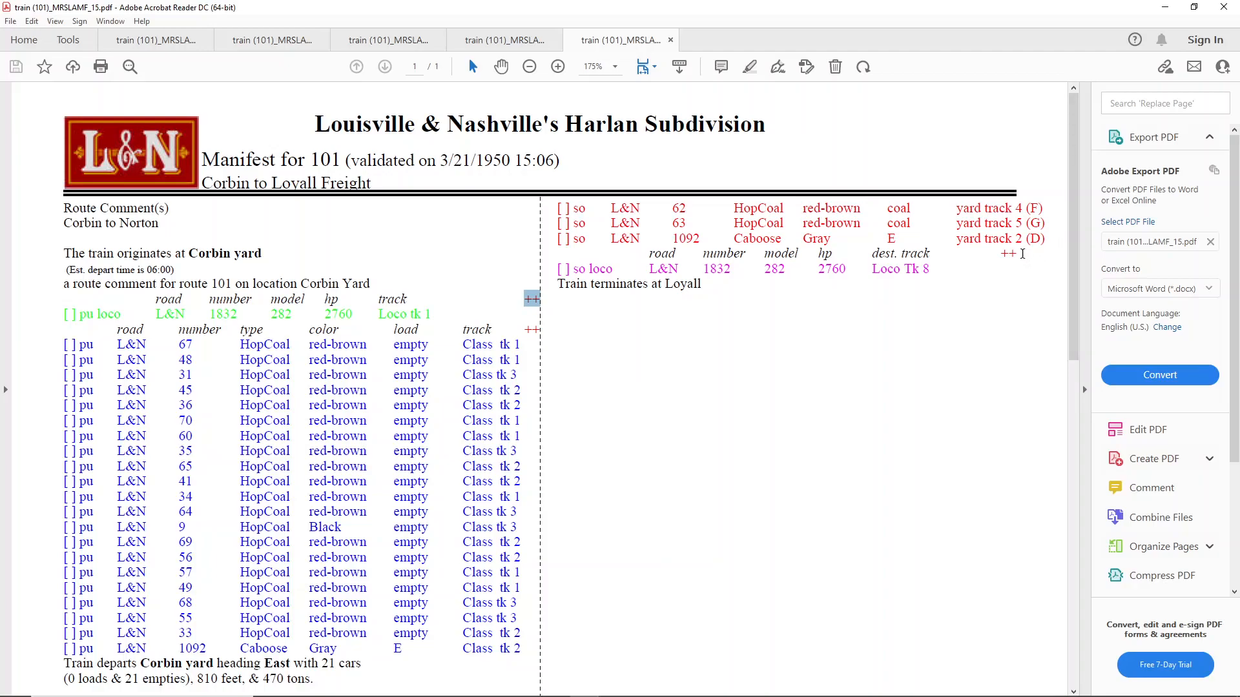
Examine the ++ marker beside the set-out locomotive heading and how the Loyall destination tracks fit against the column divider
{"action": "left_click_drag", "start_coordinate": [1018, 254], "coordinate": [1004, 256]}
{"action": "scroll", "coordinate": [632, 464], "scroll_direction": "down", "scroll_amount": 1}
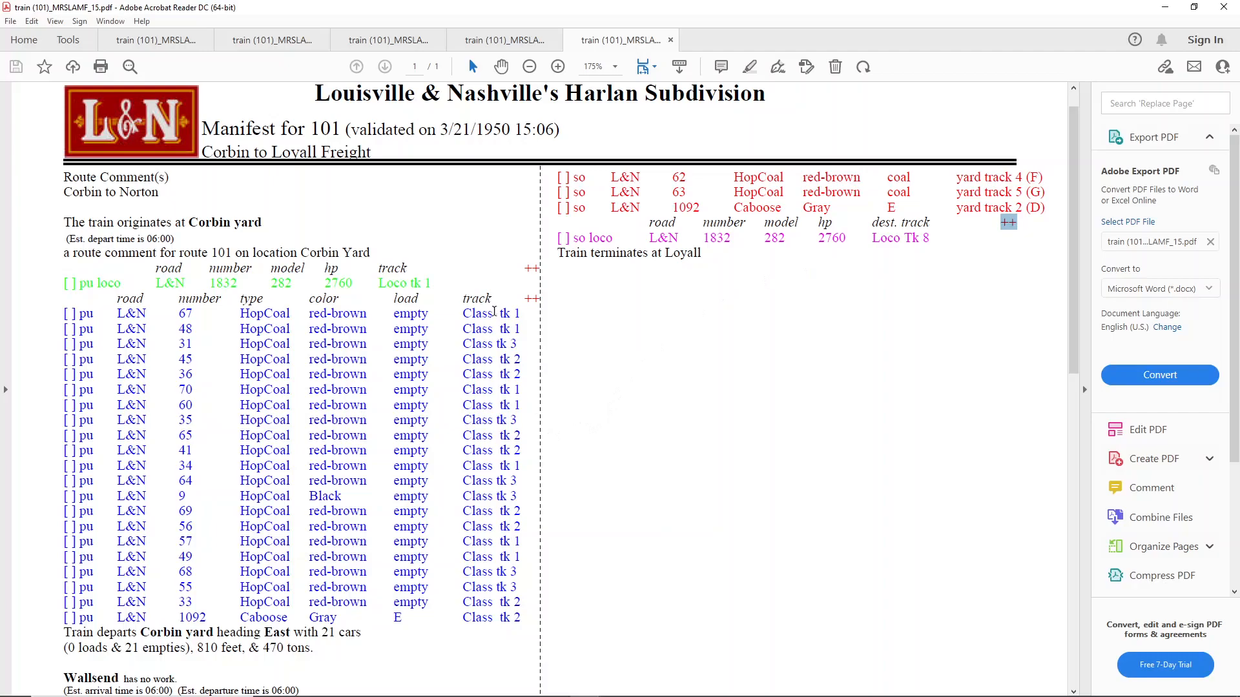
{"action": "scroll", "coordinate": [492, 435], "scroll_direction": "down", "scroll_amount": 3}
{"action": "scroll", "coordinate": [492, 436], "scroll_direction": "down", "scroll_amount": 6}
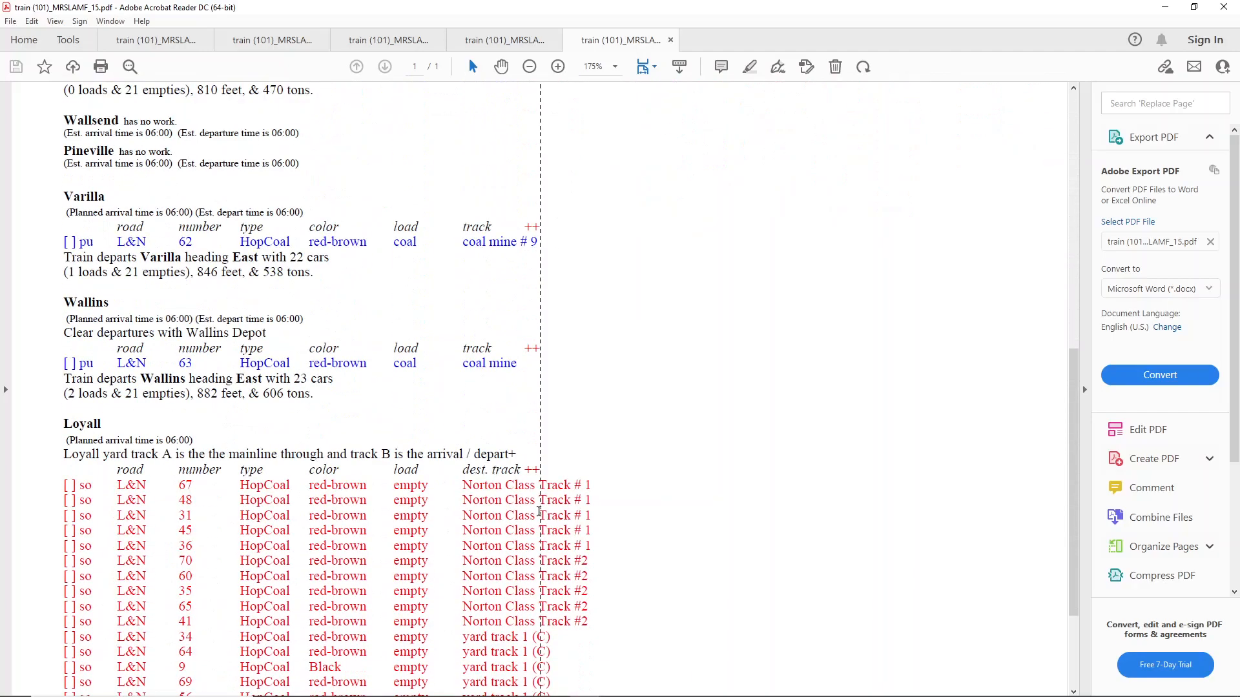
{"action": "scroll", "coordinate": [538, 511], "scroll_direction": "down", "scroll_amount": 2}
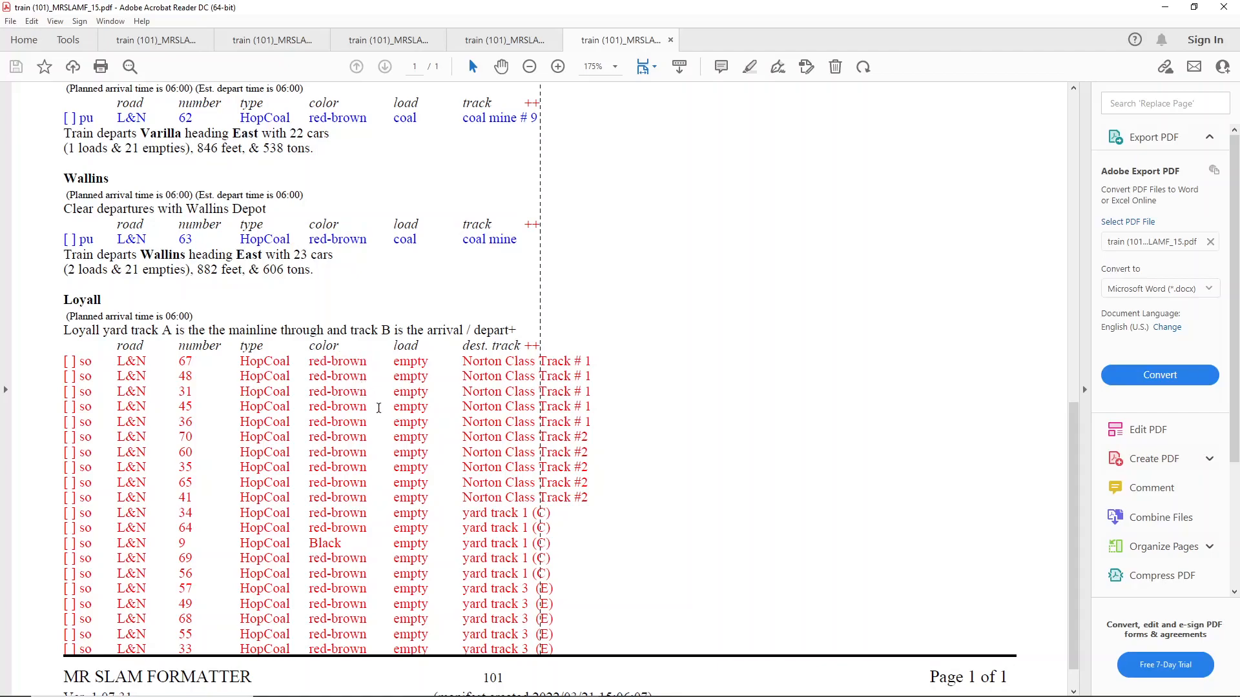
{"action": "scroll", "coordinate": [633, 363], "scroll_direction": "up", "scroll_amount": 8}
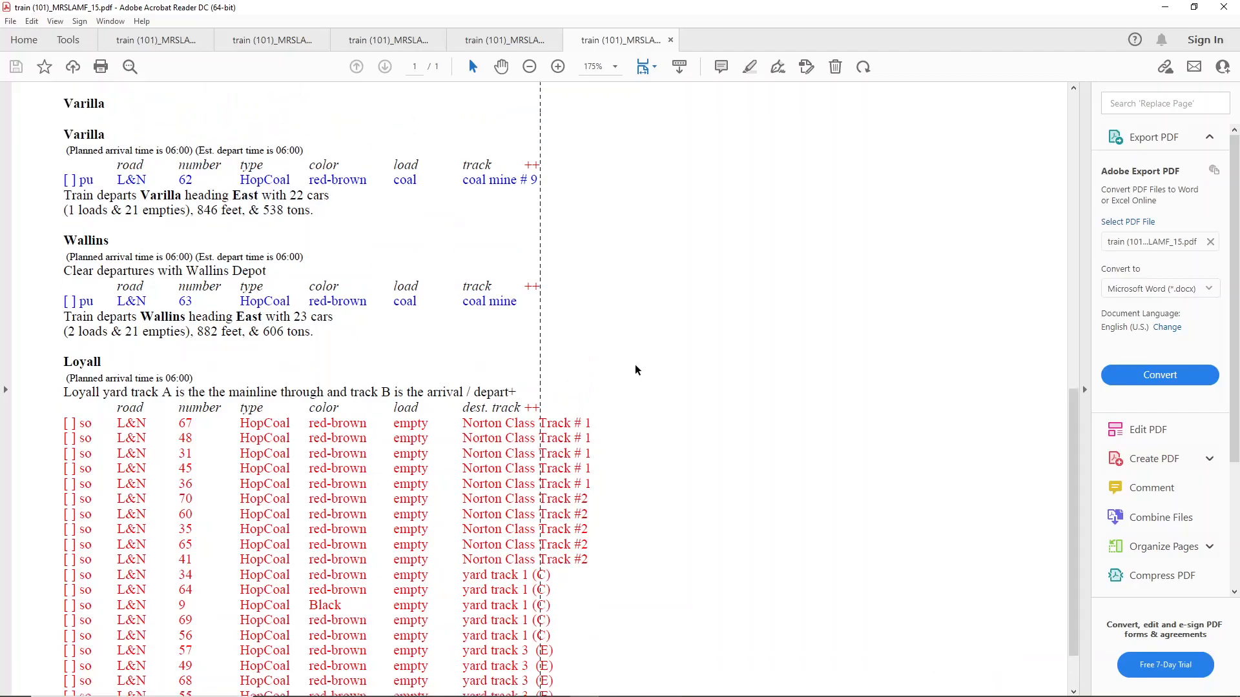
{"action": "scroll", "coordinate": [629, 367], "scroll_direction": "up", "scroll_amount": 3}
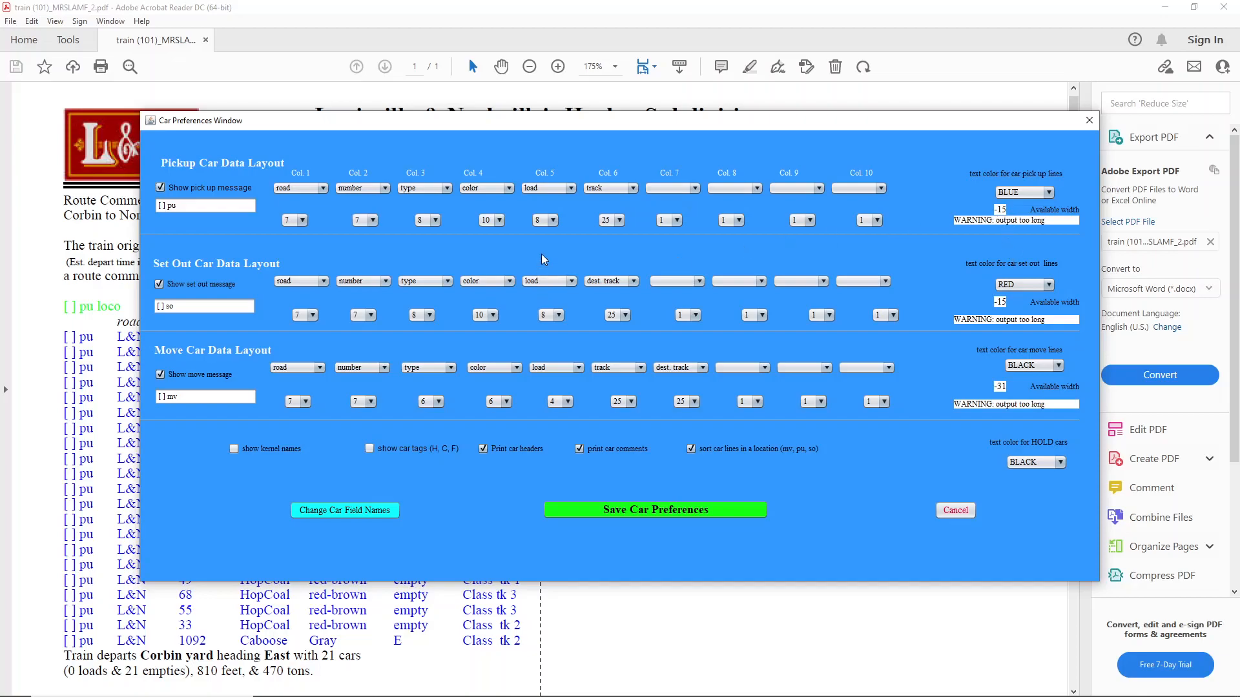
Clear the load field from column 5 of both the pickup and set out car data layouts
{"action": "left_click", "coordinate": [571, 187]}
{"action": "scroll", "coordinate": [574, 215], "scroll_direction": "up", "scroll_amount": 2}
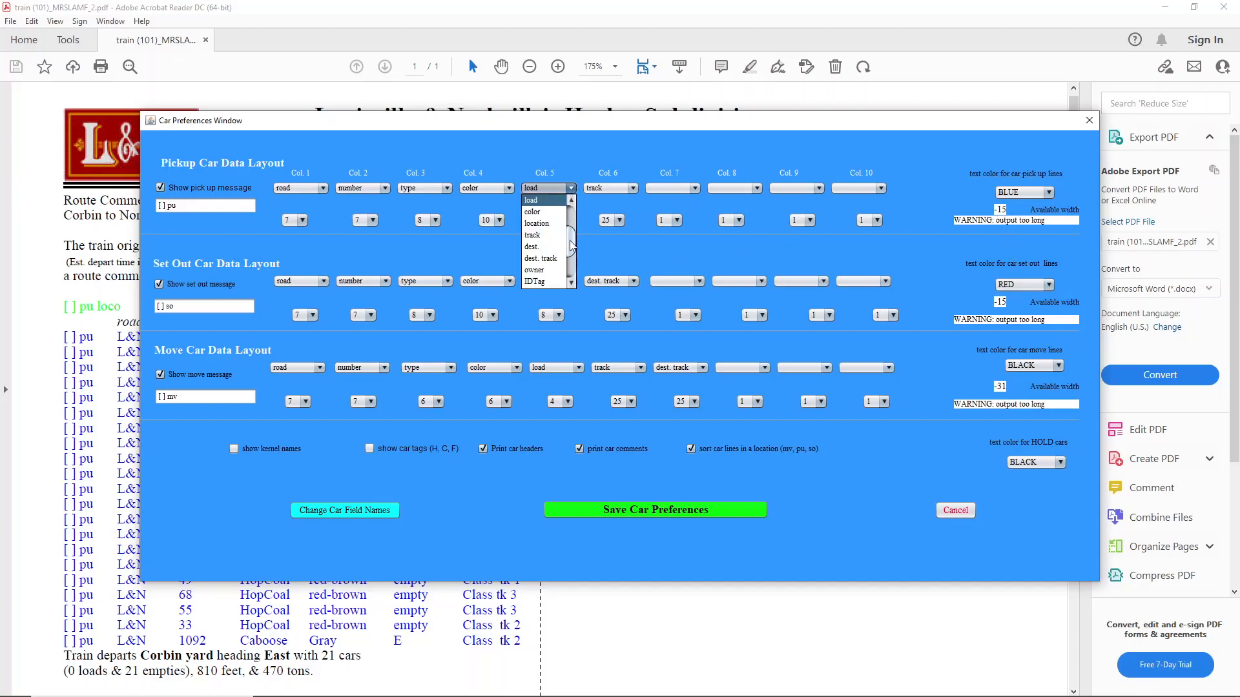
{"action": "left_click", "coordinate": [542, 200]}
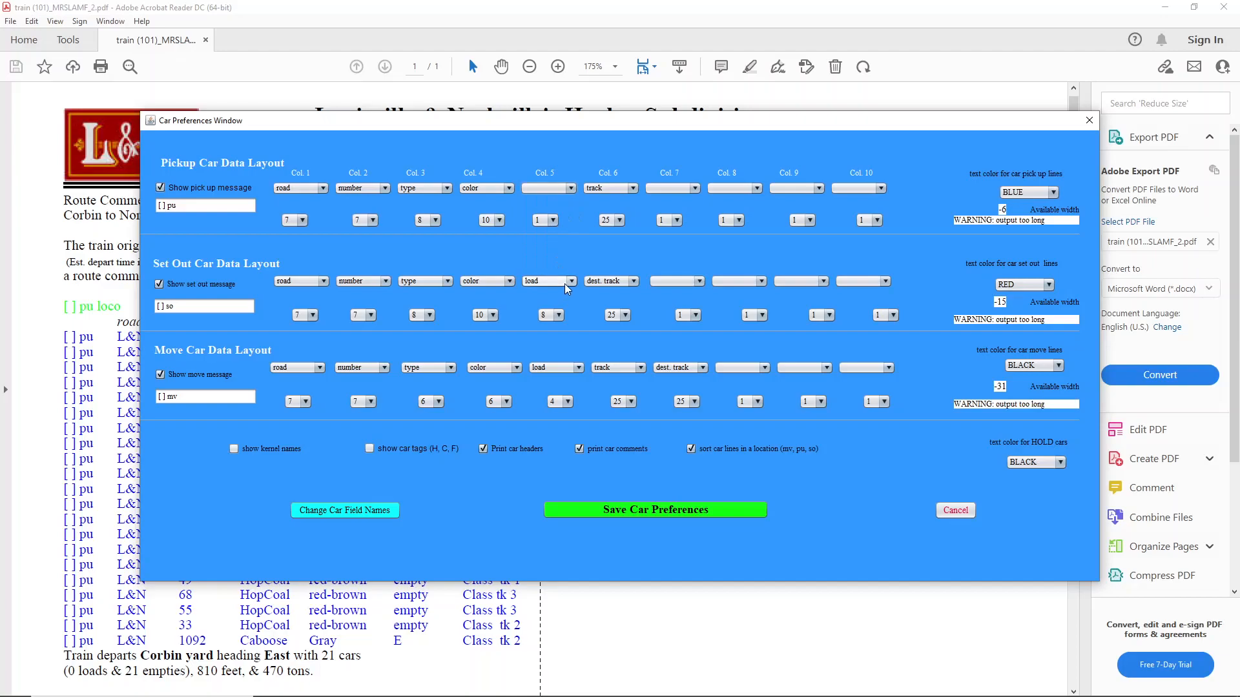
{"action": "left_click", "coordinate": [571, 281]}
{"action": "scroll", "coordinate": [555, 323], "scroll_direction": "up", "scroll_amount": 1}
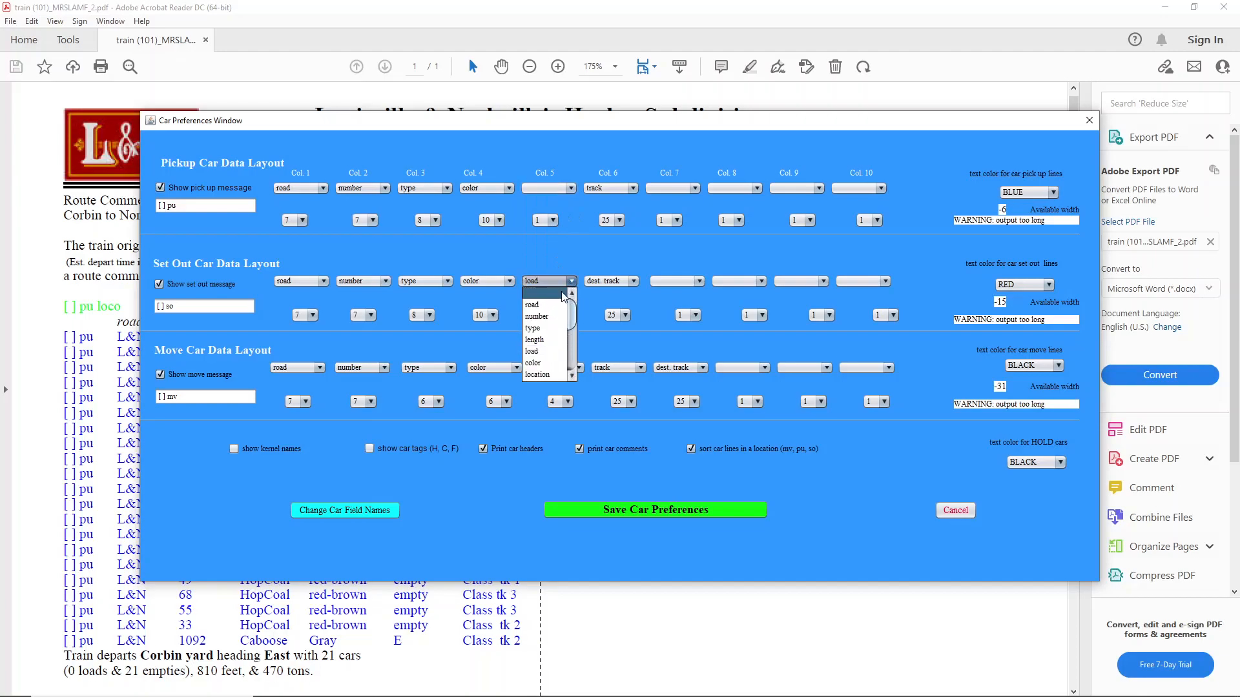
{"action": "left_click", "coordinate": [561, 293]}
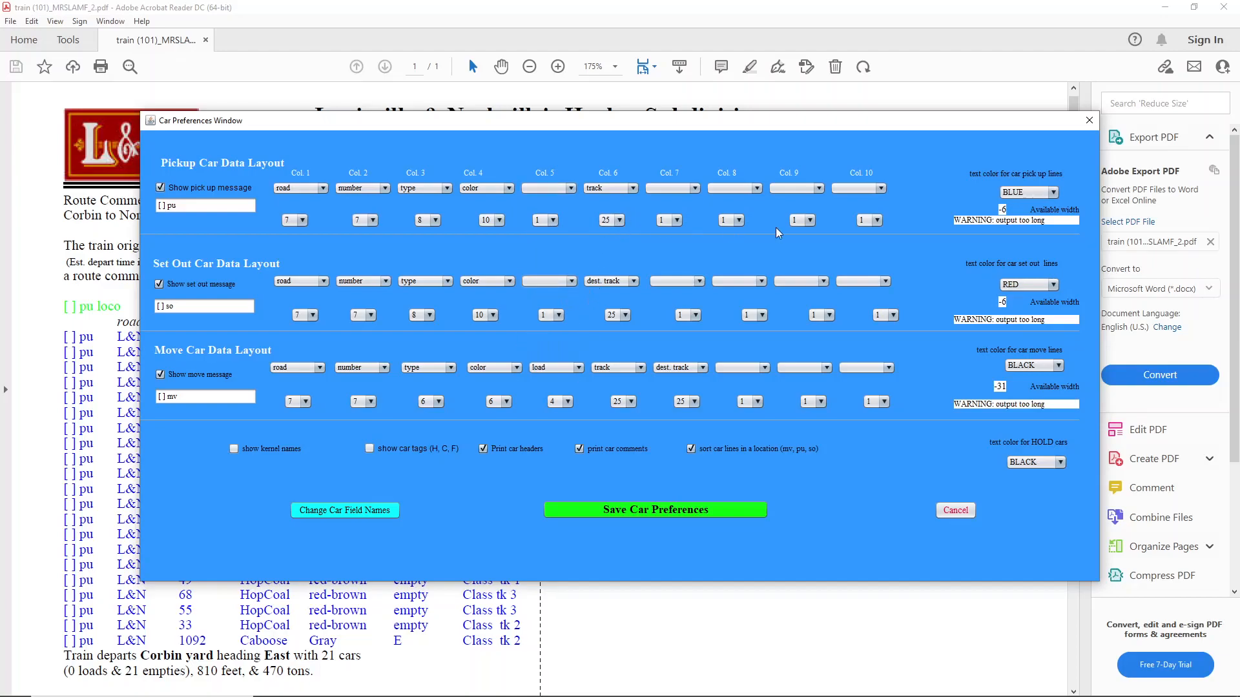
Set the column 6 track width to 19 for both pickup and set out cars, and save the car preferences
{"action": "left_click", "coordinate": [618, 219]}
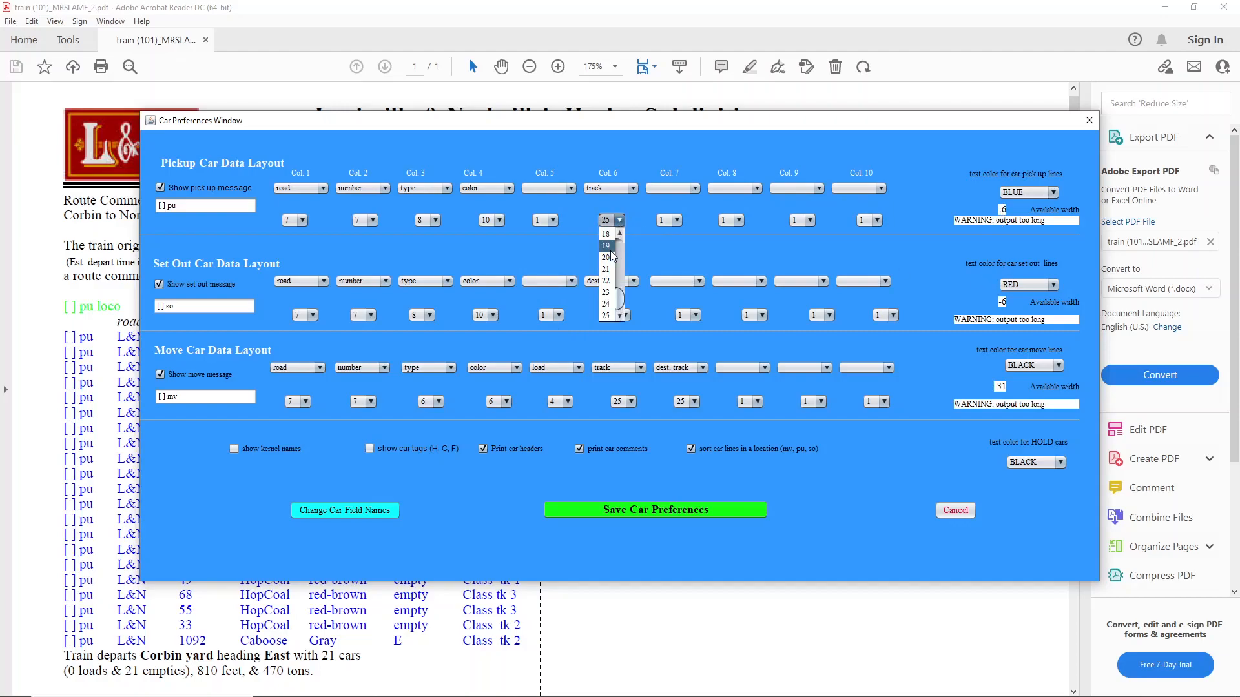
{"action": "left_click", "coordinate": [611, 251]}
{"action": "left_click", "coordinate": [625, 315]}
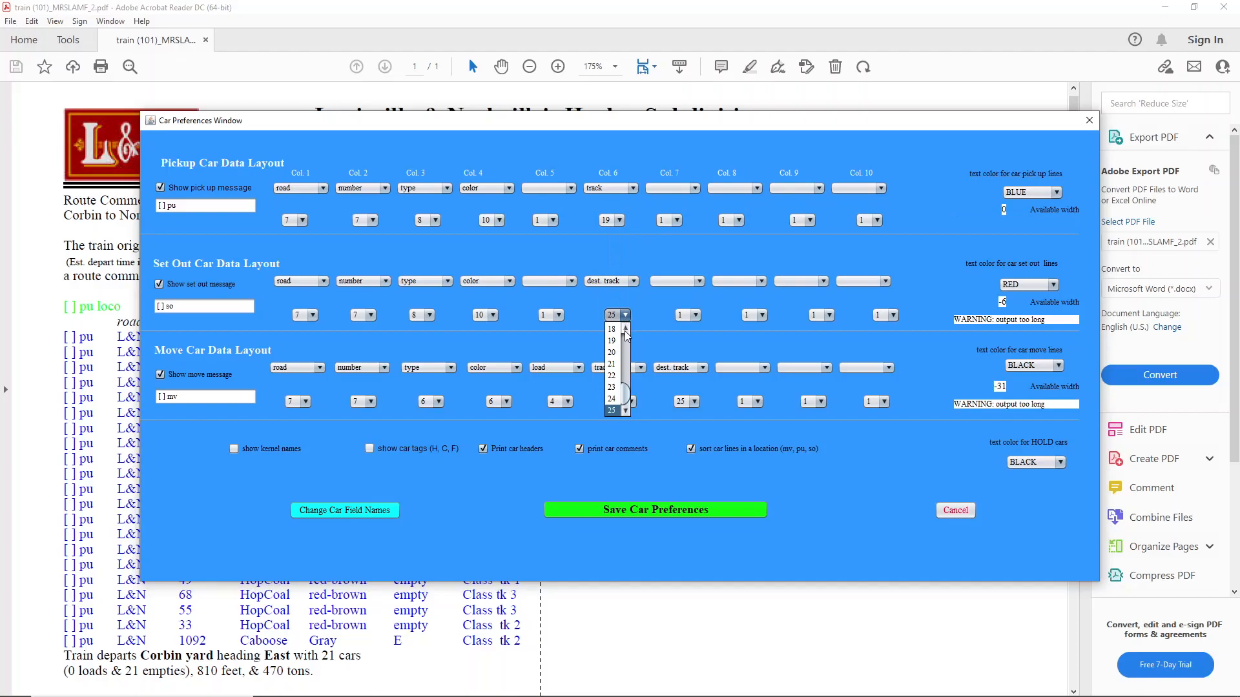
{"action": "left_click", "coordinate": [616, 343]}
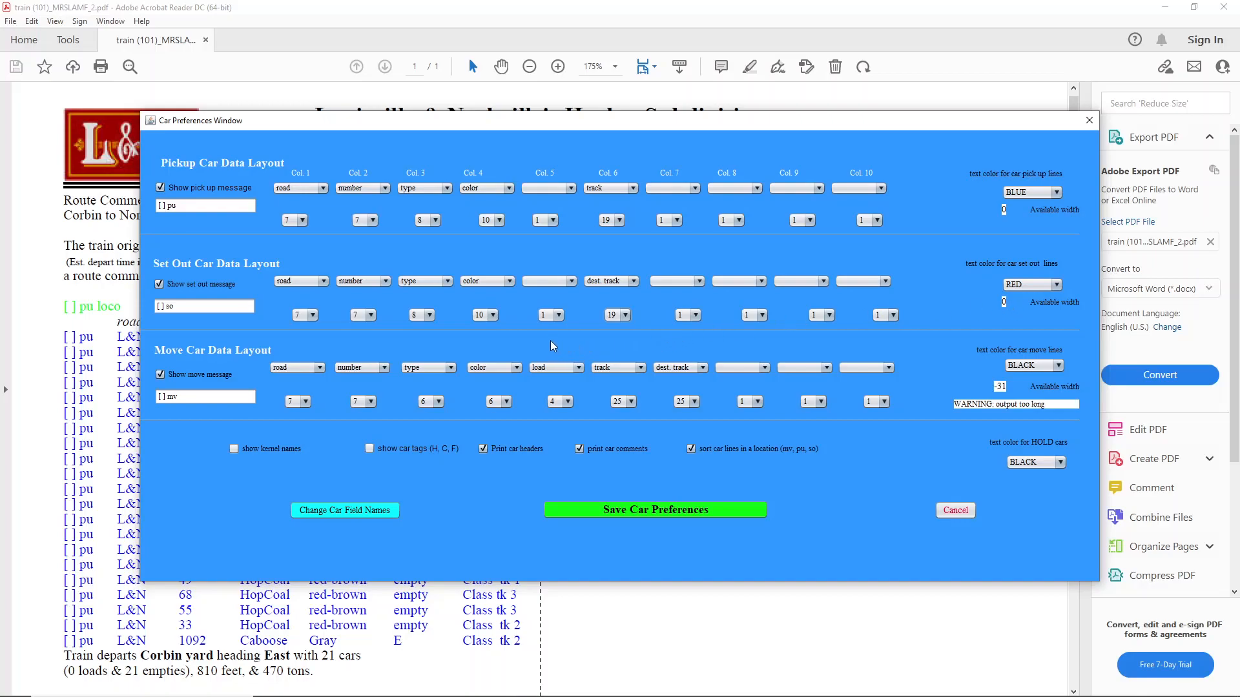
{"action": "left_click", "coordinate": [679, 508]}
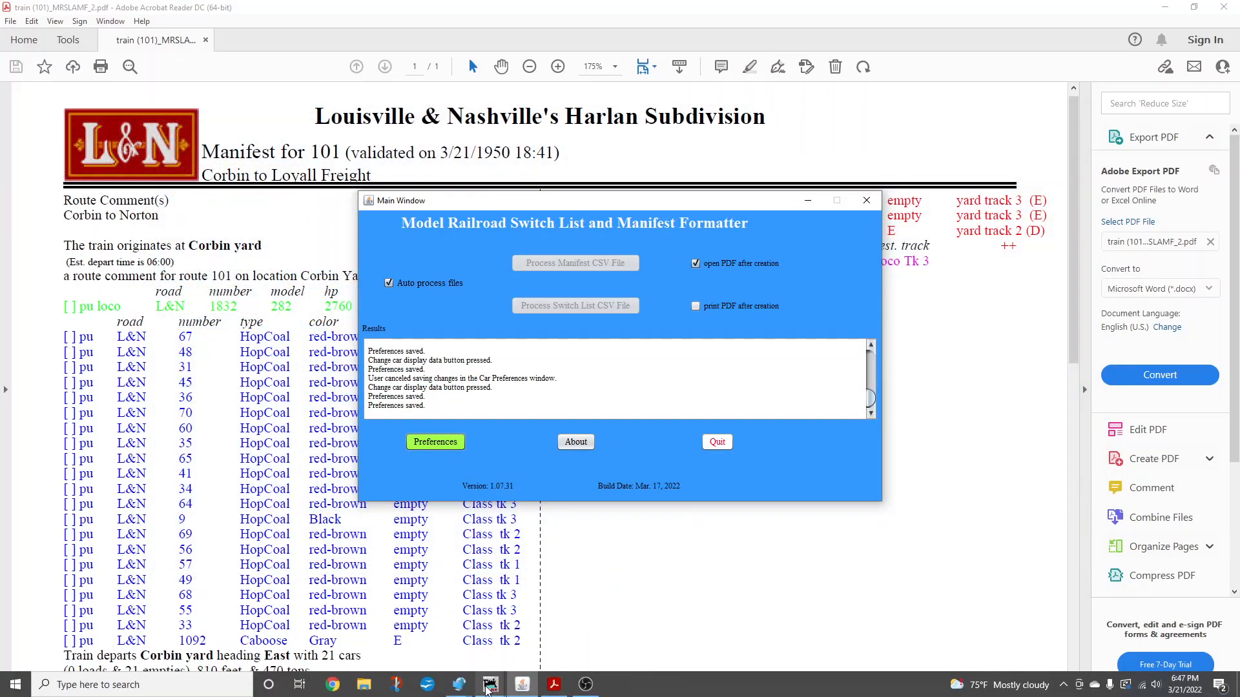
Switch to PanelPro's Trains window, then reset and rebuild train 101 with the shortened car layouts
{"action": "mouse_move", "coordinate": [487, 689]}
{"action": "left_click", "coordinate": [540, 634]}
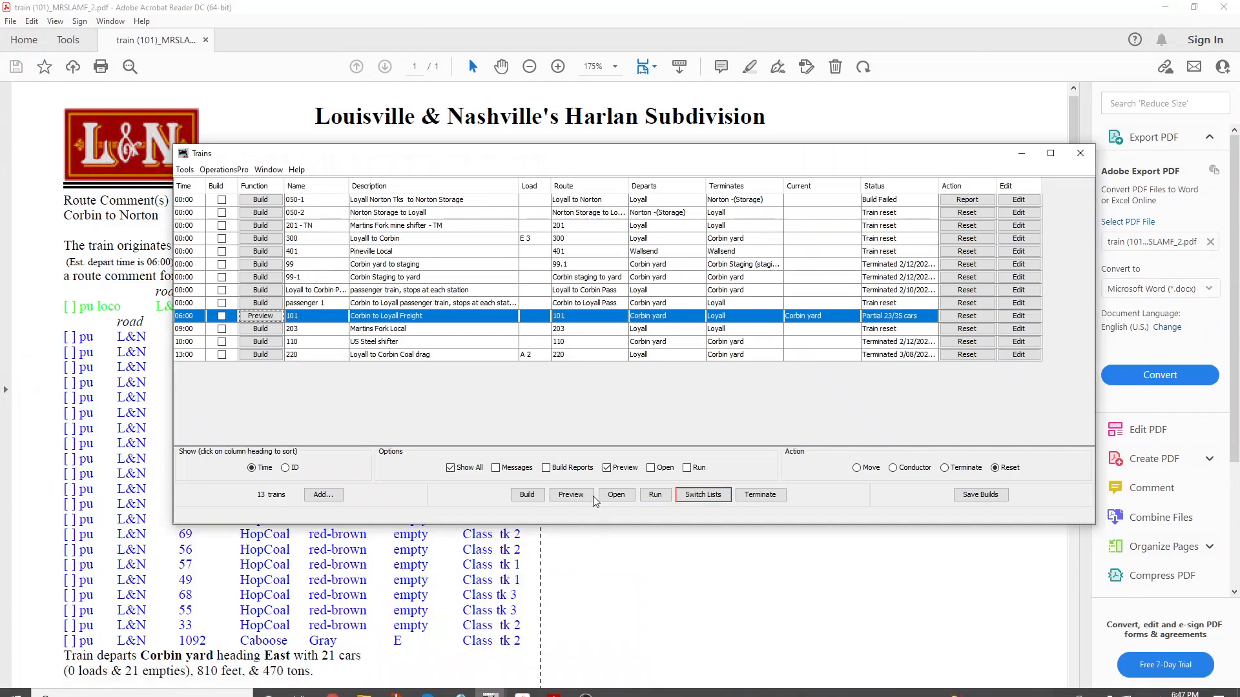
{"action": "left_click", "coordinate": [977, 314]}
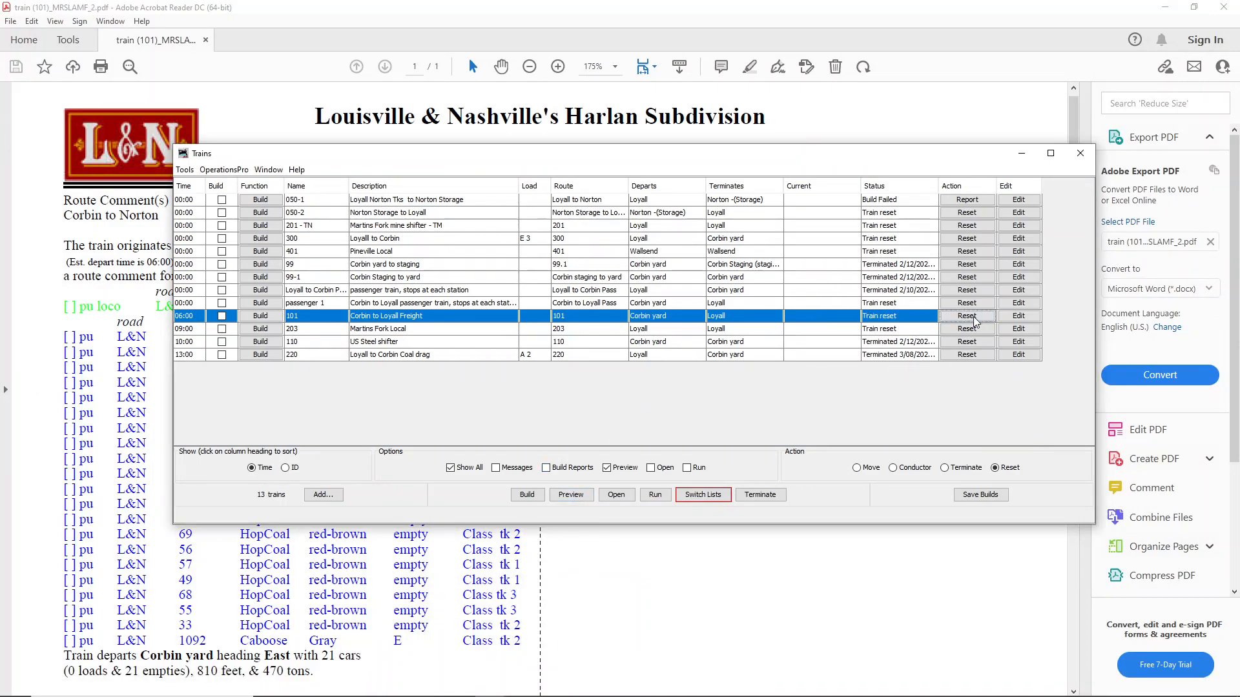
{"action": "left_click", "coordinate": [269, 315]}
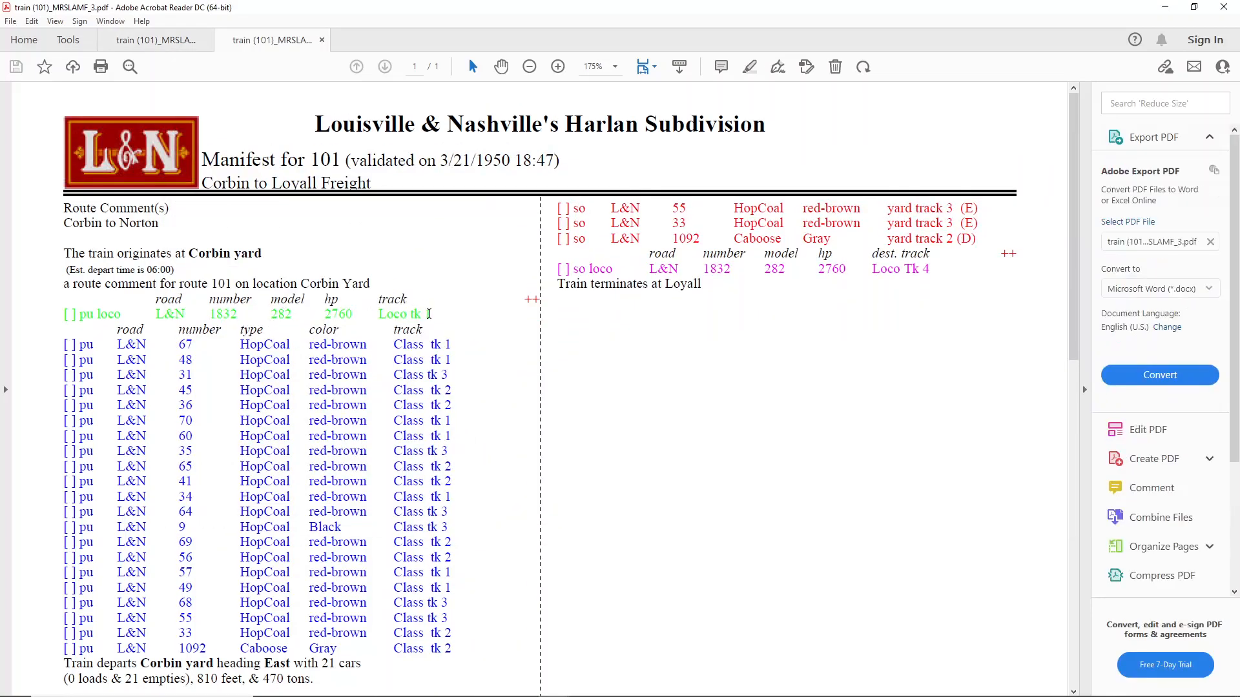
Examine the rebuilt manifest's headings and car lines from Corbin yard down to the Loyall set-outs for their fit within the column
{"action": "scroll", "coordinate": [473, 337], "scroll_direction": "down", "scroll_amount": 10}
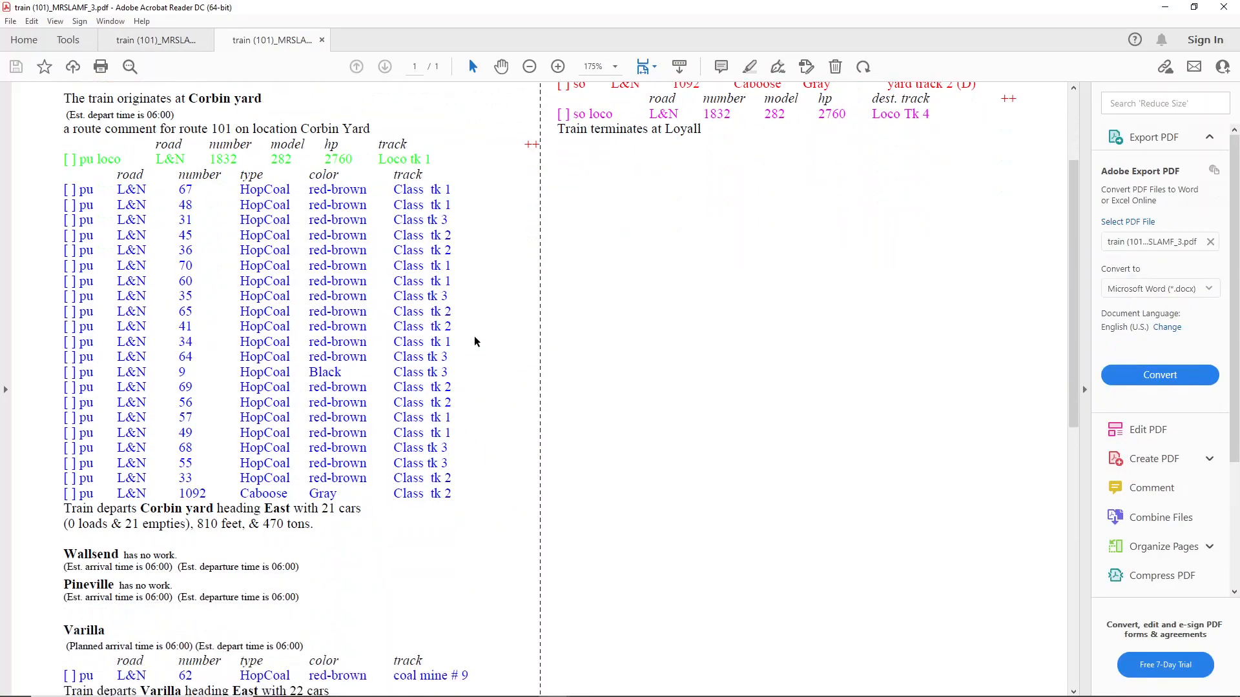
{"action": "scroll", "coordinate": [478, 352], "scroll_direction": "down", "scroll_amount": 3}
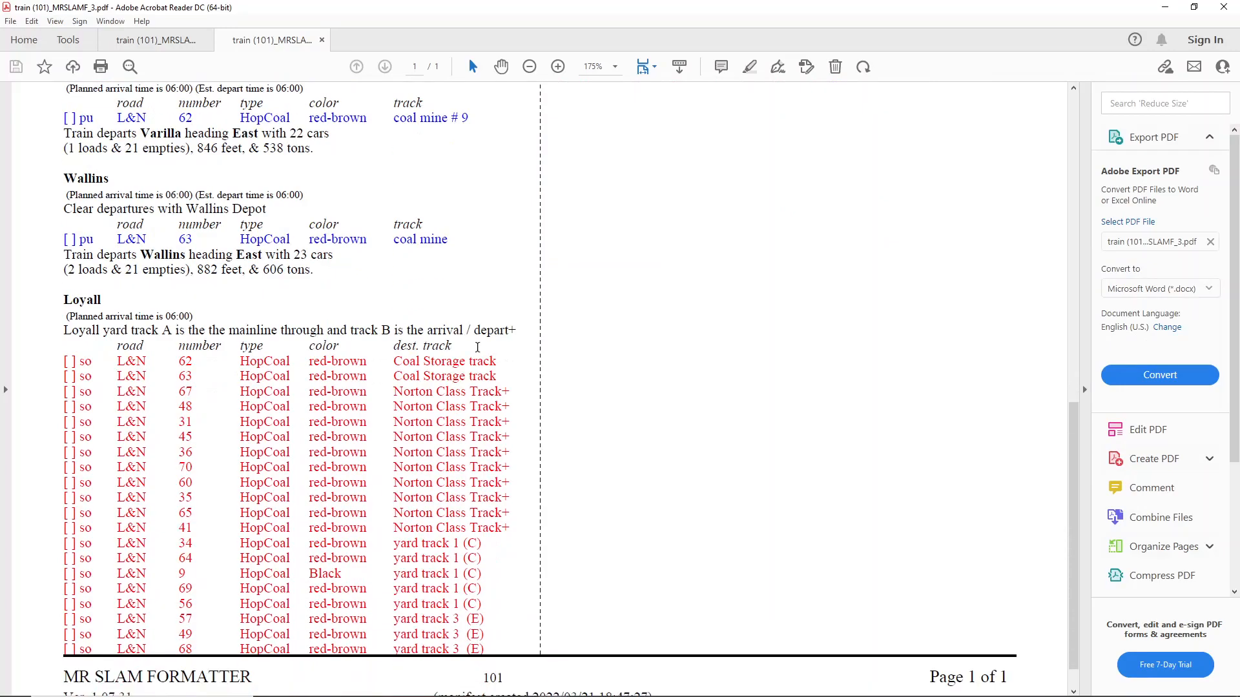
{"action": "scroll", "coordinate": [485, 328], "scroll_direction": "up", "scroll_amount": 17}
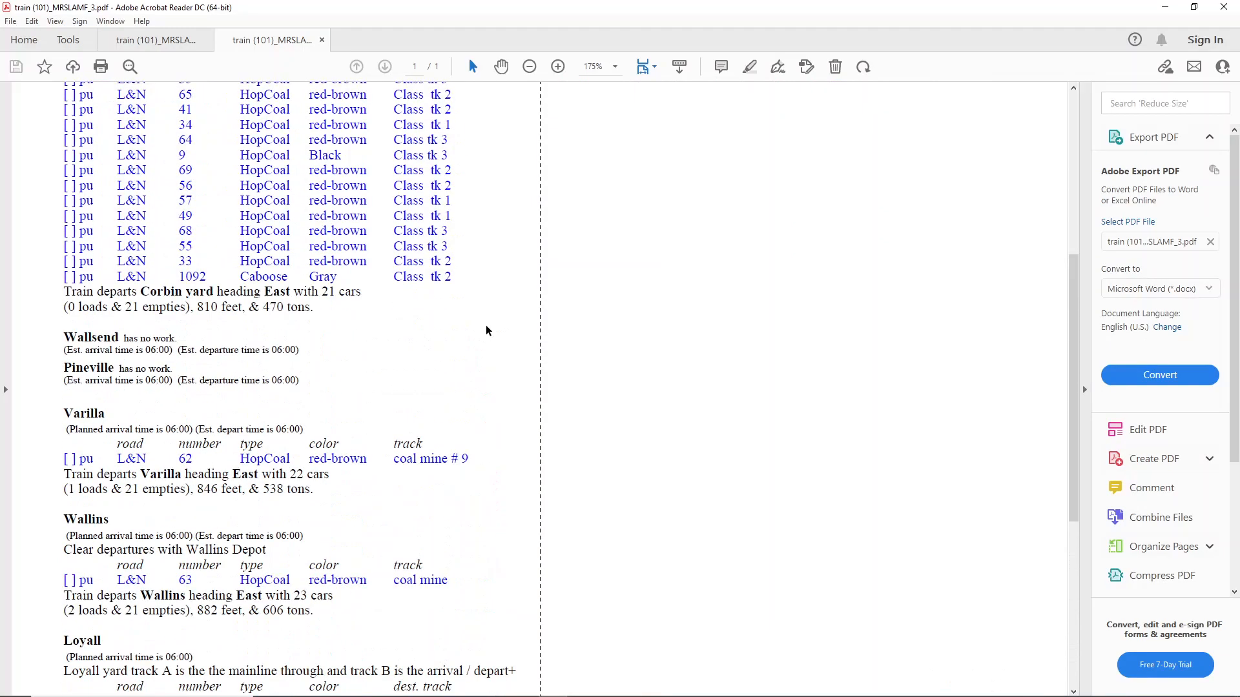
{"action": "scroll", "coordinate": [486, 330], "scroll_direction": "up", "scroll_amount": 5}
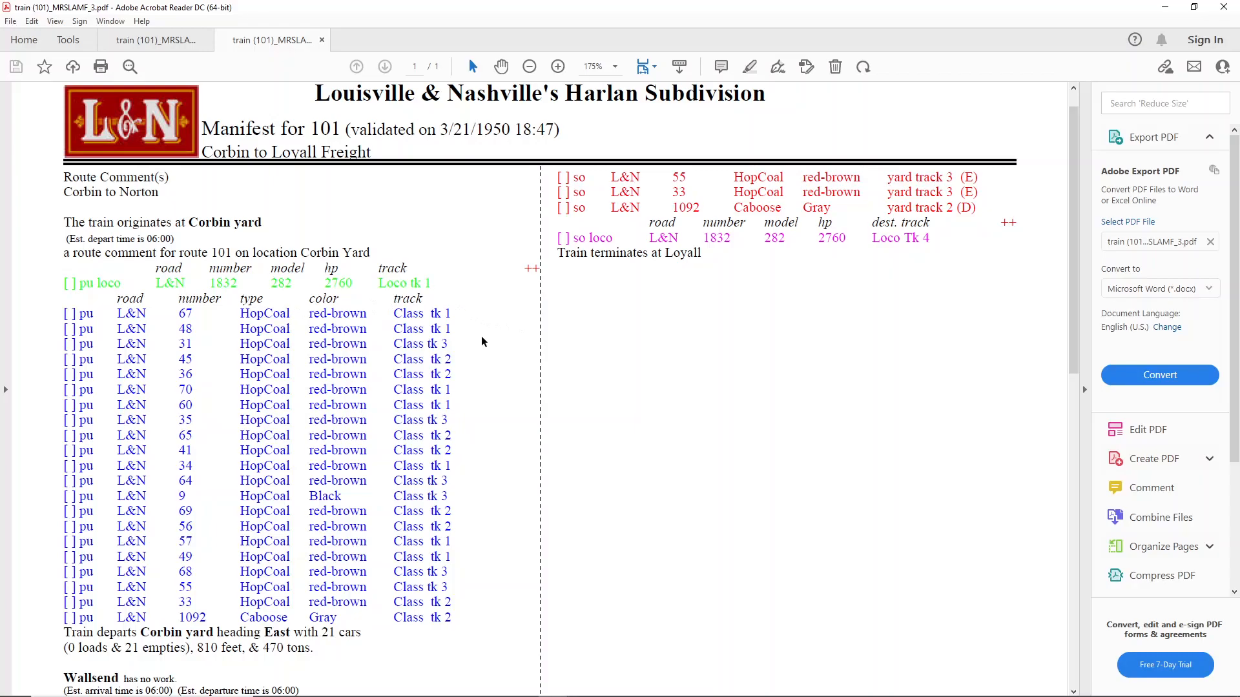
{"action": "scroll", "coordinate": [482, 339], "scroll_direction": "down", "scroll_amount": 2}
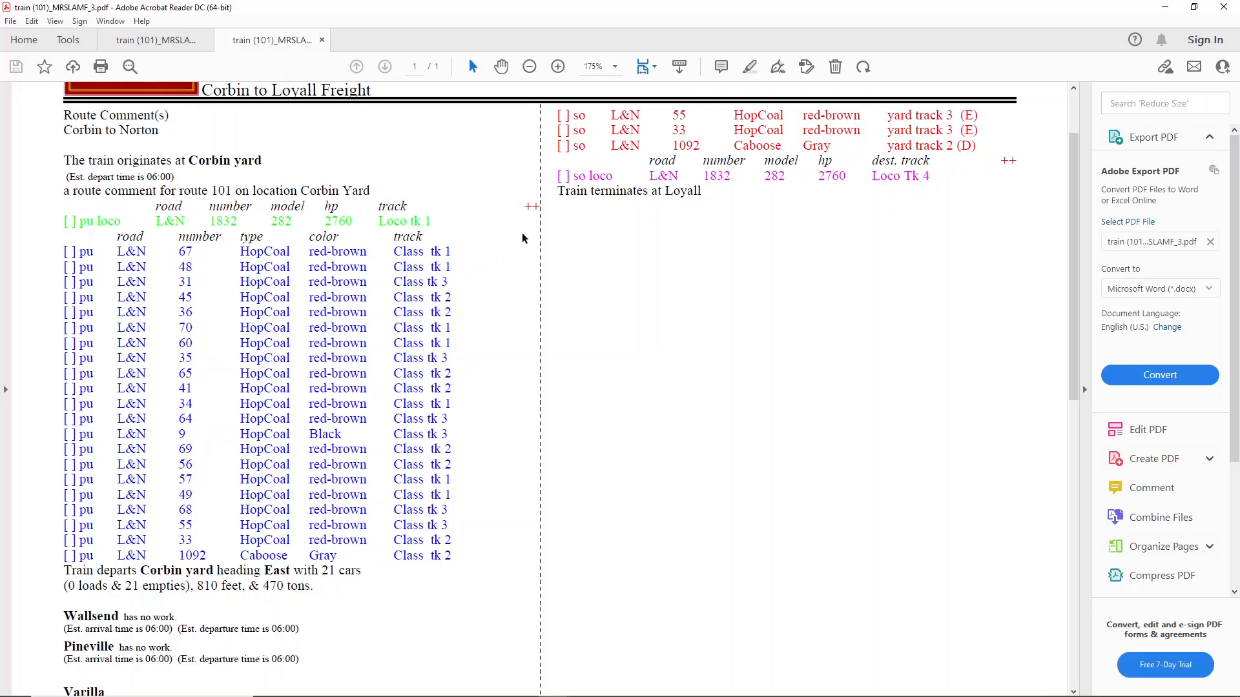
{"action": "scroll", "coordinate": [504, 297], "scroll_direction": "down", "scroll_amount": 10}
{"action": "scroll", "coordinate": [492, 318], "scroll_direction": "down", "scroll_amount": 3}
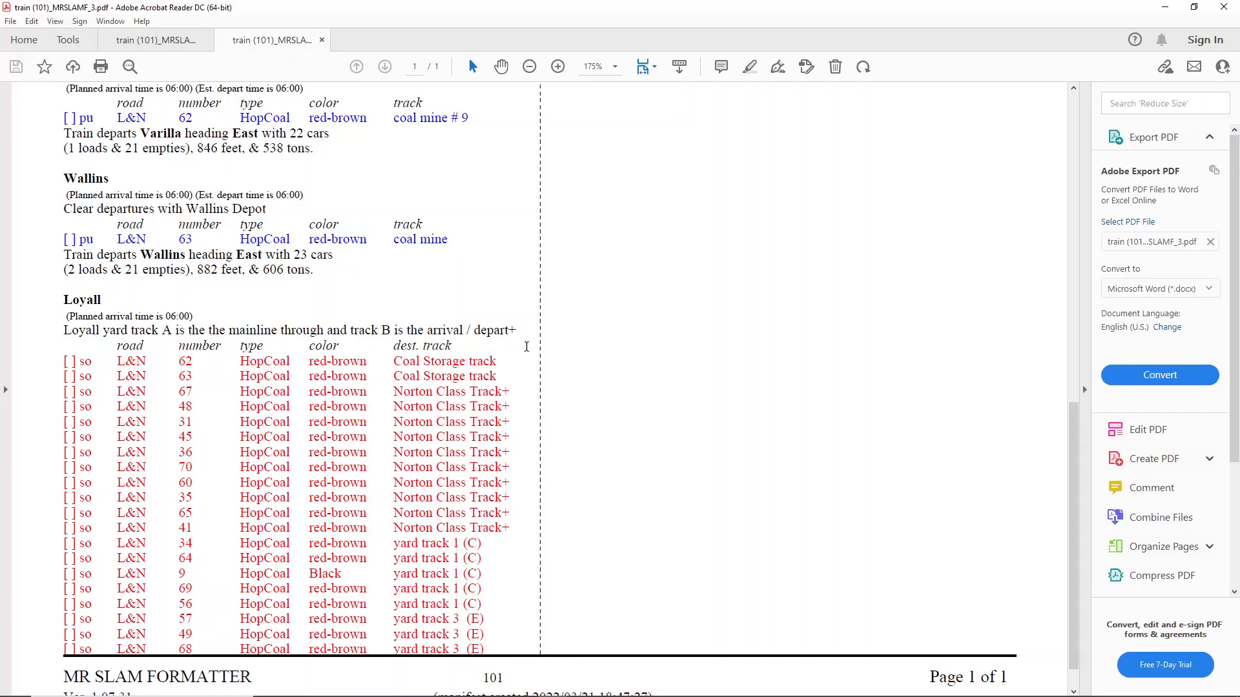
{"action": "scroll", "coordinate": [533, 342], "scroll_direction": "up", "scroll_amount": 10}
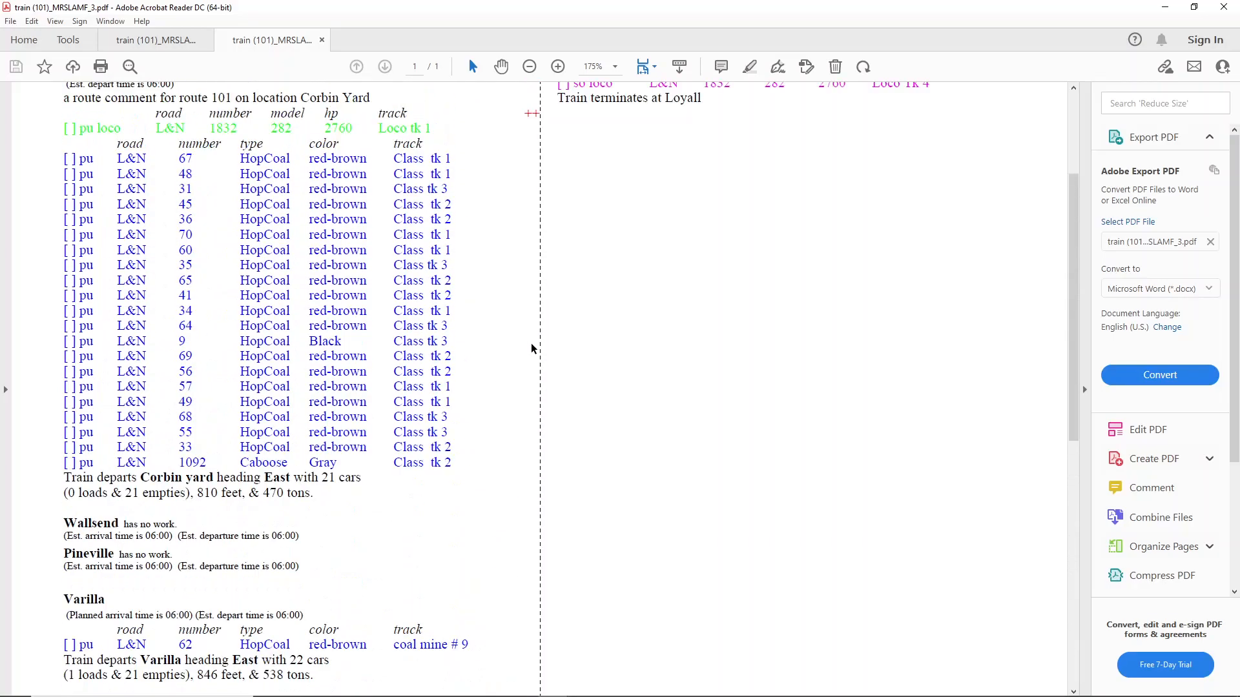
{"action": "scroll", "coordinate": [531, 348], "scroll_direction": "up", "scroll_amount": 3}
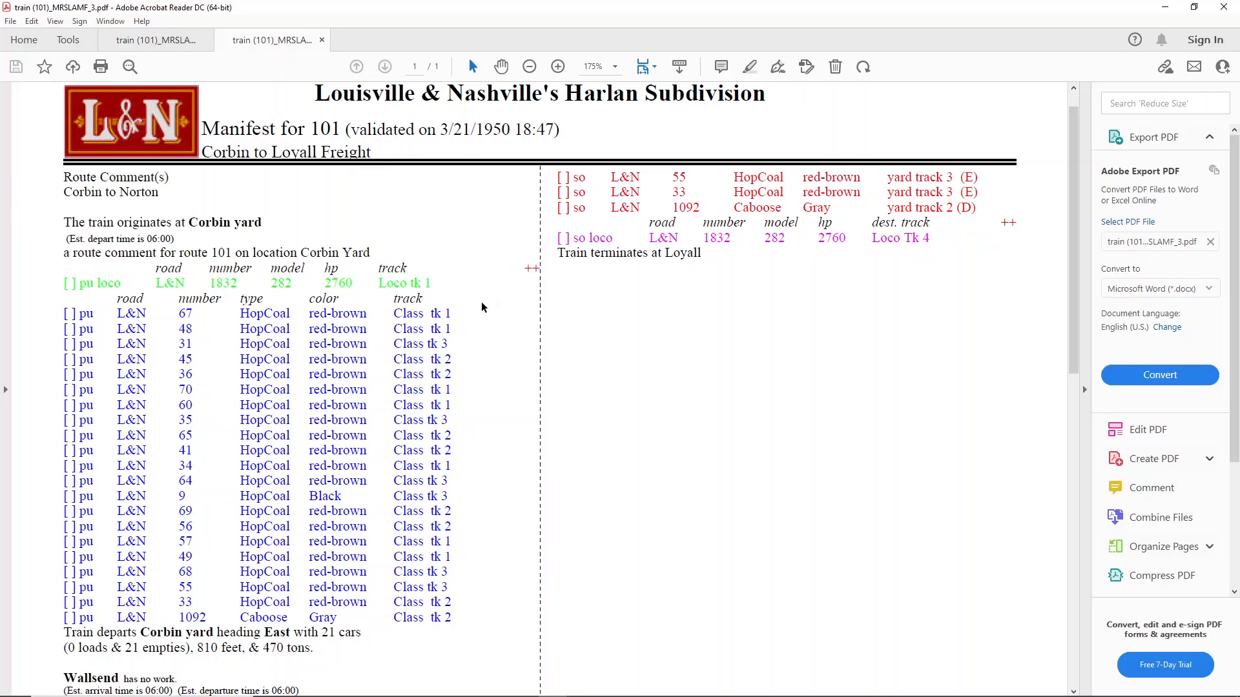
{"action": "scroll", "coordinate": [482, 307], "scroll_direction": "down", "scroll_amount": 5}
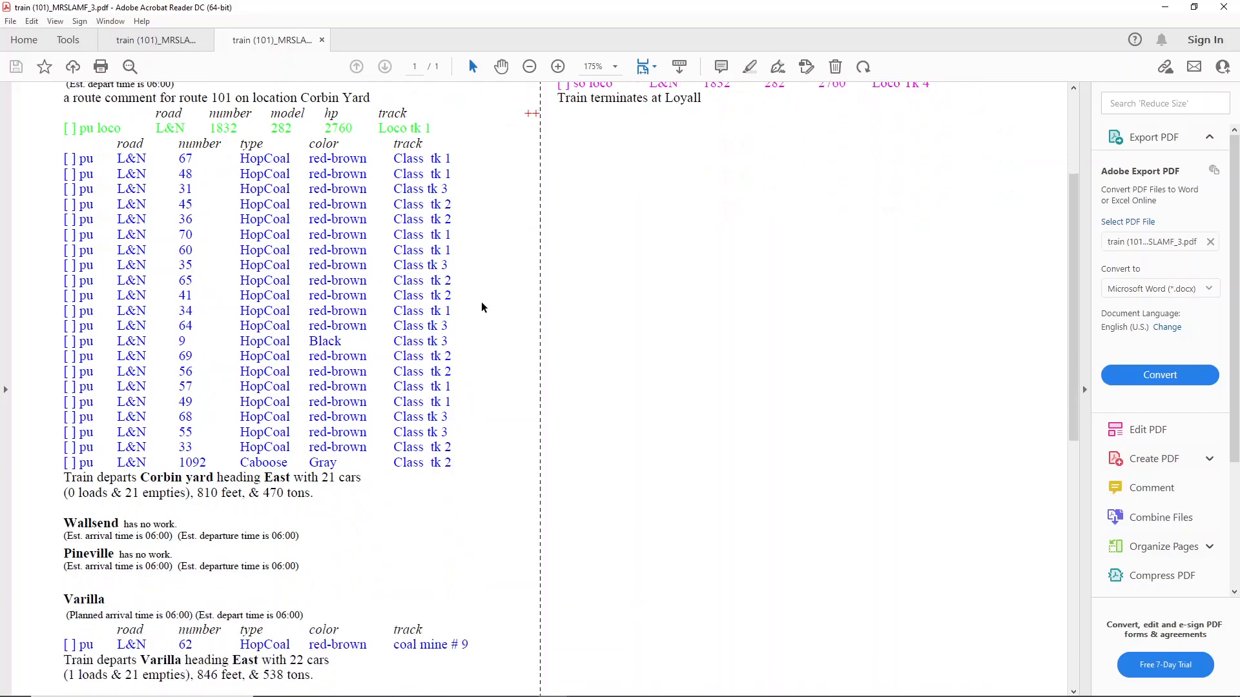
{"action": "scroll", "coordinate": [482, 308], "scroll_direction": "down", "scroll_amount": 8}
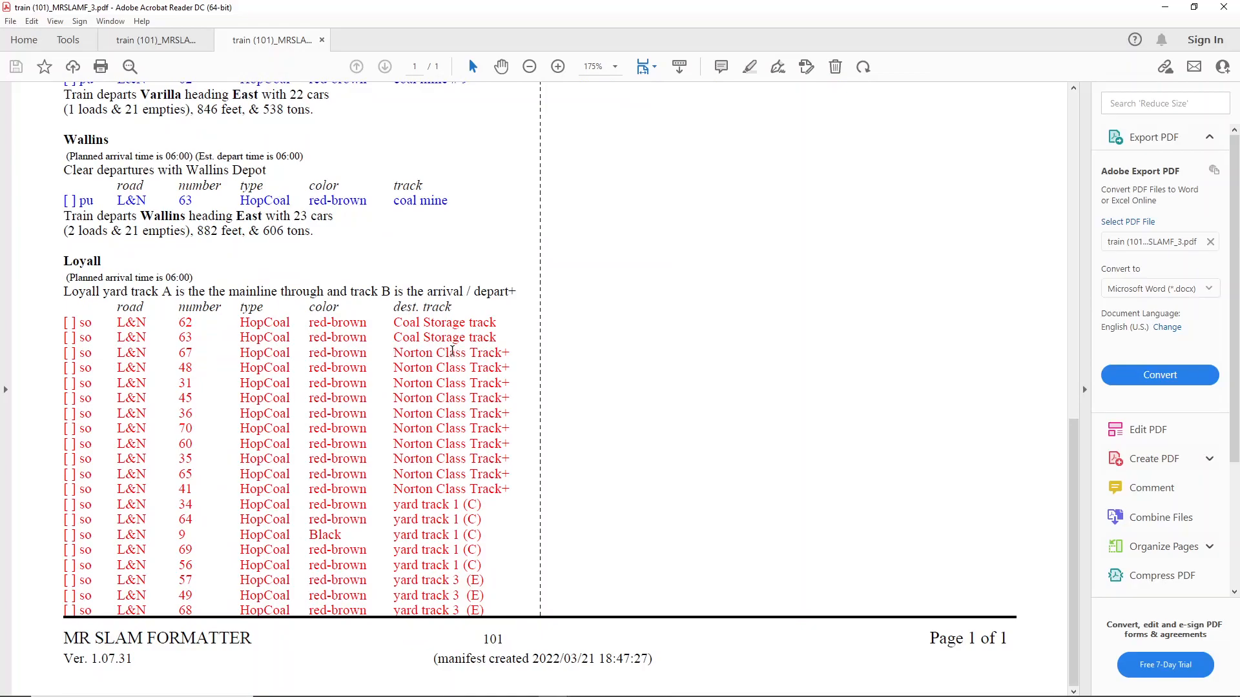
Compare the Loyall destination track names in the previous and rebuilt manifests, highlighting the + after the first Norton Class Track entry
{"action": "left_click", "coordinate": [188, 46]}
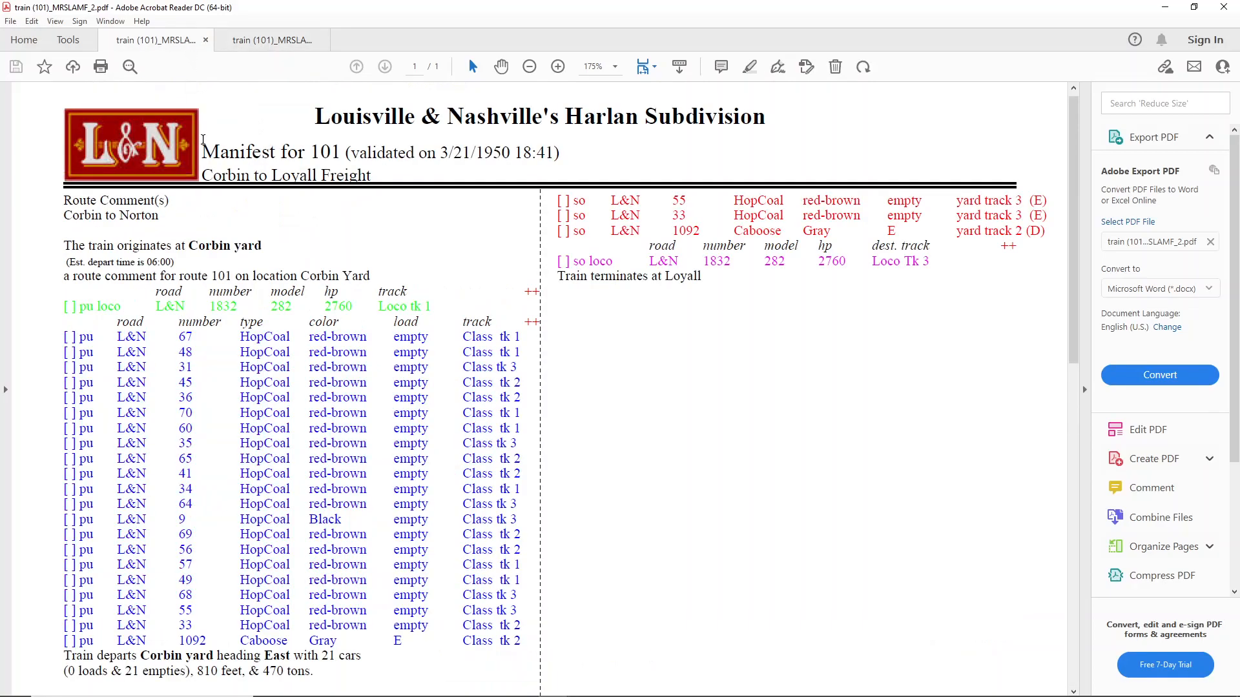
{"action": "scroll", "coordinate": [431, 395], "scroll_direction": "down", "scroll_amount": 10}
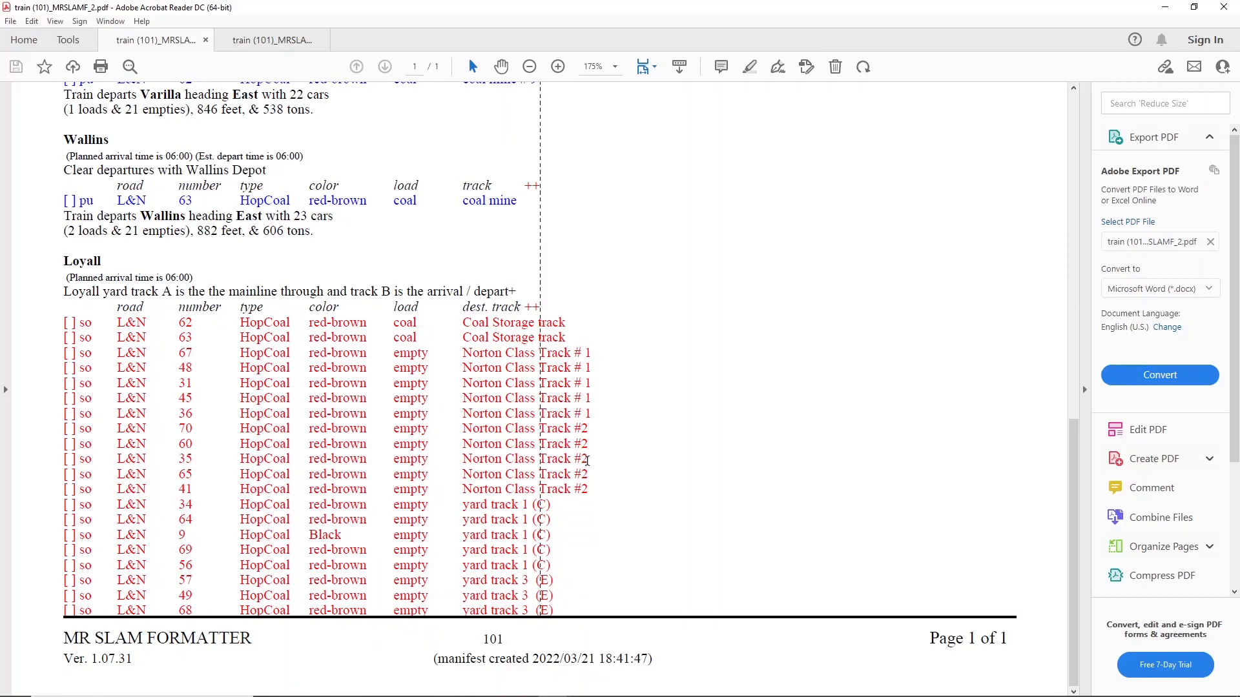
{"action": "left_click", "coordinate": [287, 40]}
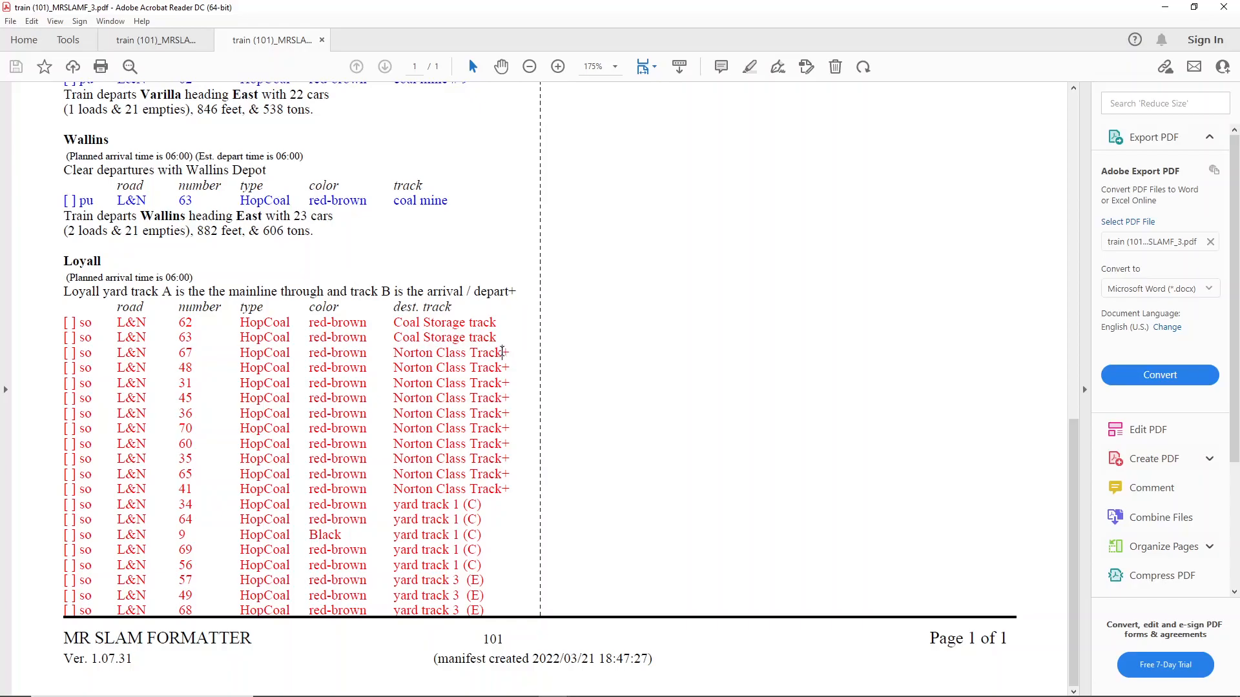
{"action": "left_click_drag", "start_coordinate": [501, 352], "coordinate": [511, 353]}
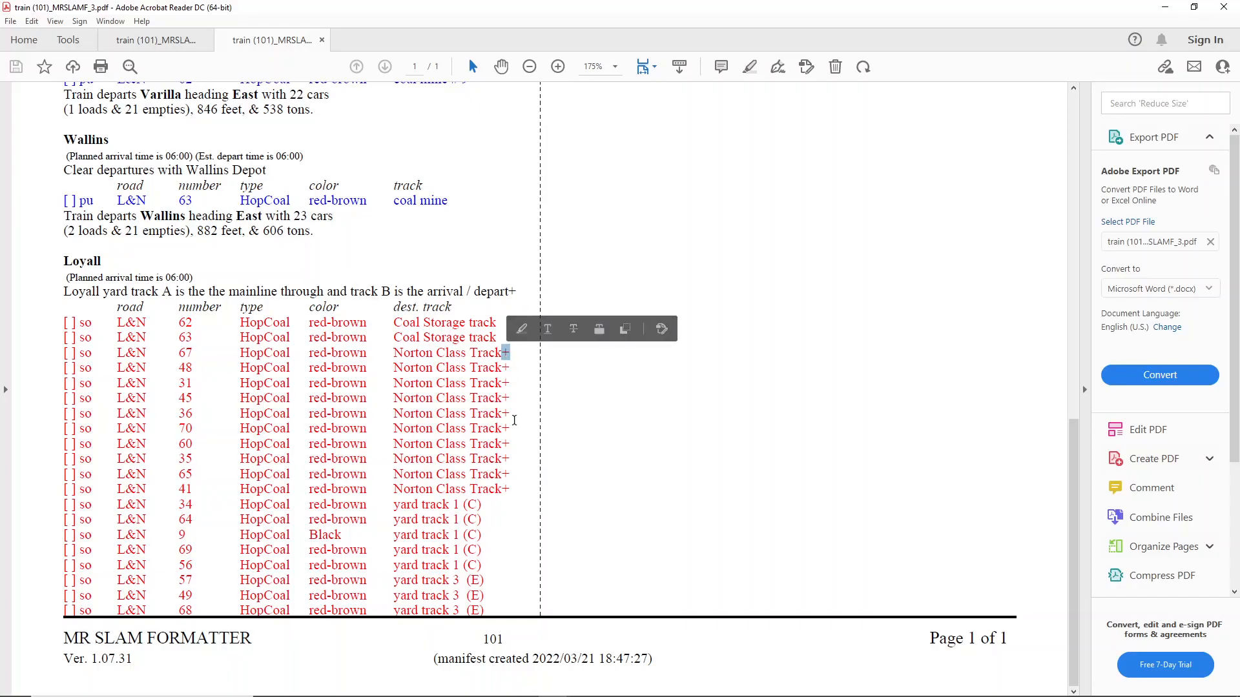
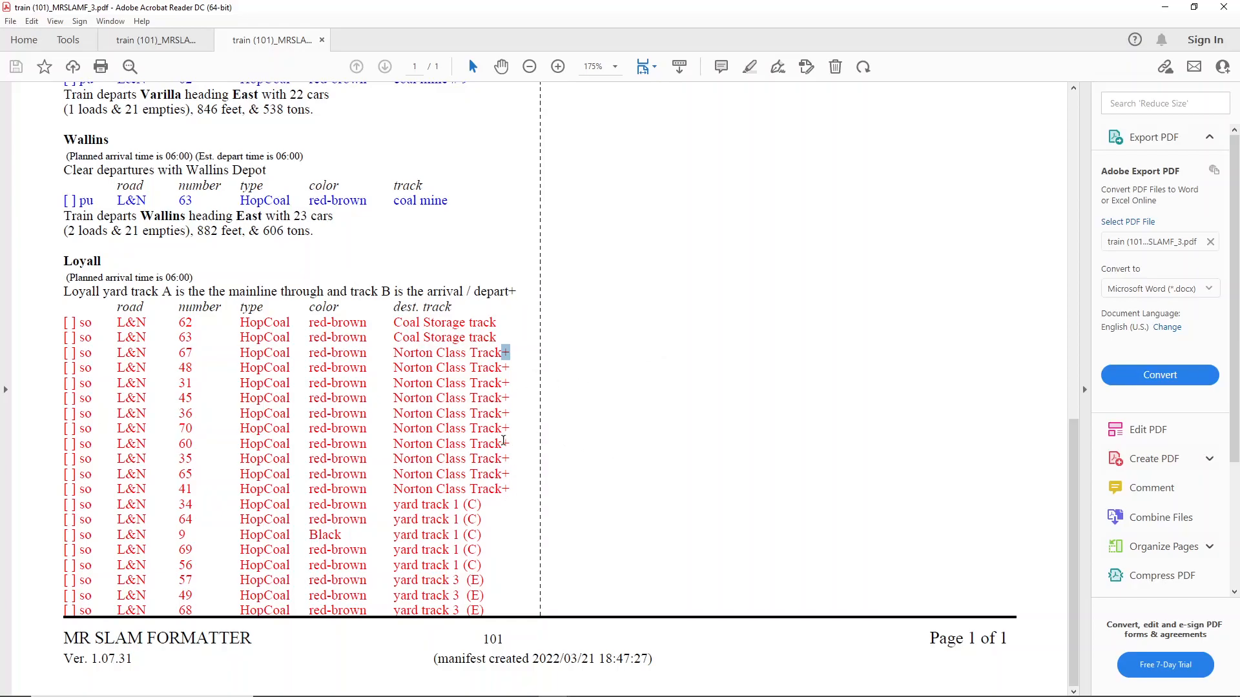
{"action": "scroll", "coordinate": [622, 374], "scroll_direction": "up", "scroll_amount": 15}
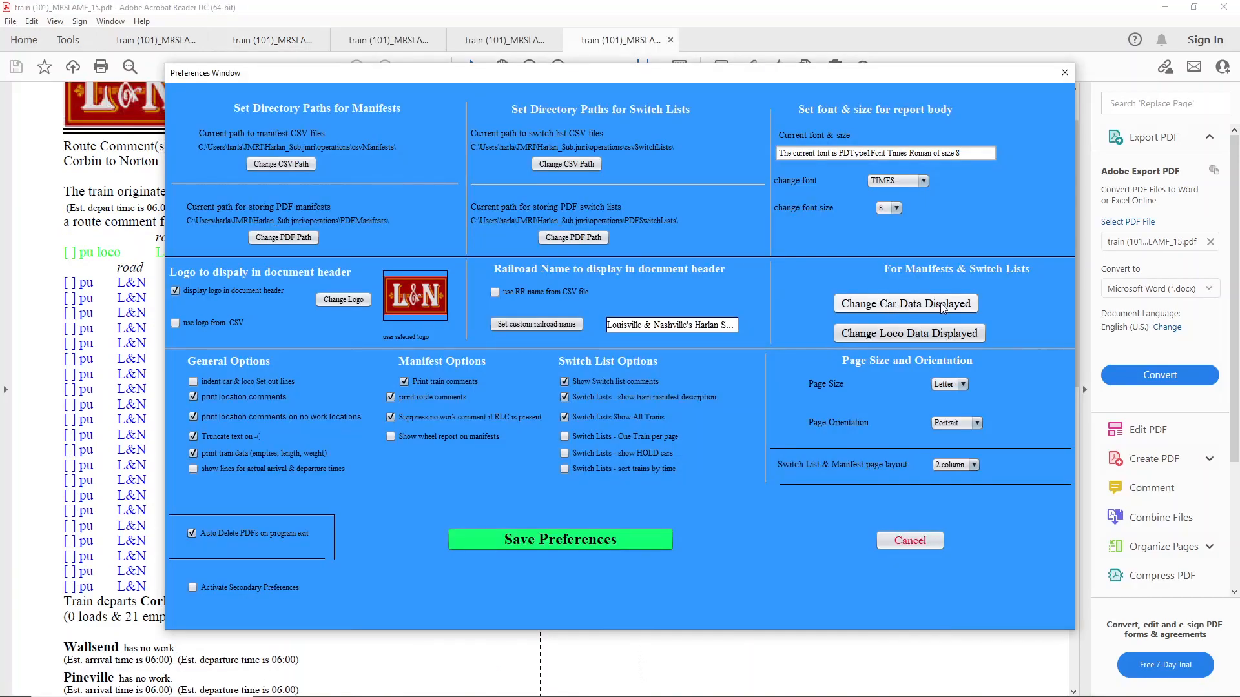
Open the locomotive data layout and review the pickup message option and the data fields available for pickup column 1
{"action": "left_click", "coordinate": [888, 337]}
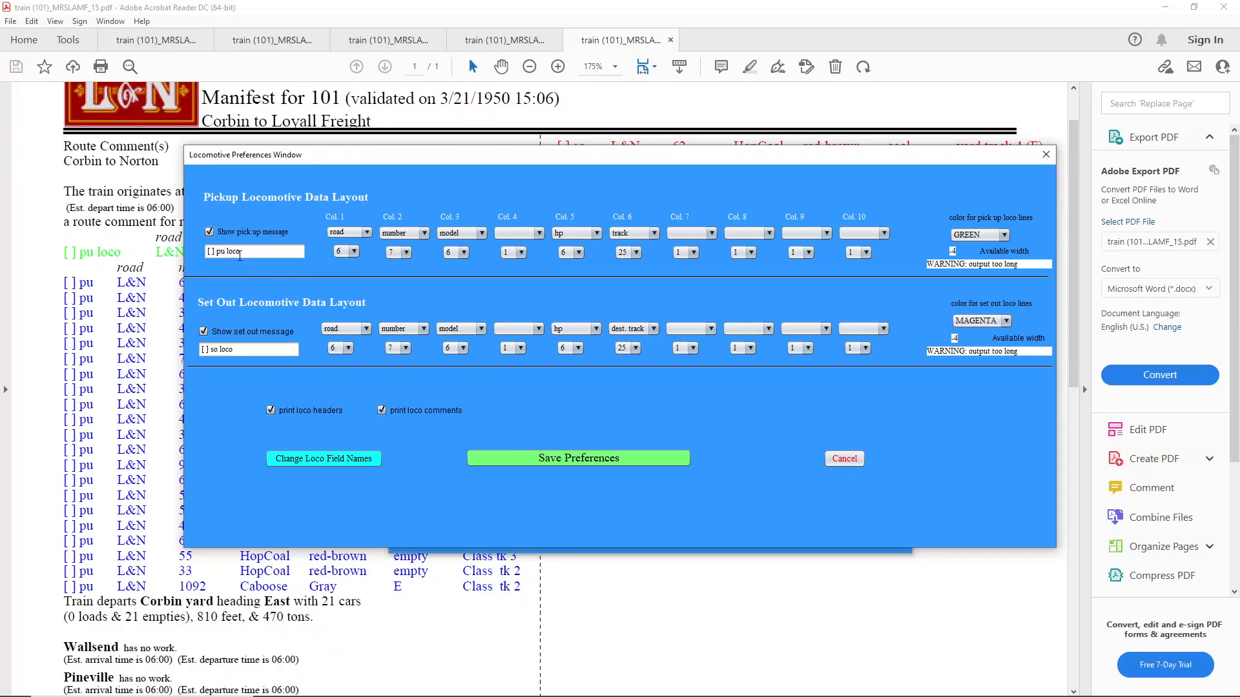
{"action": "left_click", "coordinate": [210, 232]}
{"action": "left_click", "coordinate": [210, 232]}
{"action": "left_click", "coordinate": [366, 234]}
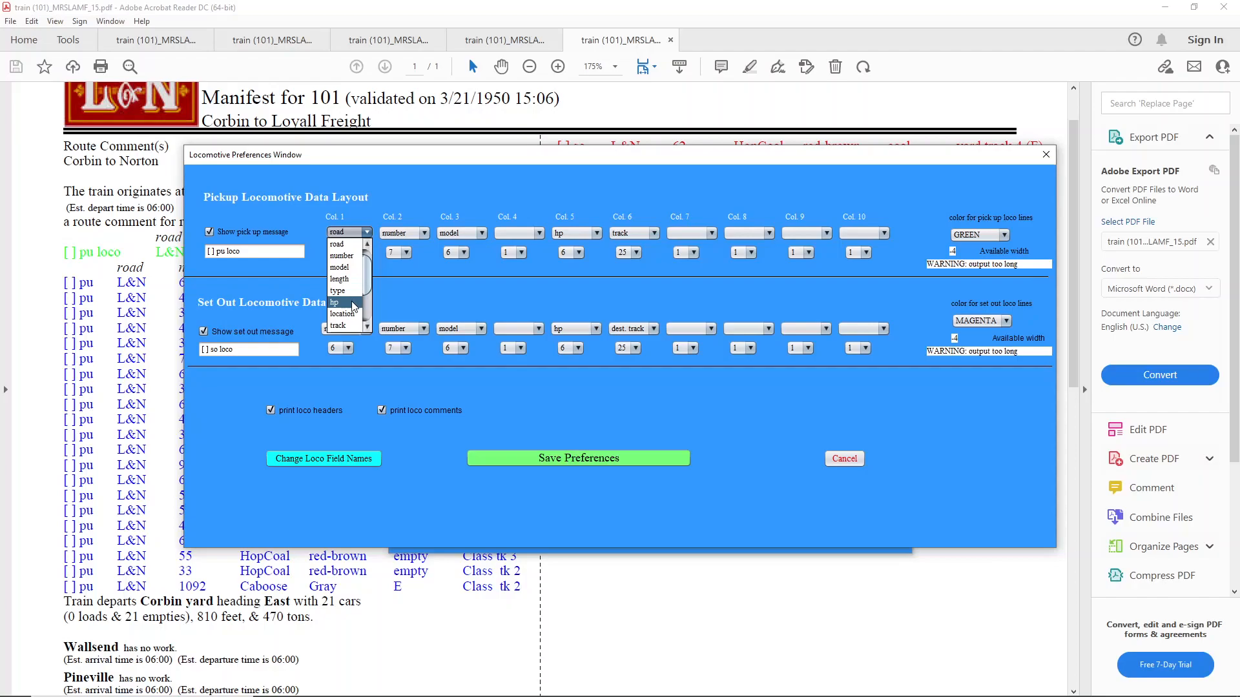
{"action": "left_click_drag", "start_coordinate": [366, 282], "coordinate": [367, 310]}
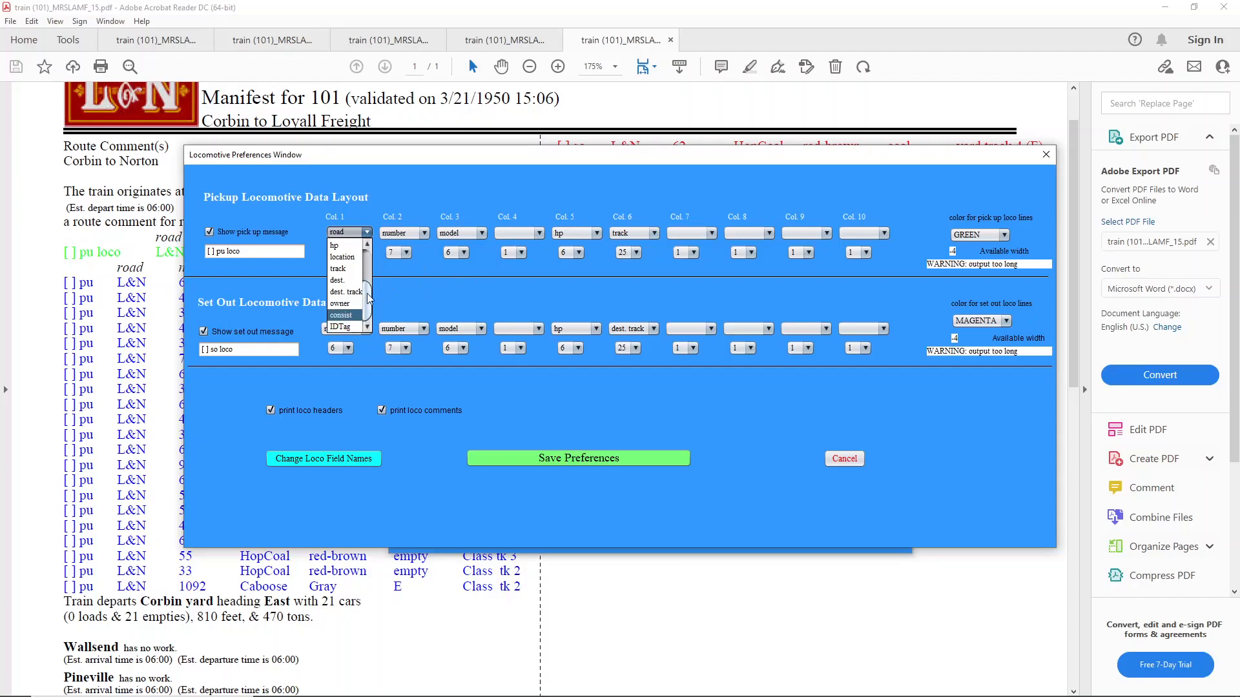
{"action": "left_click", "coordinate": [353, 259]}
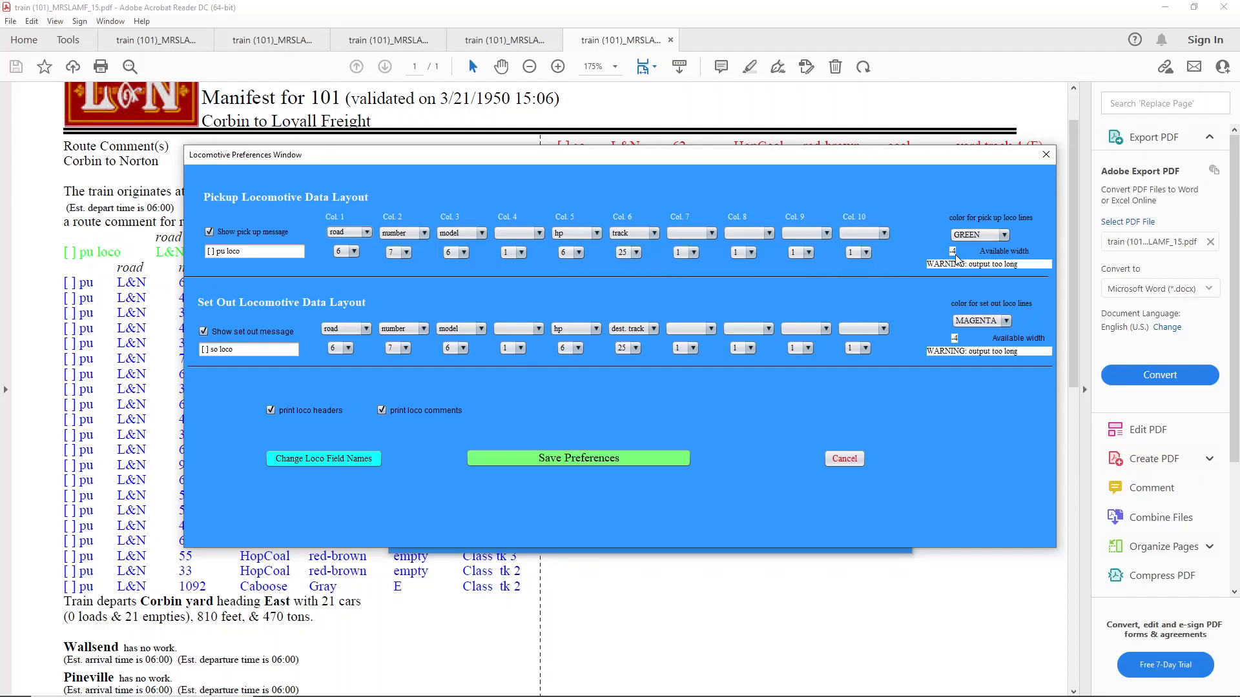
Review the colour choices for pickup locomotive lines, and close the locomotive preferences without saving
{"action": "left_click", "coordinate": [1004, 237]}
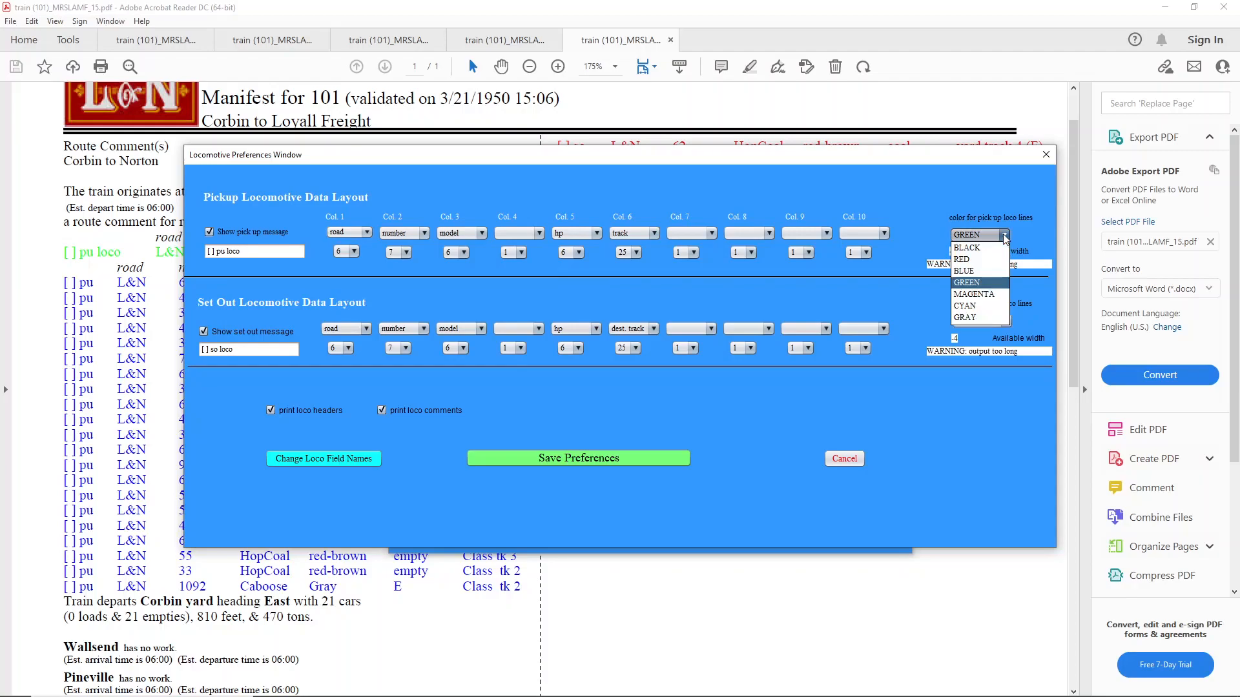
{"action": "left_click", "coordinate": [1004, 237]}
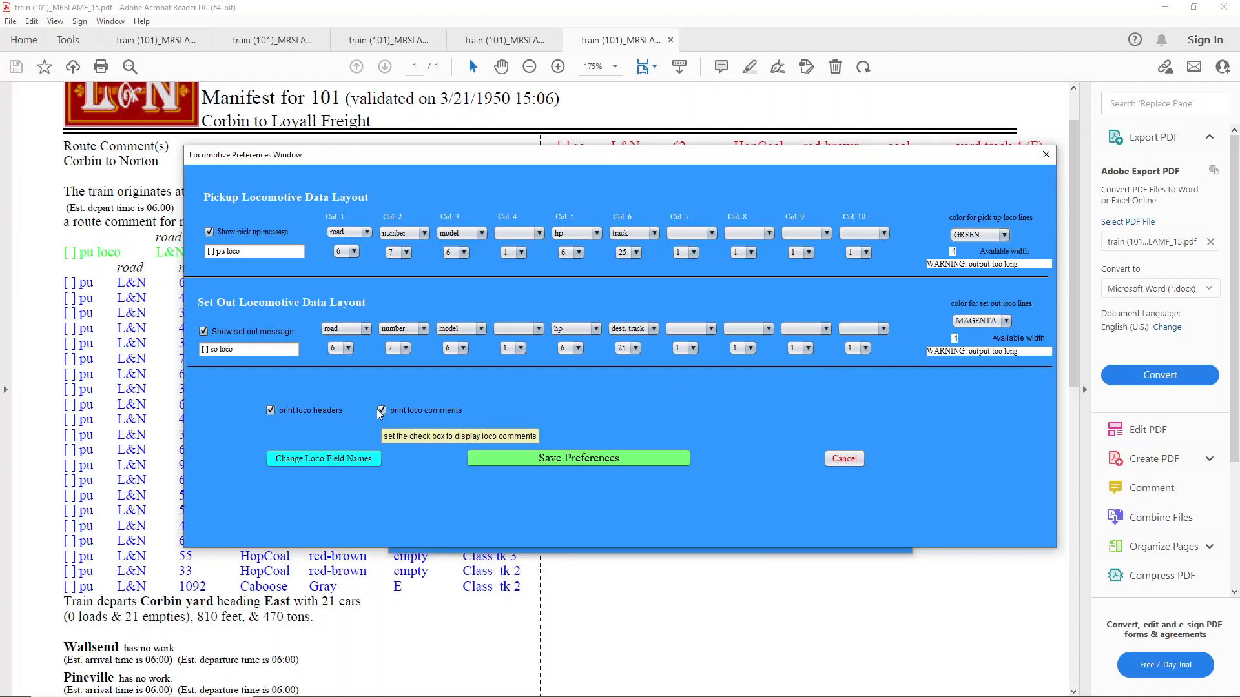
{"action": "left_click", "coordinate": [845, 459]}
Reopen the formatter's preferences over the manifest and move the window aside to examine the ++ marker on the set-out locomotive heading
{"action": "scroll", "coordinate": [1055, 211], "scroll_direction": "down", "scroll_amount": 3}
{"action": "scroll", "coordinate": [1054, 212], "scroll_direction": "up", "scroll_amount": 5}
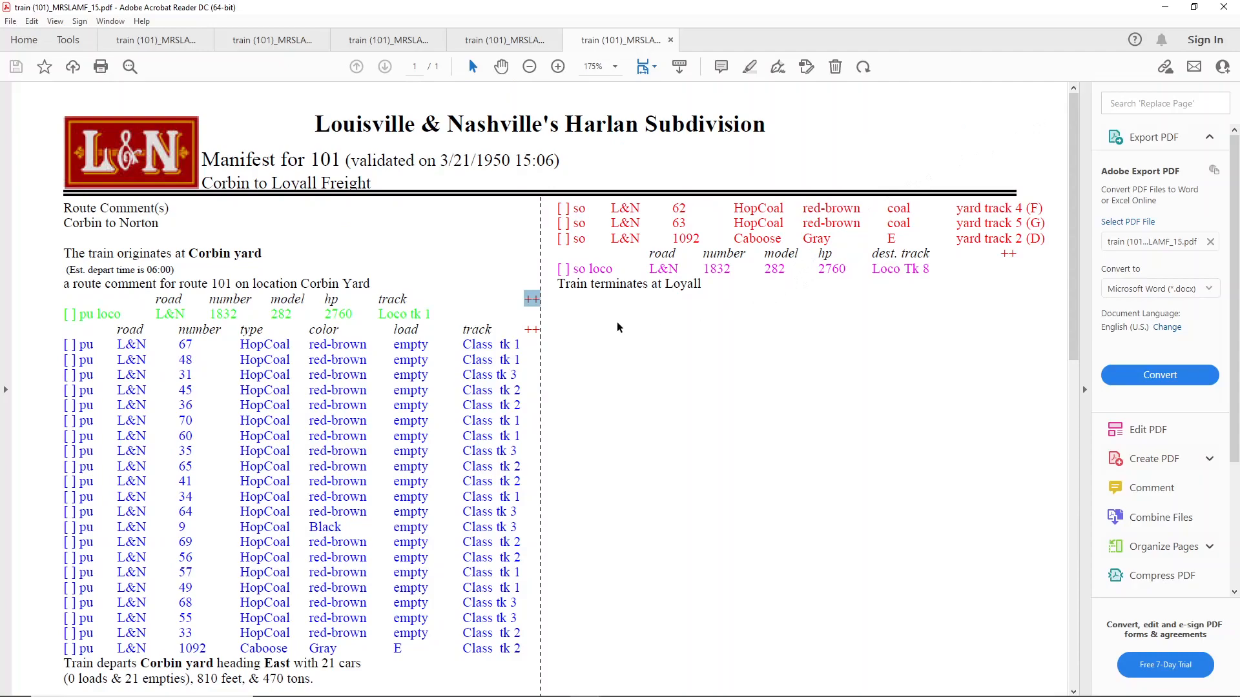
{"action": "mouse_move", "coordinate": [554, 696]}
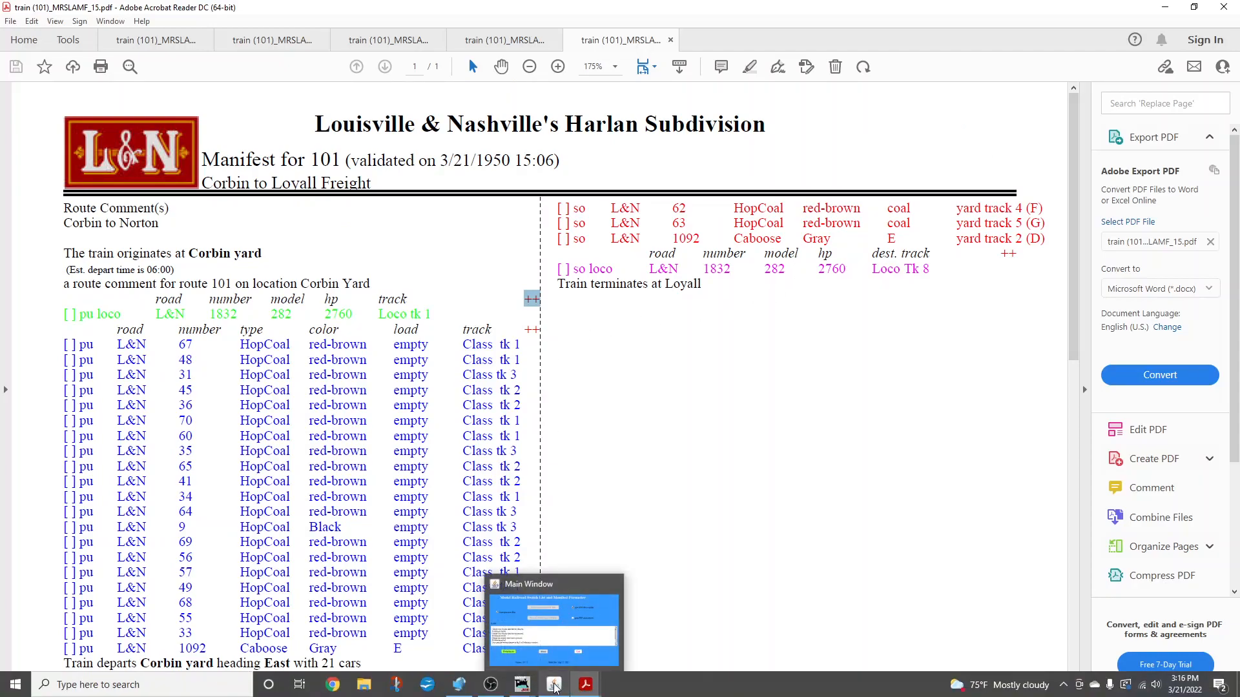
{"action": "left_click", "coordinate": [556, 623]}
{"action": "left_click", "coordinate": [485, 495]}
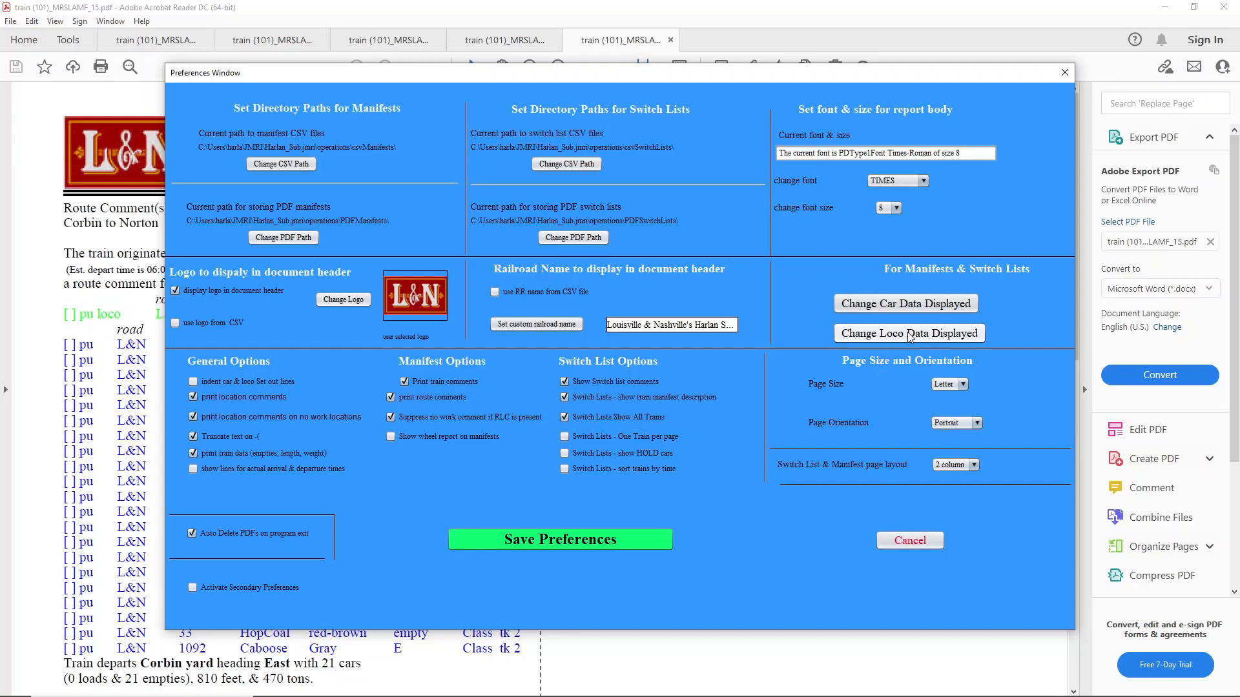
{"action": "left_click_drag", "start_coordinate": [864, 74], "coordinate": [890, 314]}
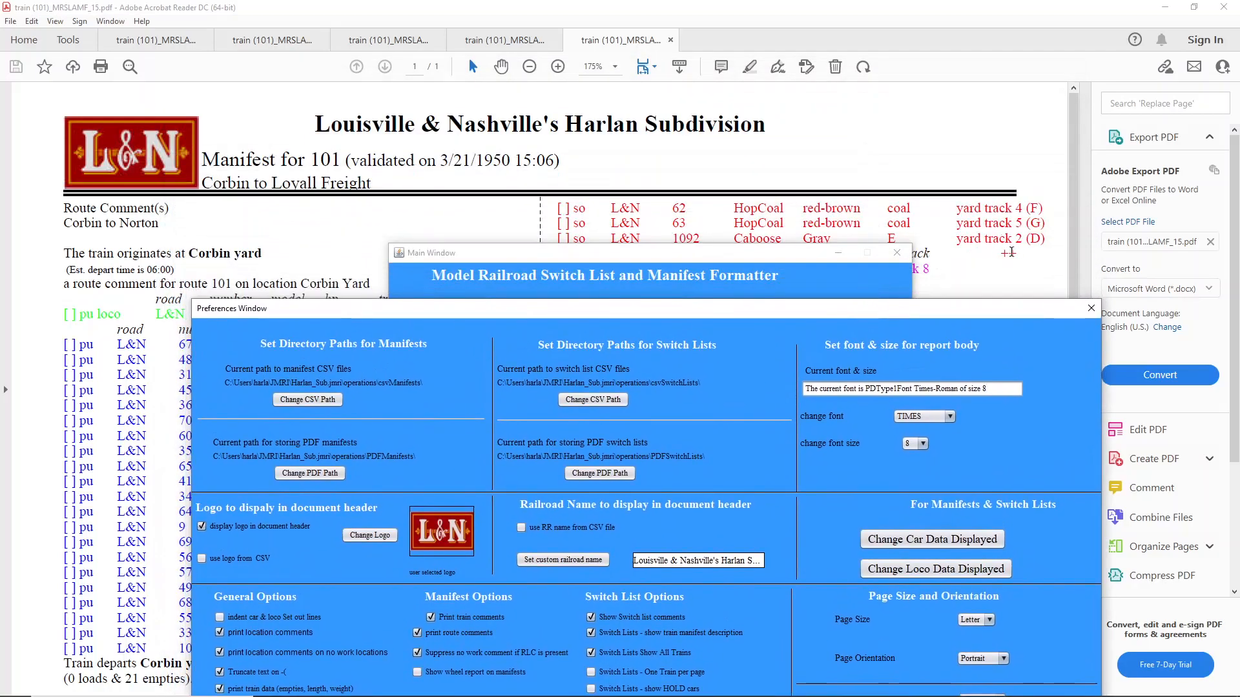
{"action": "left_click_drag", "start_coordinate": [948, 312], "coordinate": [905, 121]}
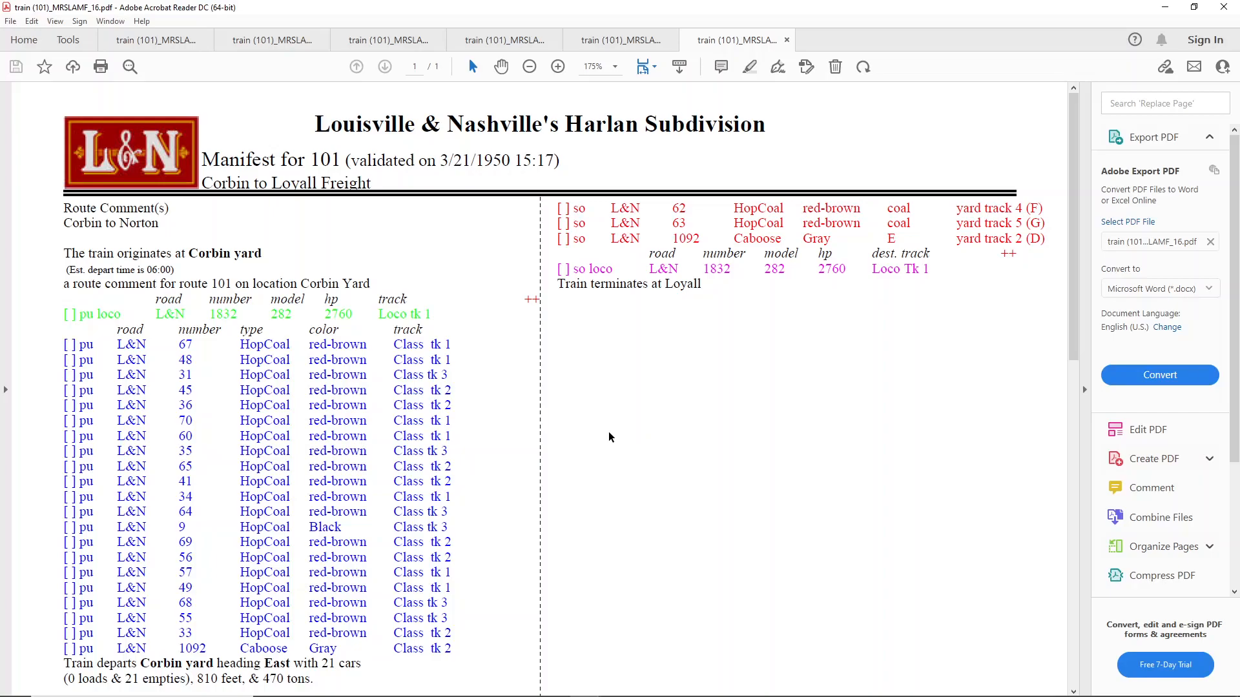
Switch from the rebuilt manifest to the formatter's main window and reopen its preferences
{"action": "left_click", "coordinate": [553, 693]}
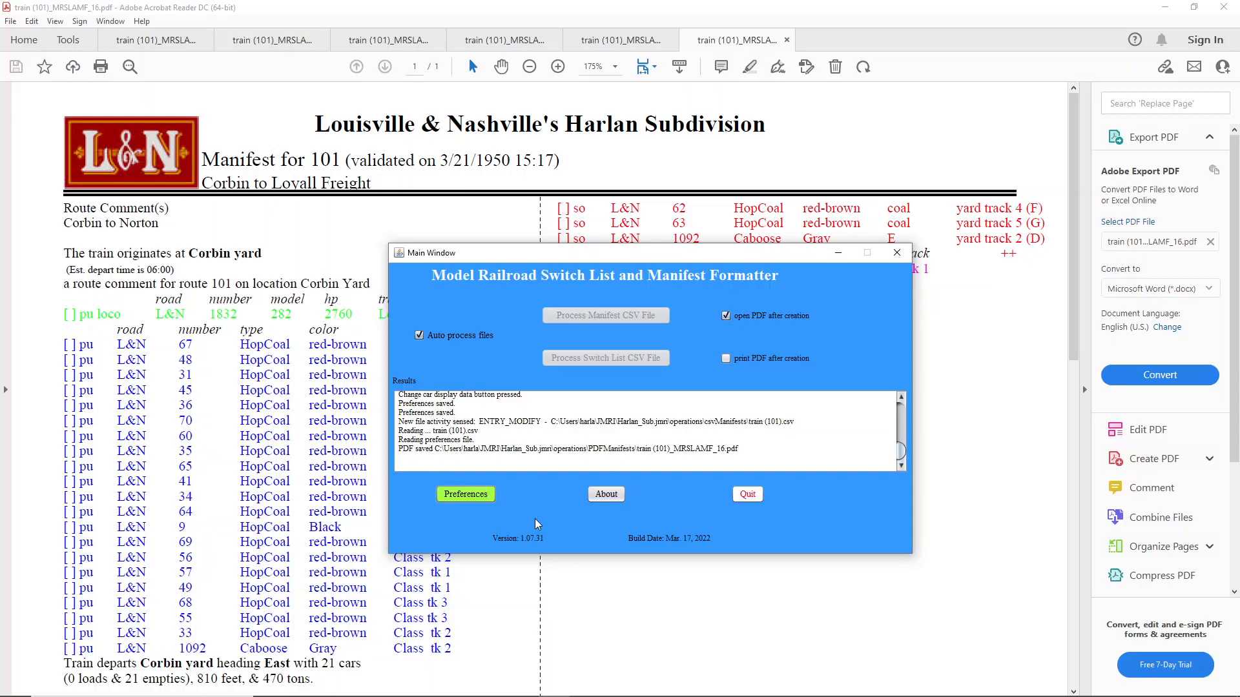
{"action": "mouse_move", "coordinate": [537, 696]}
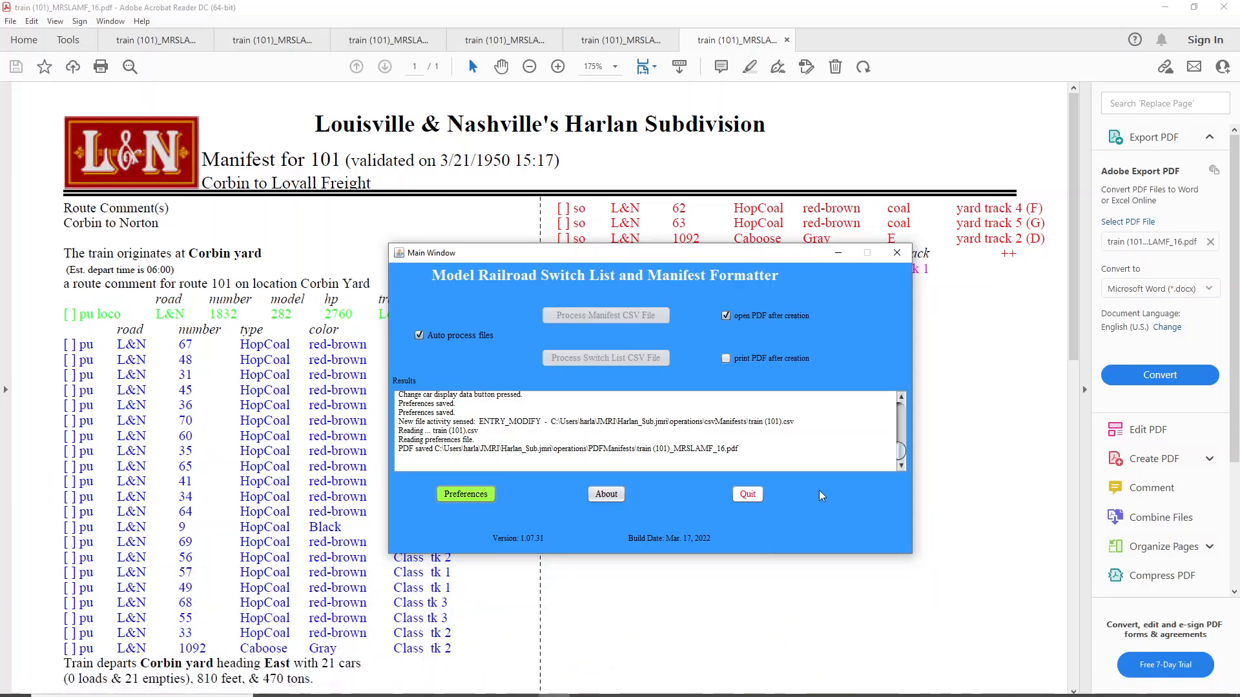
{"action": "left_click", "coordinate": [479, 496]}
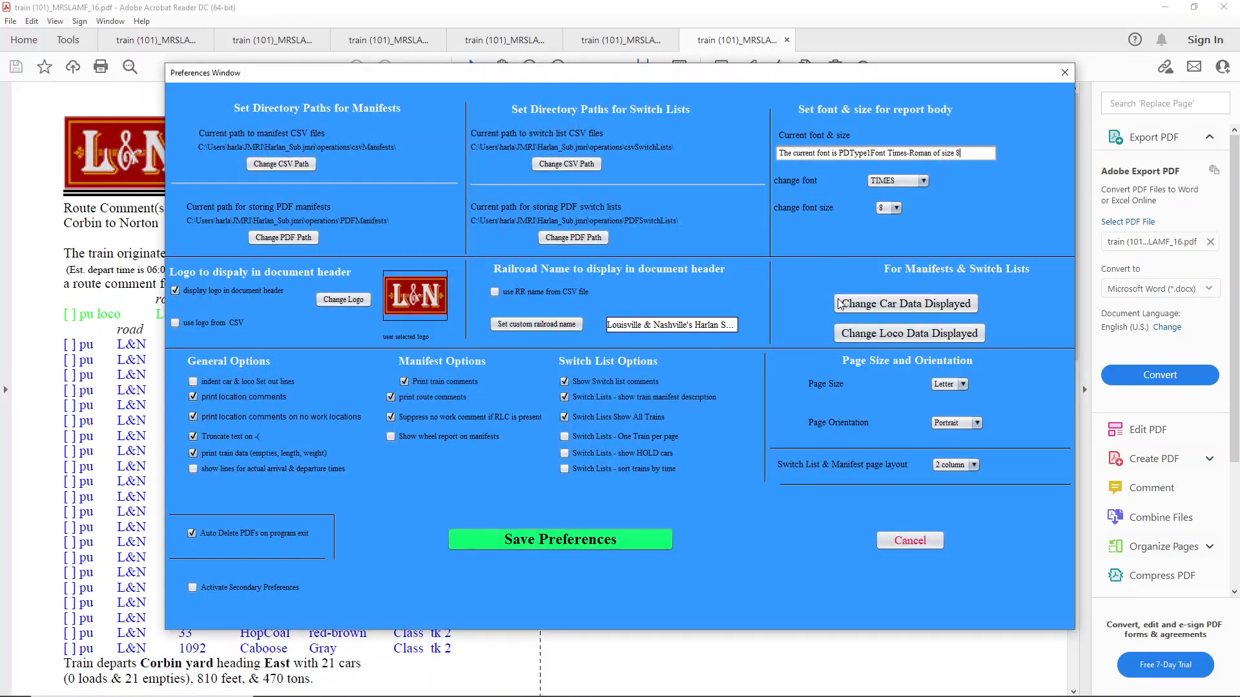